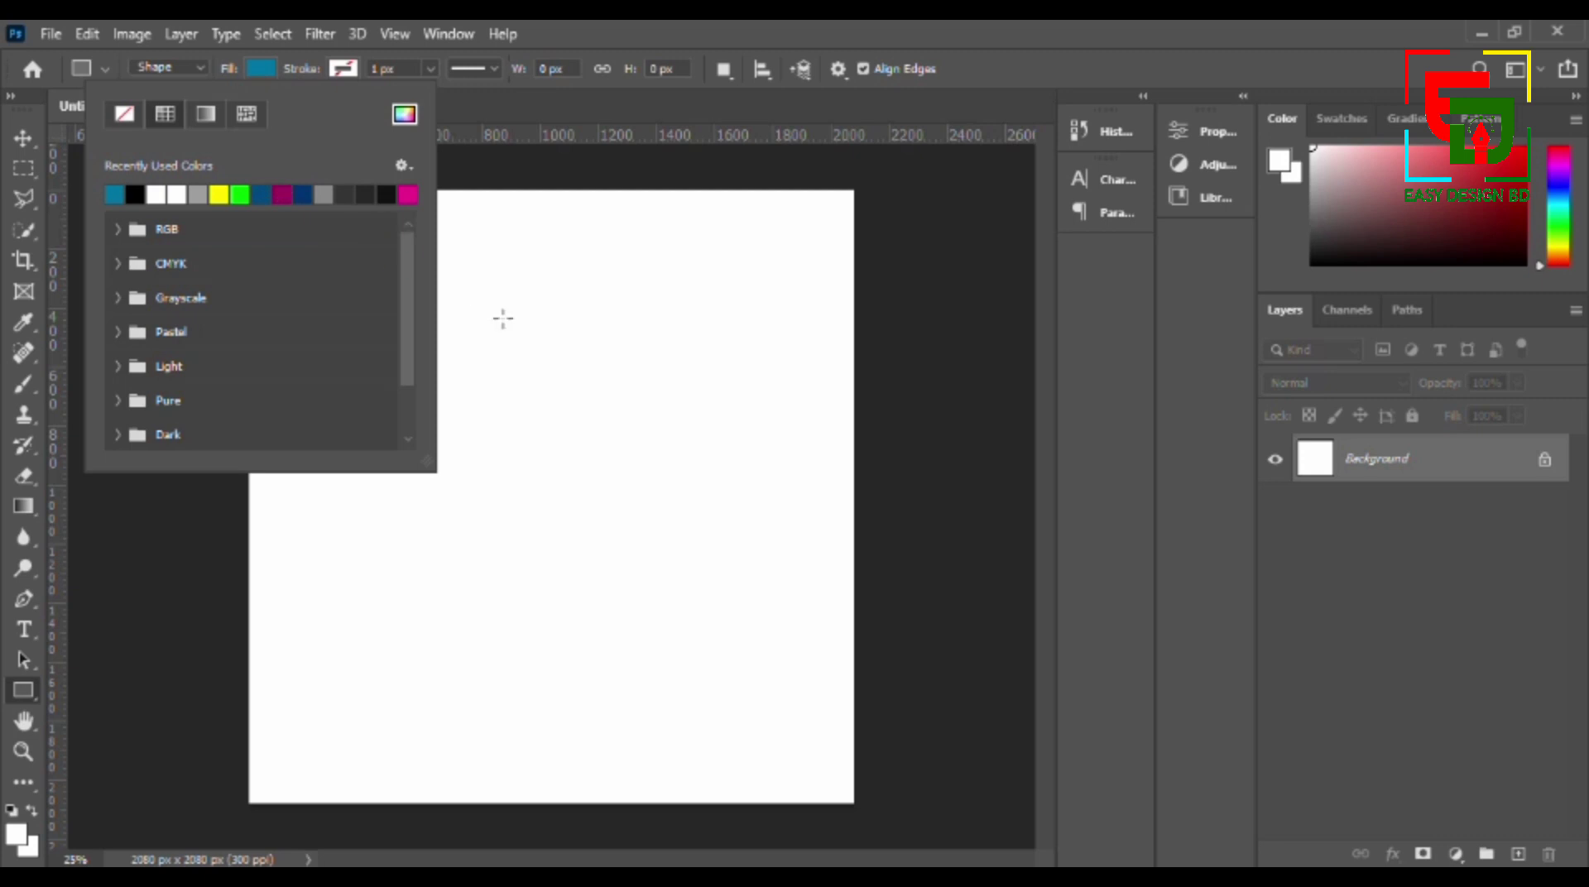
# - Draw a teal filled vertical rectangle, about 368 px wide and 1140 px high, on the left part of the canvas
pyautogui.click(502, 318)
pyautogui.click(348, 386)
pyautogui.click(855, 354)
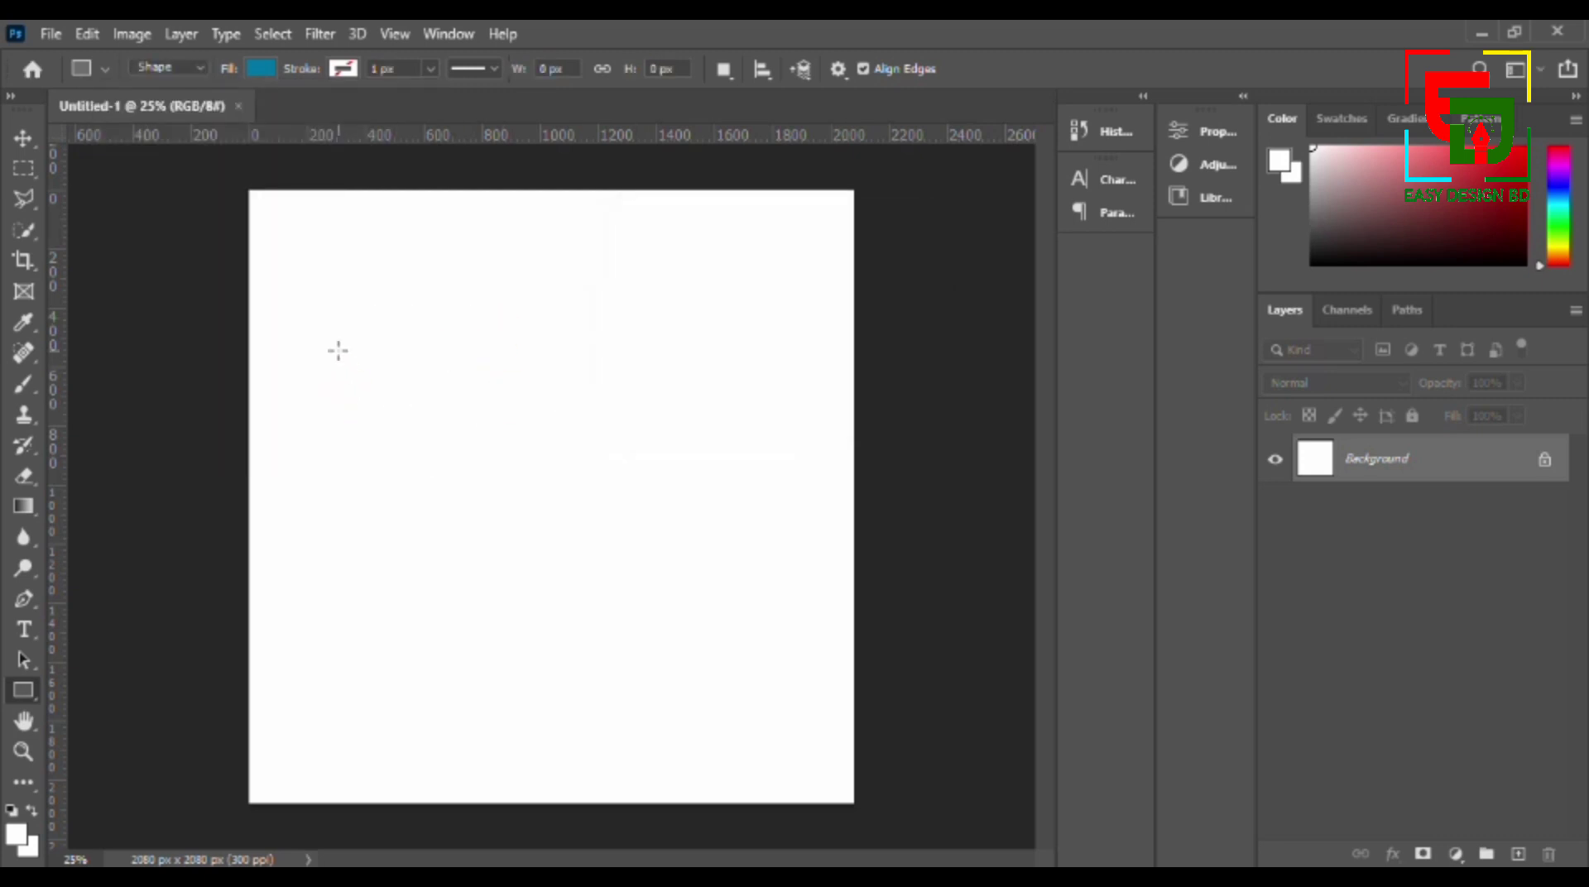
pyautogui.moveTo(338, 351); pyautogui.dragTo(445, 685)
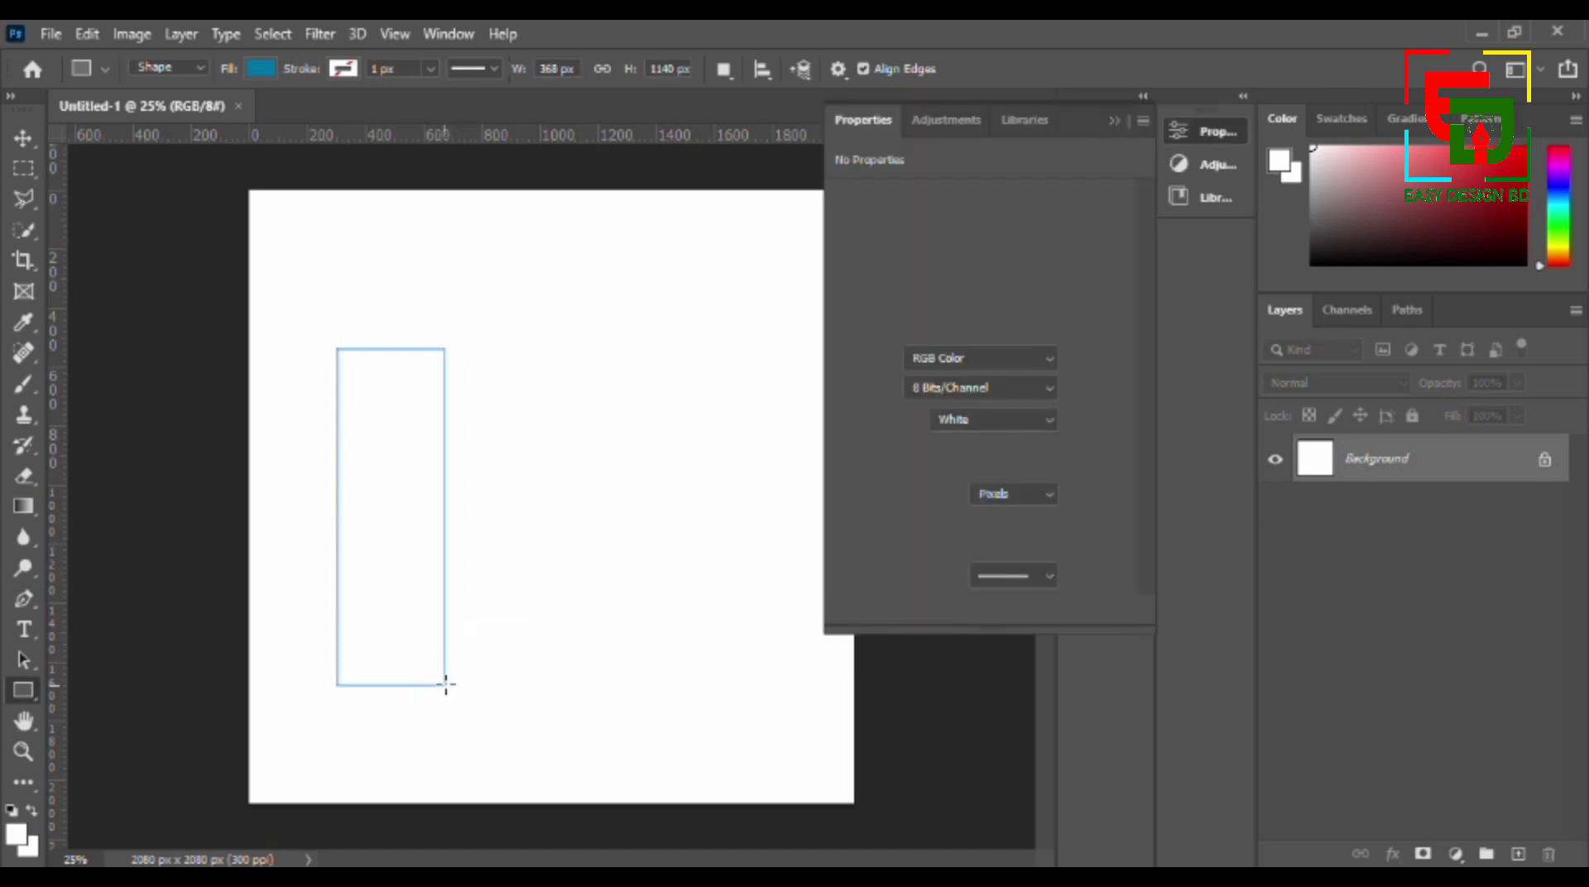
pyautogui.click(1114, 123)
# - Duplicate the rectangle three times into an evenly spaced row and centre all four bars horizontally on the canvas
pyautogui.click(33, 143)
pyautogui.moveTo(386, 483); pyautogui.dragTo(732, 498)
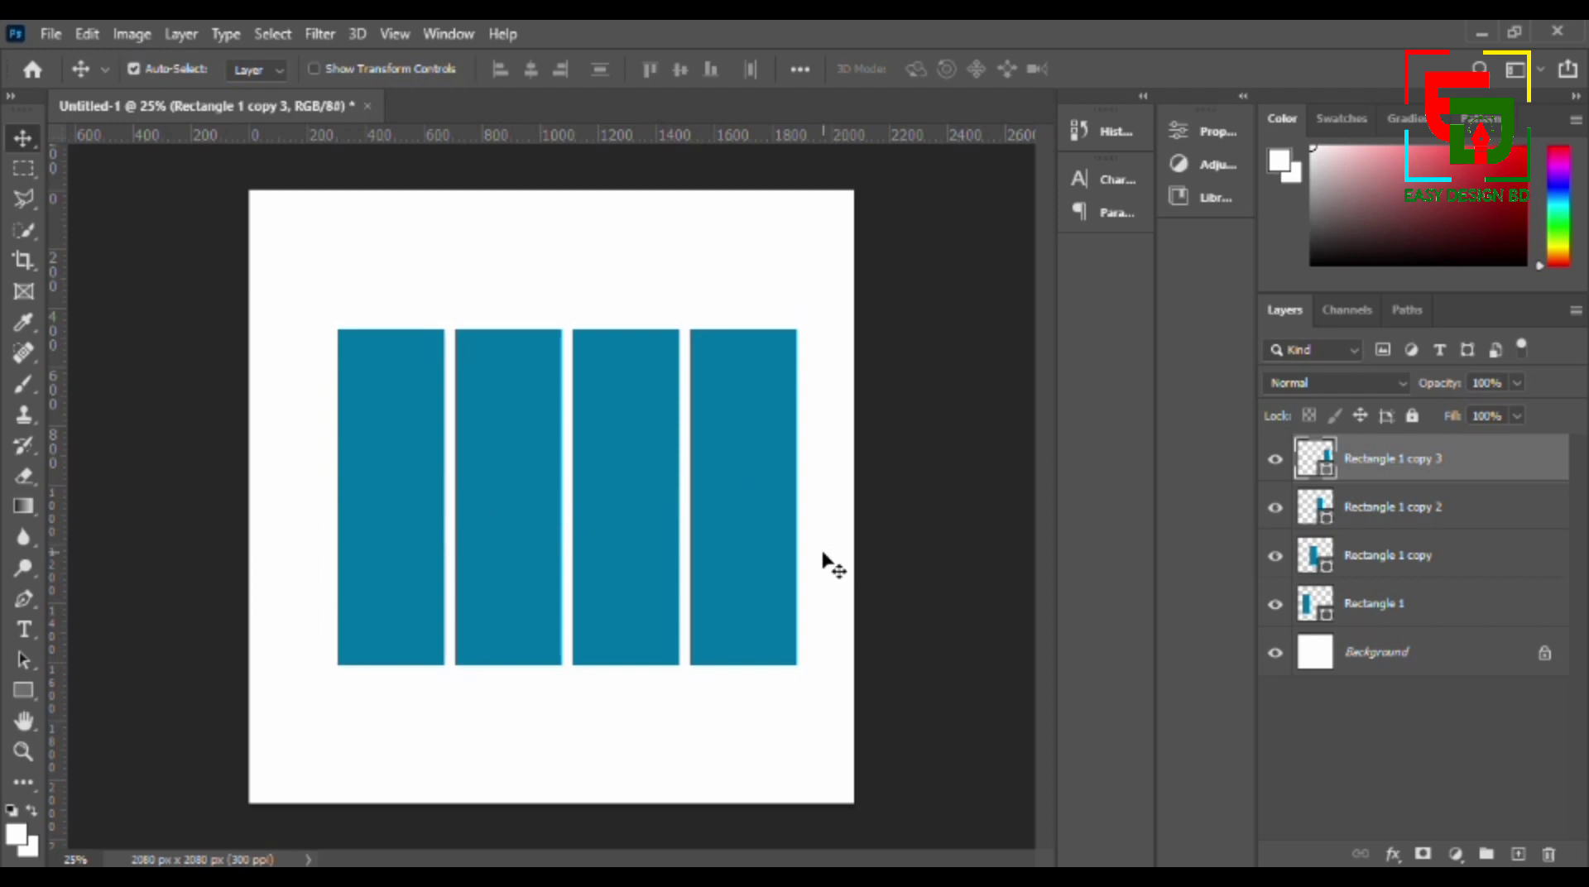
pyautogui.moveTo(823, 556); pyautogui.dragTo(365, 518)
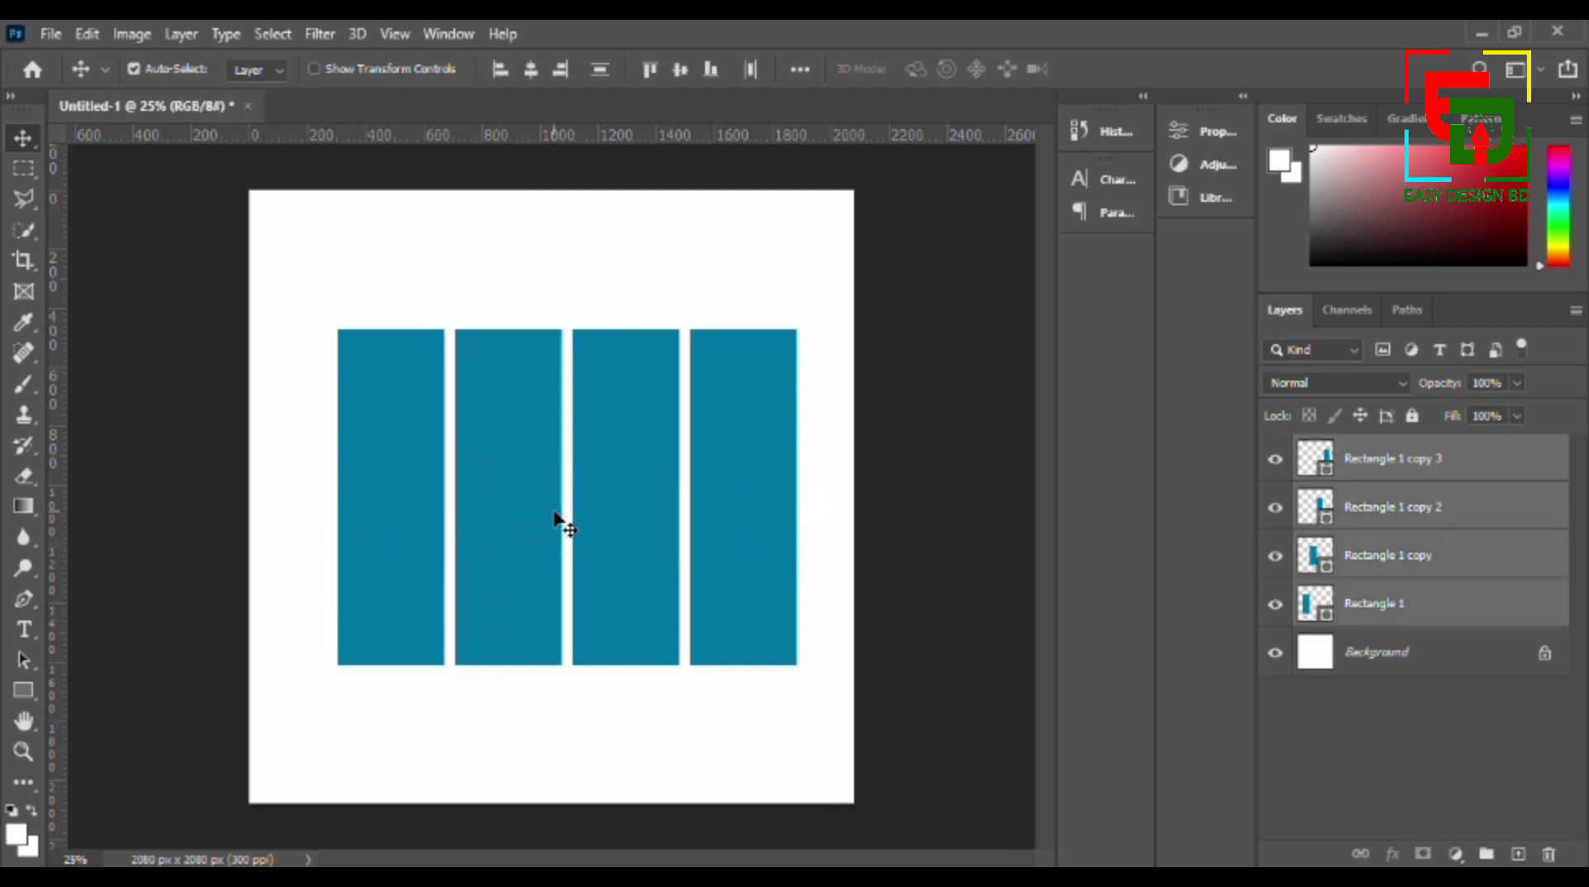
pyautogui.moveTo(555, 517); pyautogui.dragTo(540, 519)
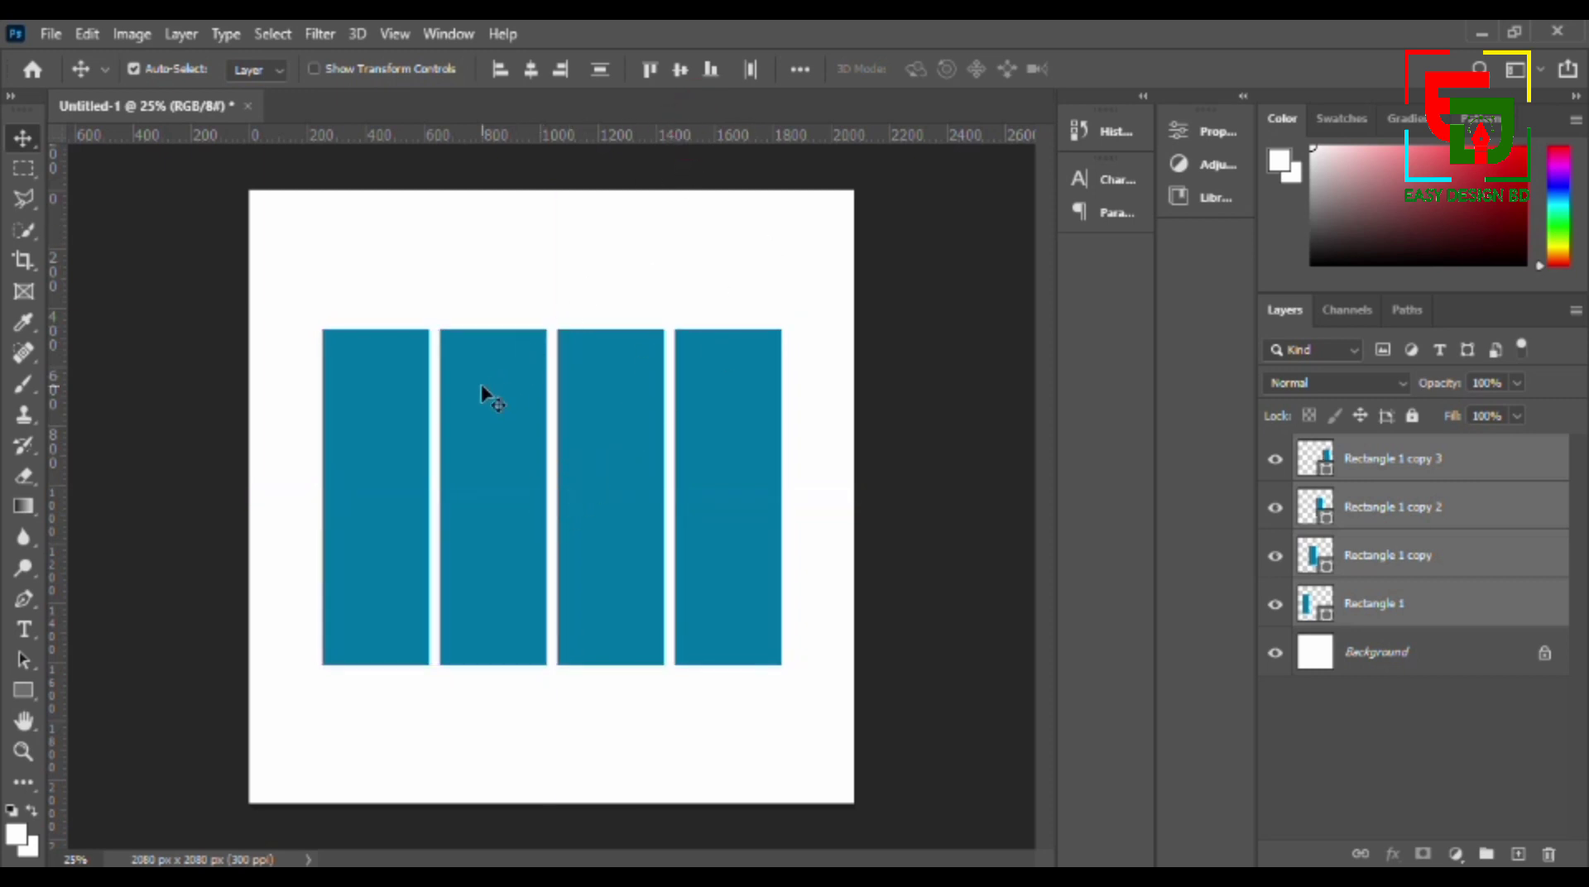
pyautogui.click(864, 401)
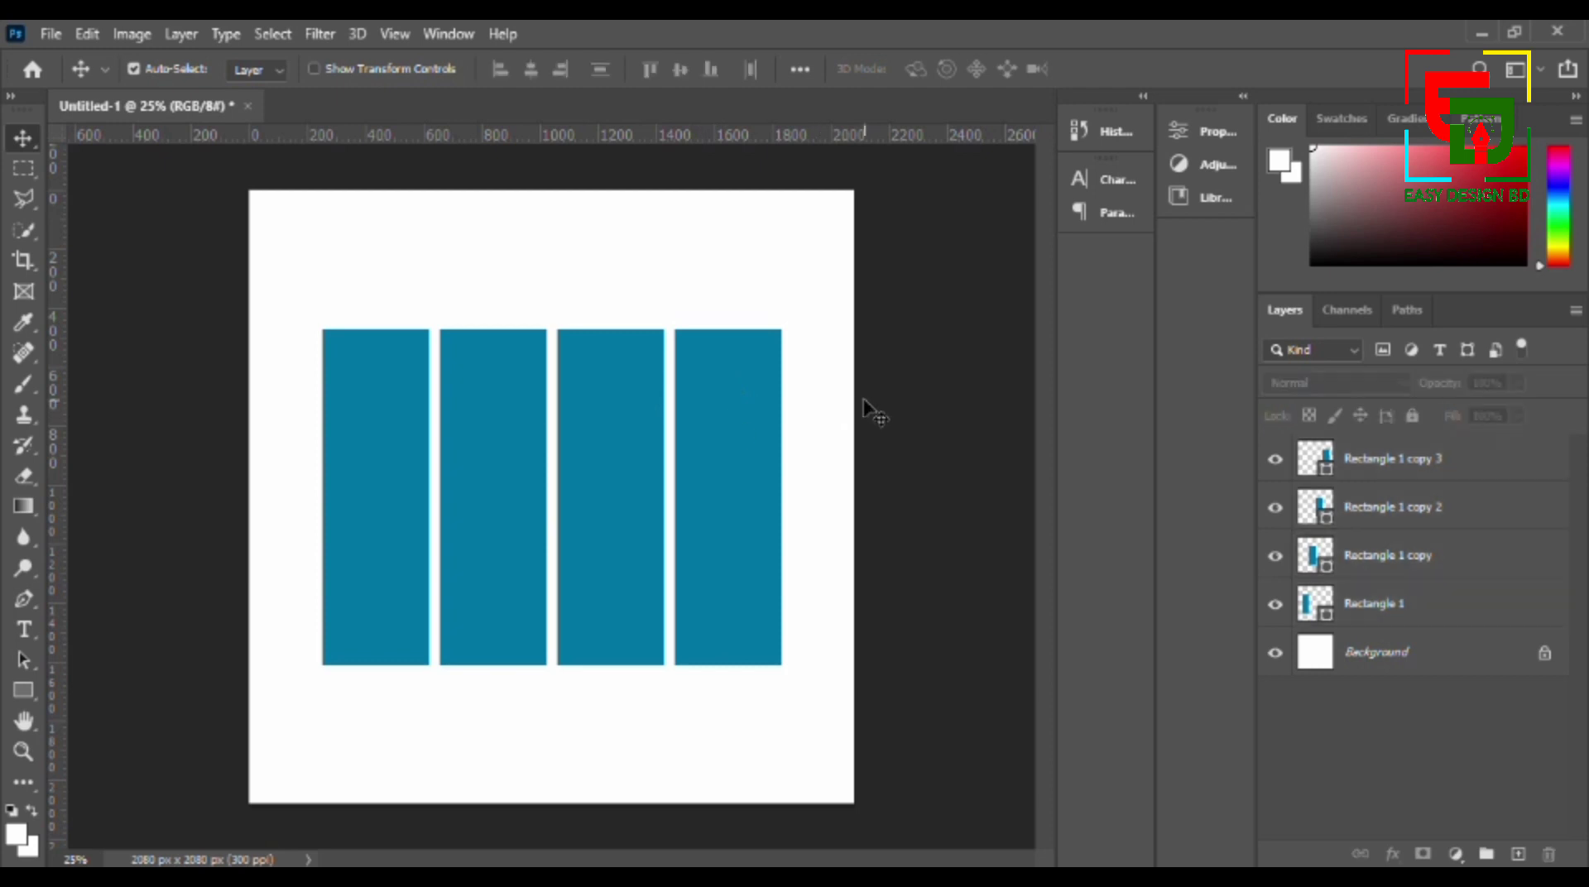
# - Lower the top edges of two bars, scaling the third to about 75% height and the second to about 90%
pyautogui.click(728, 405)
pyautogui.click(623, 392)
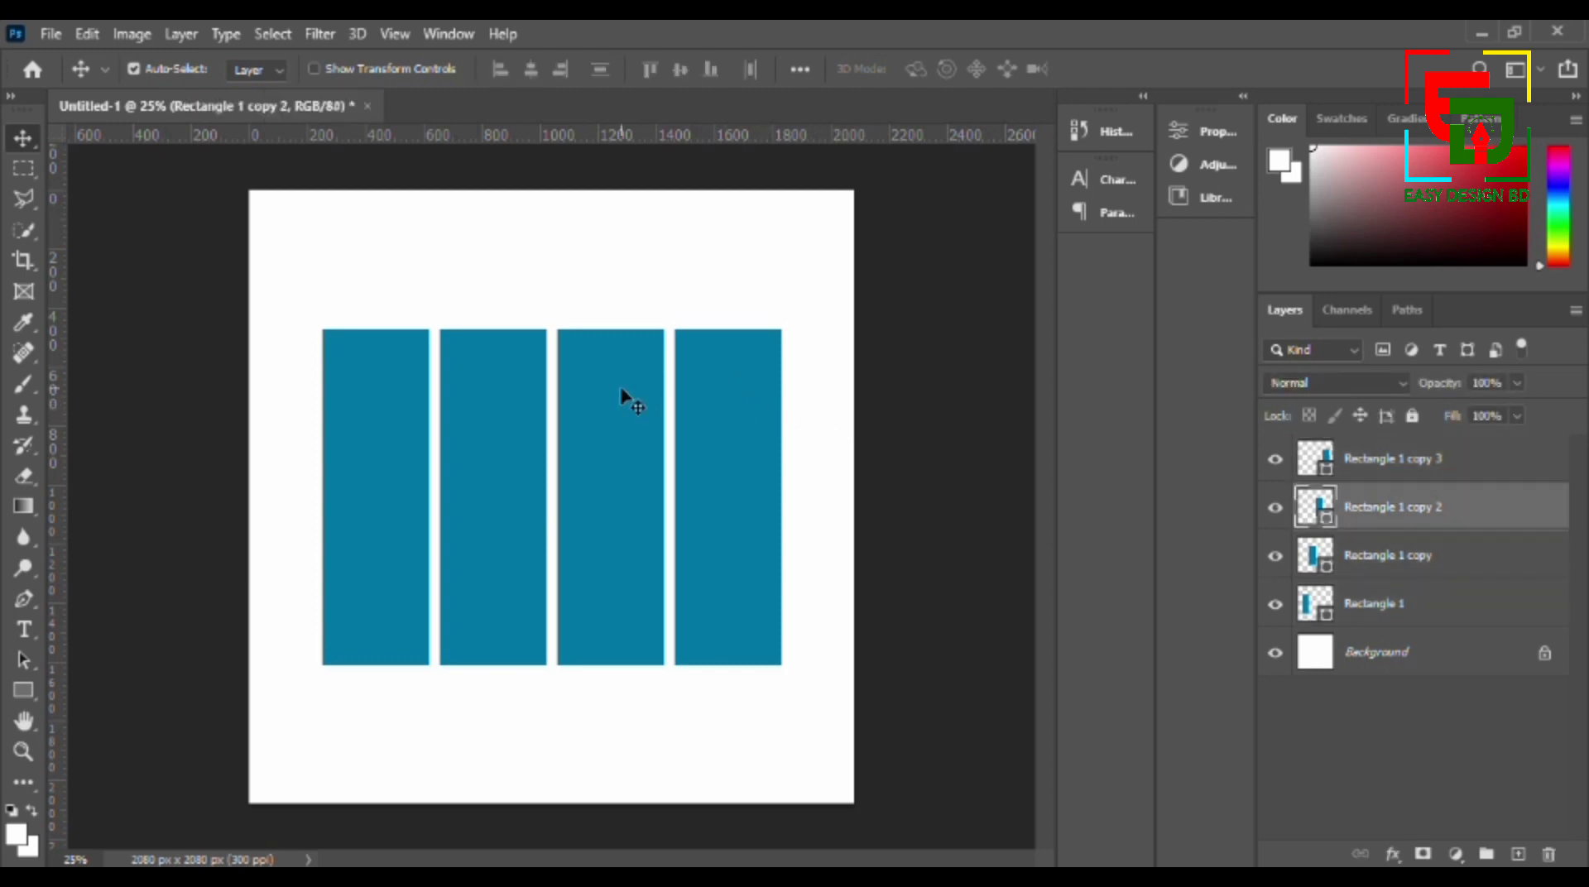
pyautogui.hotkey('ctrl', 't')
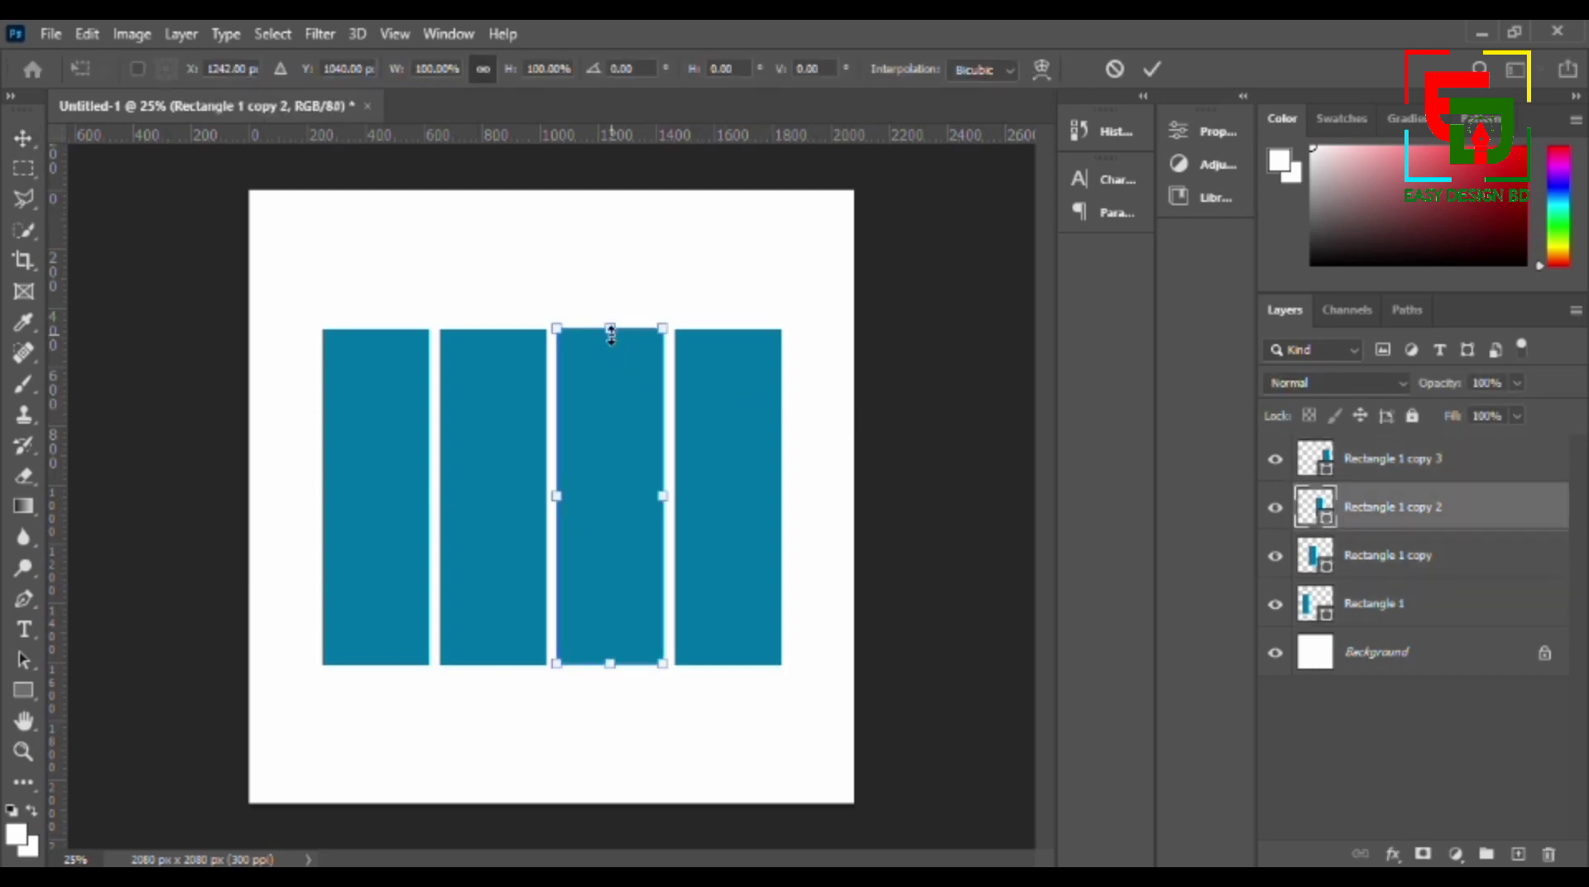
pyautogui.moveTo(610, 329); pyautogui.dragTo(610, 413)
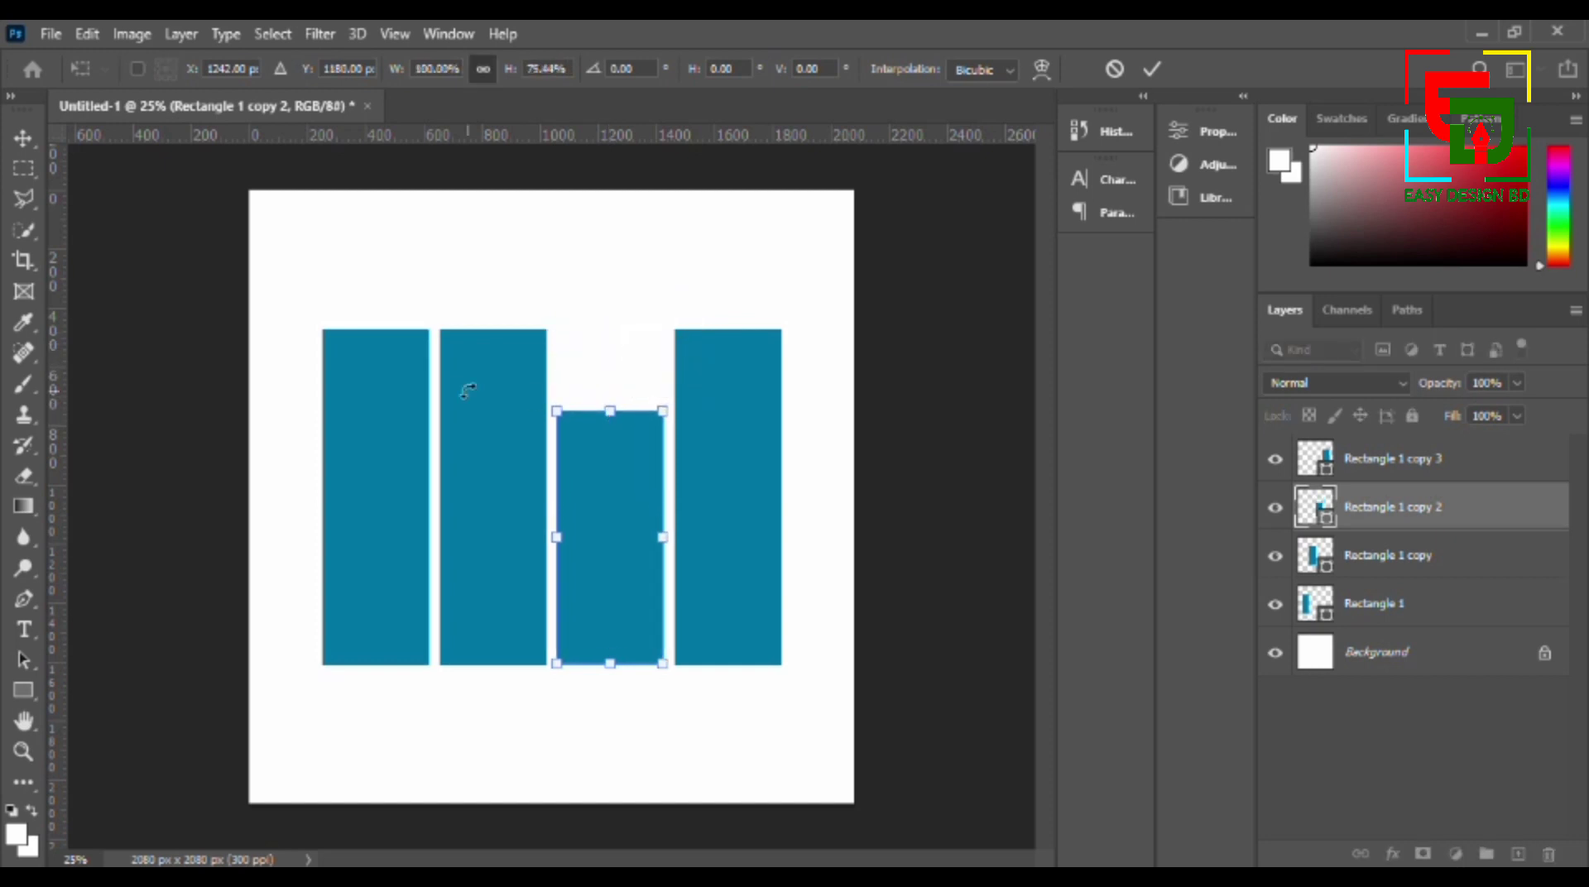
pyautogui.press('Return')
pyautogui.click(465, 423)
pyautogui.hotkey('ctrl', 't')
pyautogui.moveTo(494, 330); pyautogui.dragTo(493, 362)
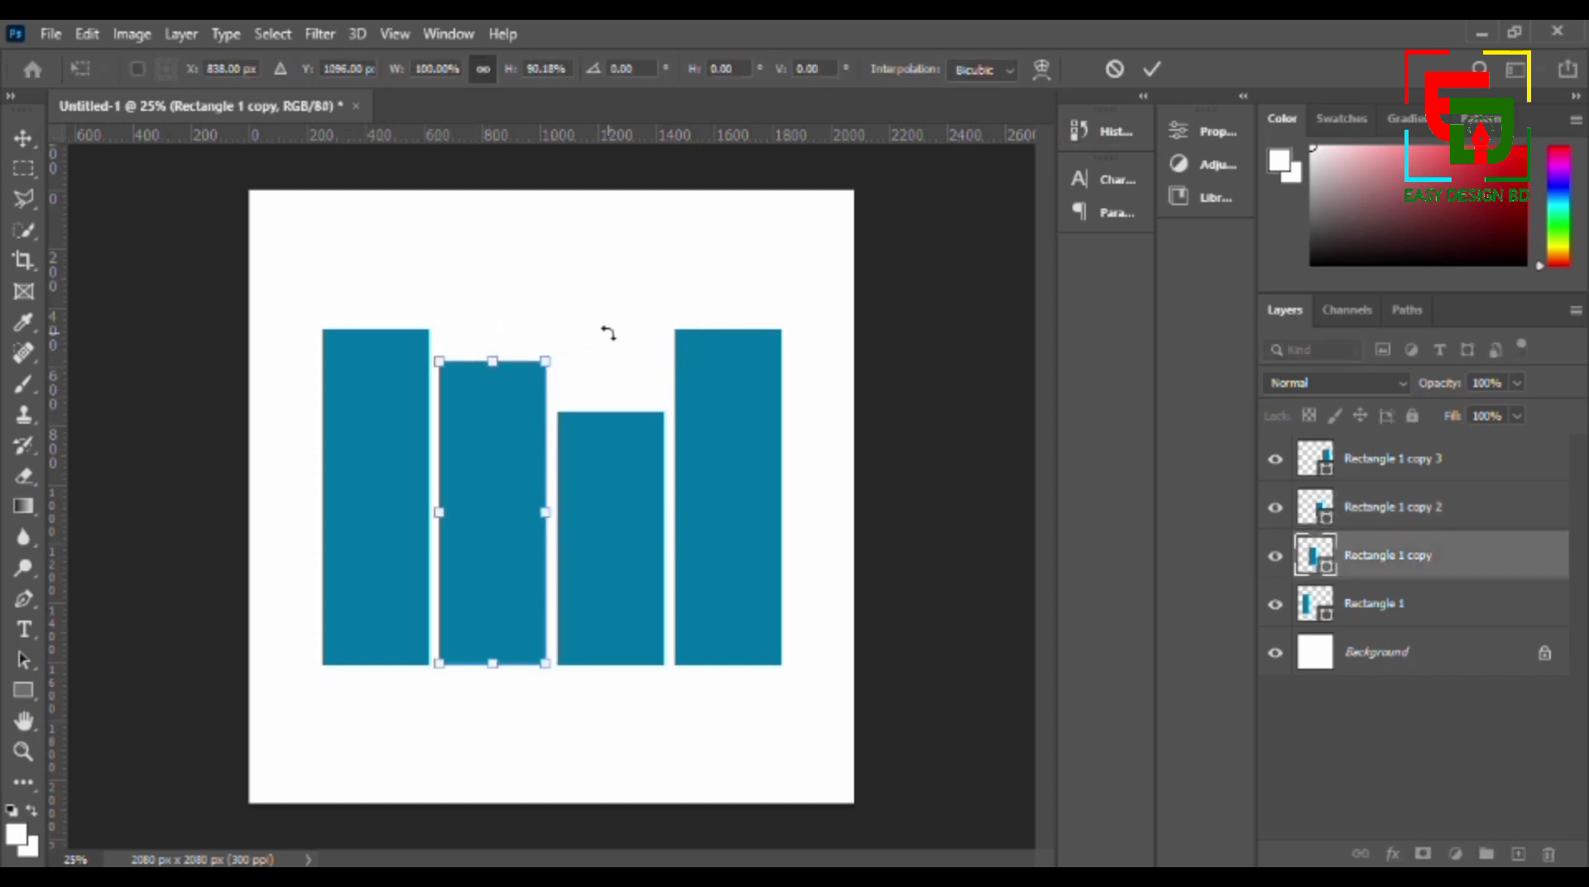
pyautogui.press('Return')
# - Shorten the first bar from its top edge and stretch the fourth bar upward to make it the tallest
pyautogui.click(347, 418)
pyautogui.hotkey('ctrl', 't')
pyautogui.moveTo(373, 328); pyautogui.dragTo(373, 451)
pyautogui.press('Return')
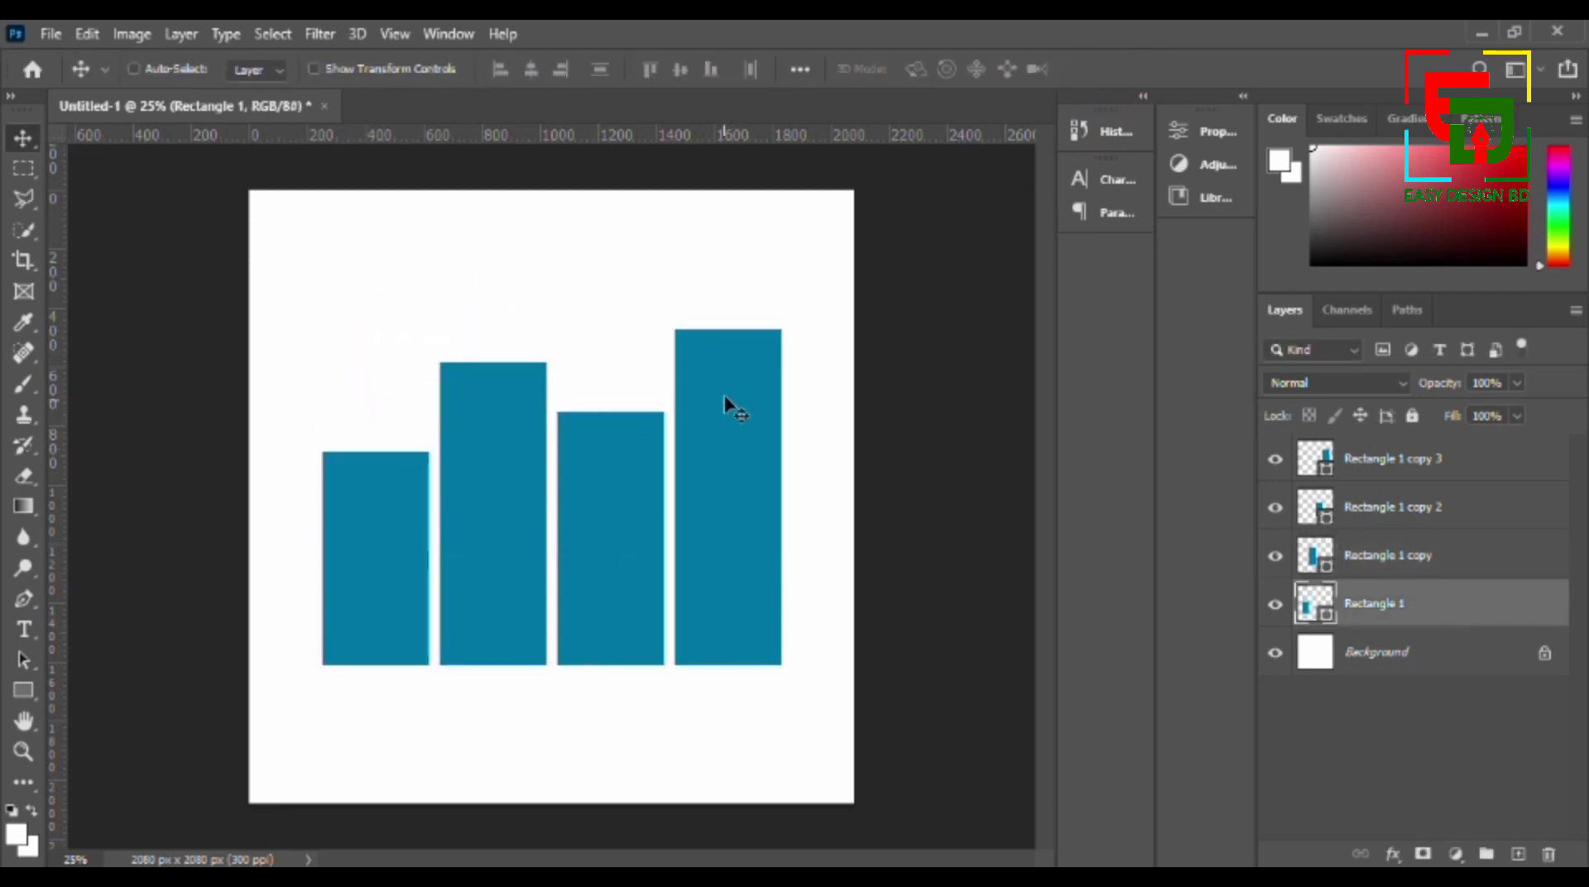
pyautogui.click(714, 482)
pyautogui.hotkey('ctrl', 't')
pyautogui.moveTo(728, 330); pyautogui.dragTo(728, 280)
pyautogui.press('Return')
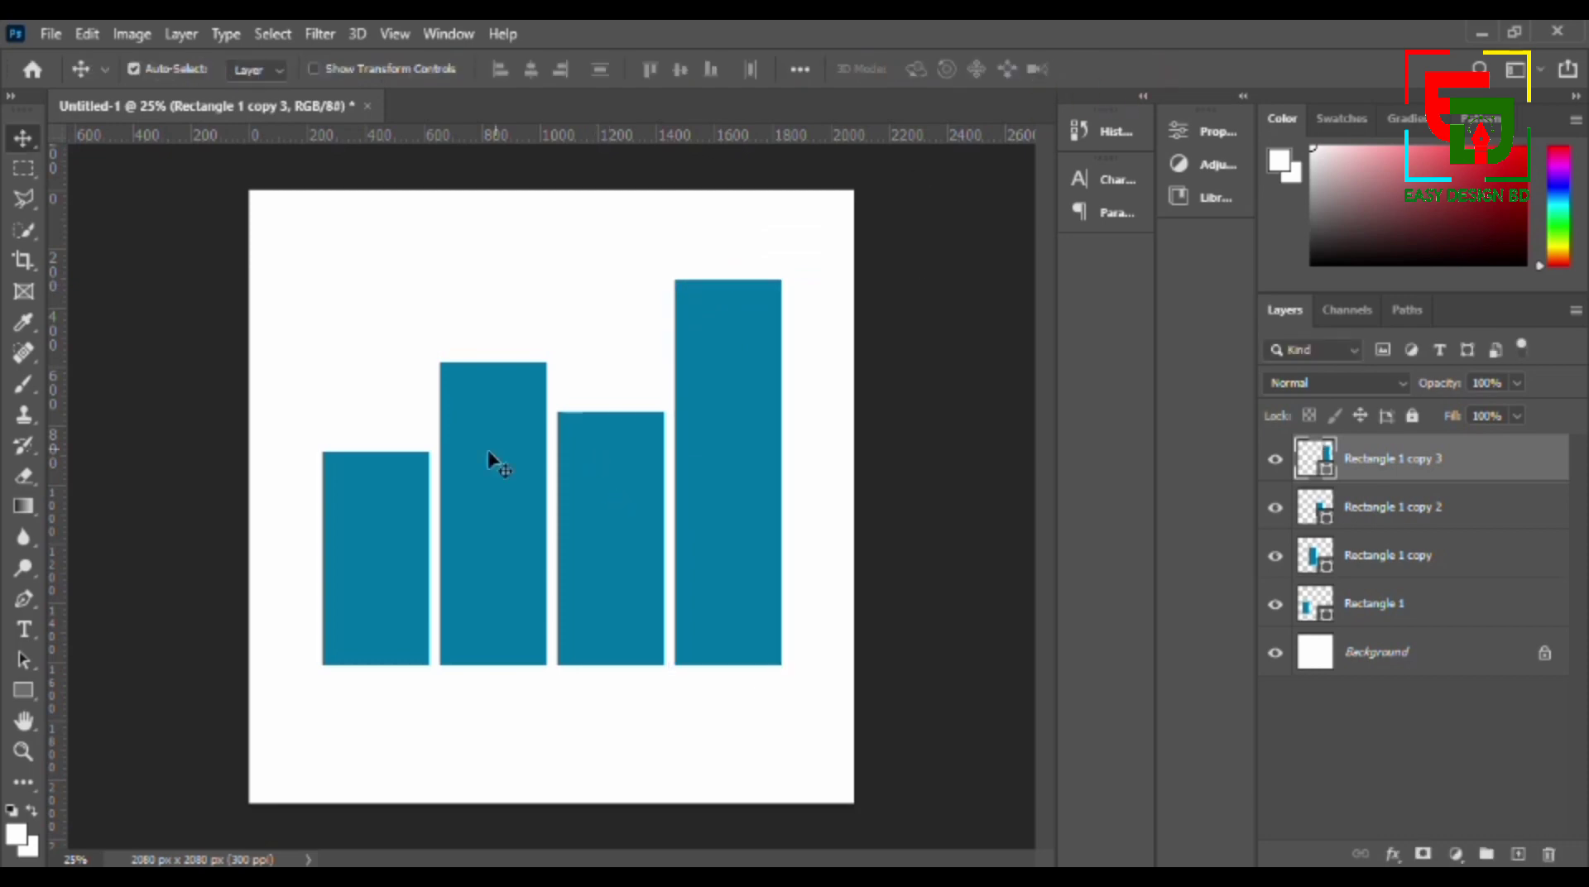
# - Raise the top edges of the second, third and first bars slightly, keeping the bottoms aligned and the heights staggered
pyautogui.click(493, 461)
pyautogui.hotkey('ctrl', 't')
pyautogui.moveTo(493, 362); pyautogui.dragTo(492, 323)
pyautogui.press('Return')
pyautogui.click(642, 518)
pyautogui.hotkey('ctrl', 't')
pyautogui.moveTo(610, 412); pyautogui.dragTo(610, 375)
pyautogui.press('Return')
pyautogui.click(377, 538)
pyautogui.hotkey('ctrl', 't')
pyautogui.moveTo(375, 451); pyautogui.dragTo(383, 420)
pyautogui.press('Return')
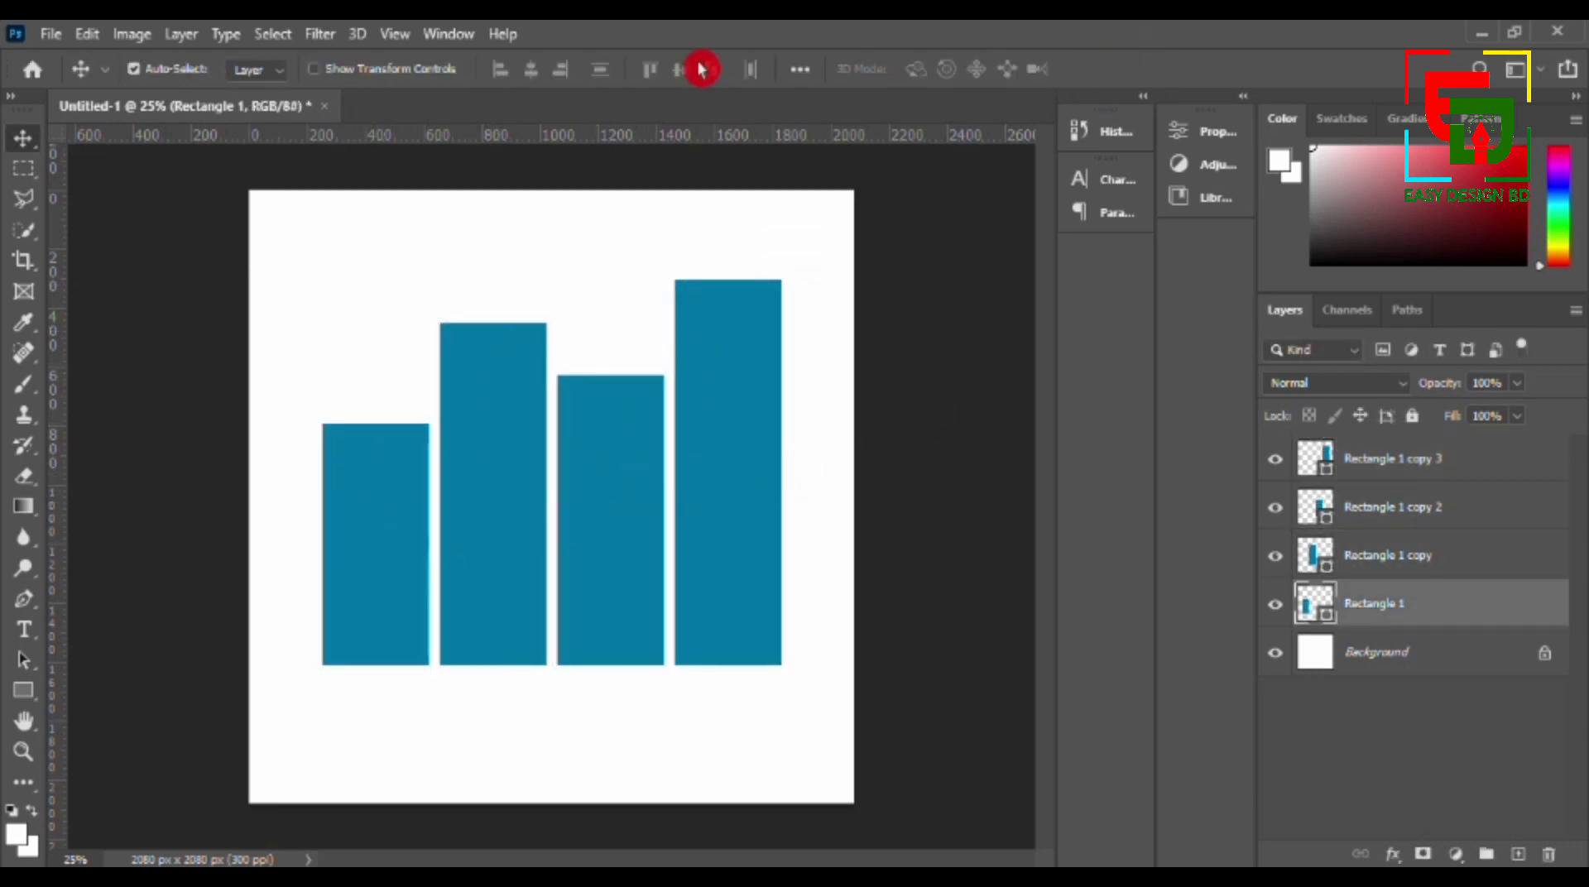
# - Change the fill colour of the fourth, tallest bar to yellow
pyautogui.click(753, 414)
pyautogui.doubleClick(1324, 465)
pyautogui.moveTo(1224, 356); pyautogui.dragTo(1240, 411)
pyautogui.click(1446, 206)
# - Change the fill colour of the third bar to bright green
pyautogui.click(611, 515)
pyautogui.doubleClick(1327, 517)
pyautogui.moveTo(1206, 313); pyautogui.dragTo(1178, 215)
pyautogui.click(1445, 206)
# - Change the fill colour of the second bar to dark red and deselect its layer
pyautogui.doubleClick(1324, 556)
pyautogui.moveTo(1249, 461); pyautogui.dragTo(1249, 514)
pyautogui.click(1445, 207)
pyautogui.click(672, 303)
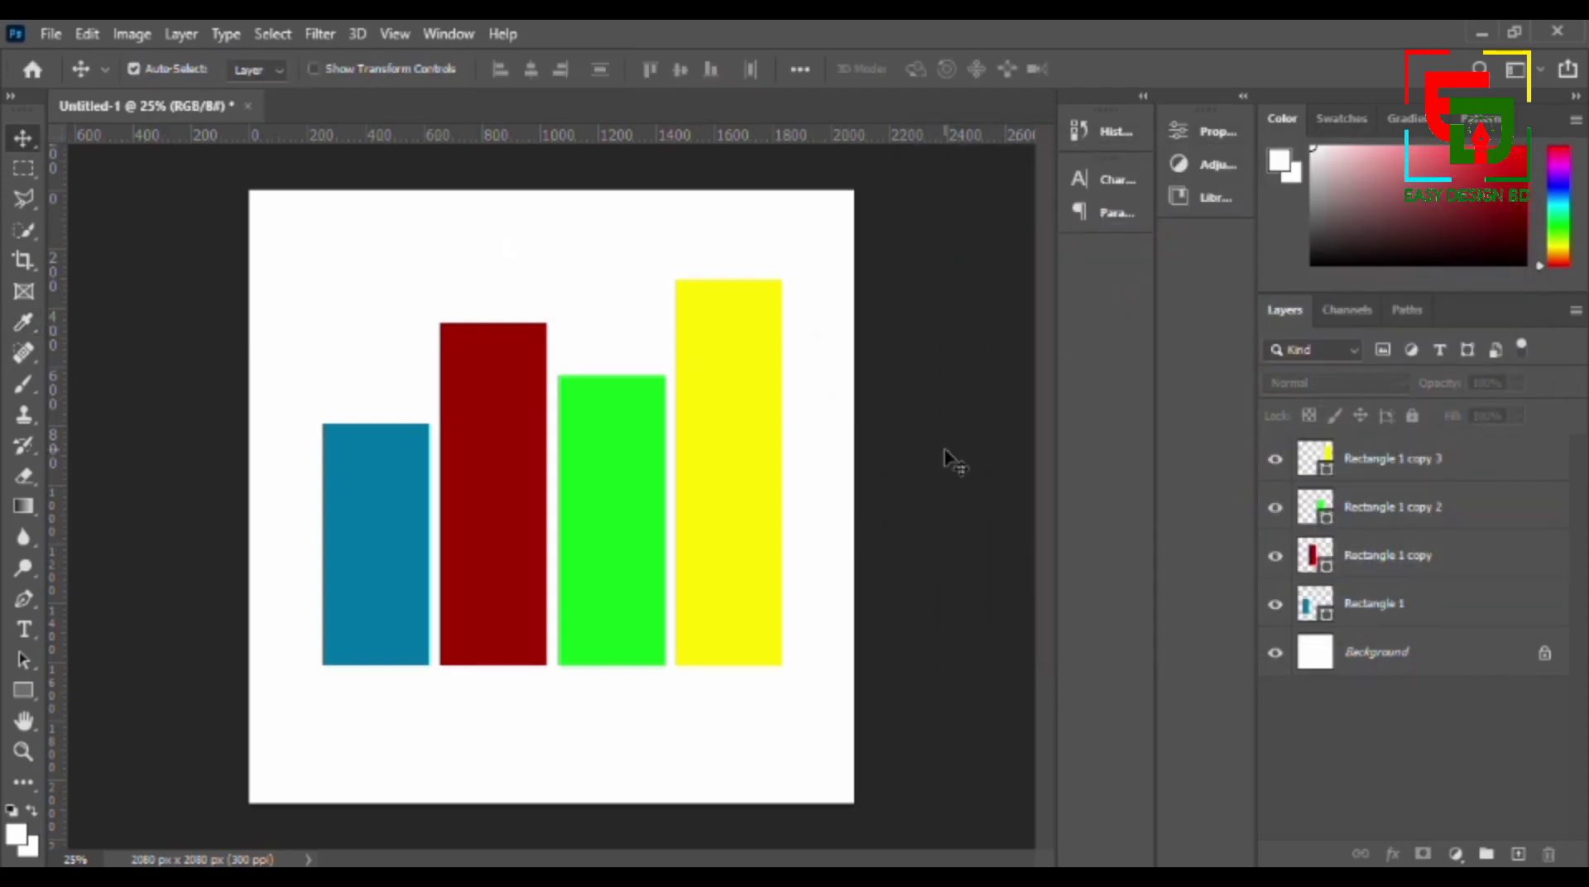
# - Open the five portrait photos of the men and women from the Downloads folder
pyautogui.click(56, 41)
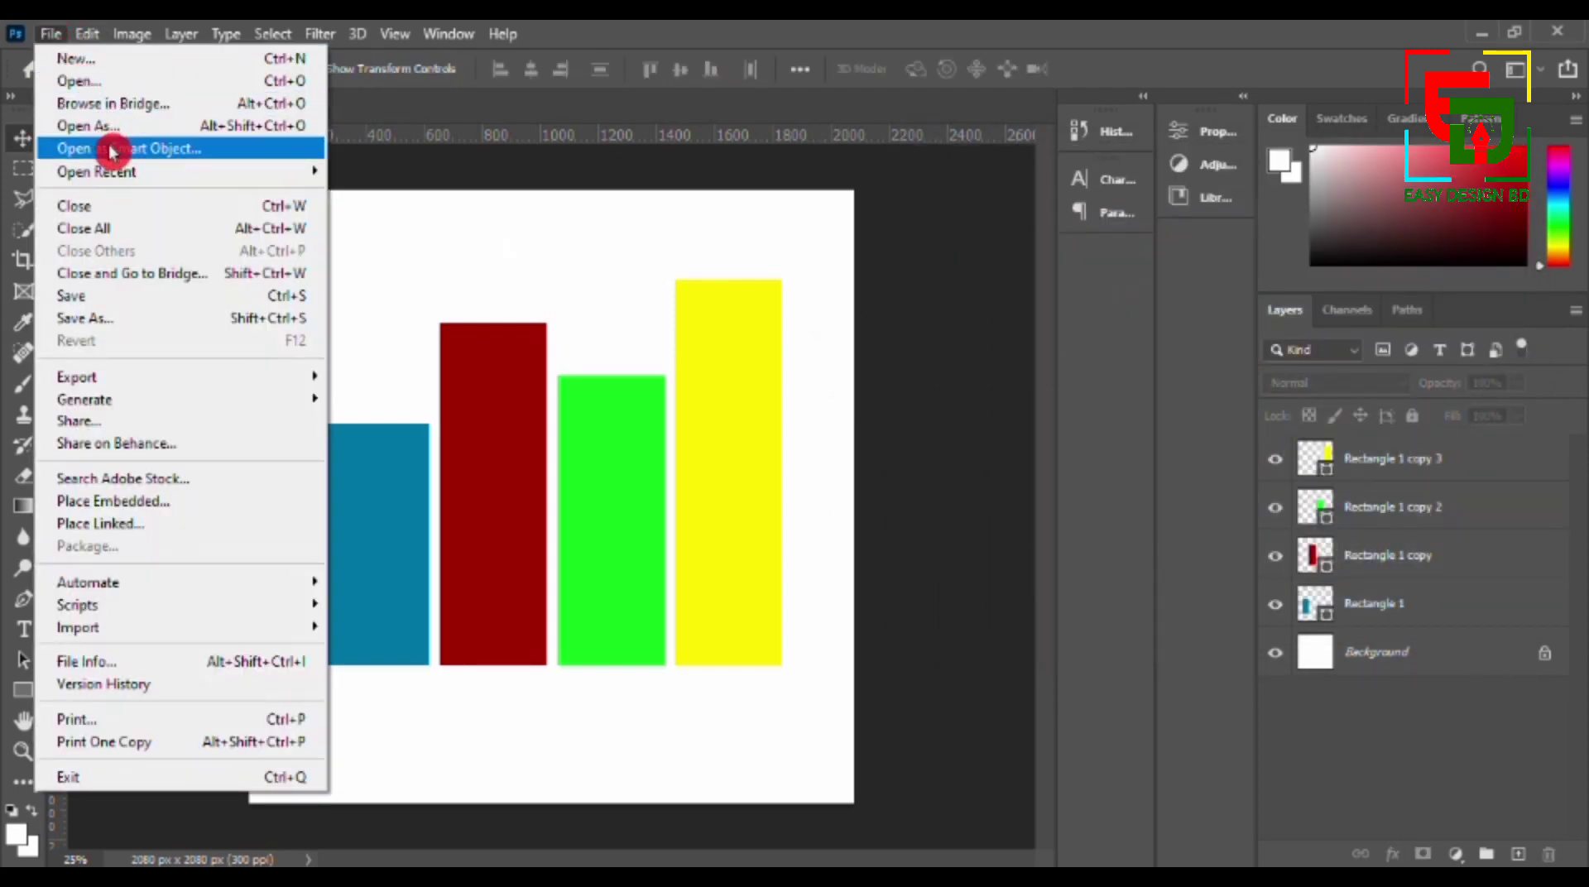
pyautogui.click(105, 84)
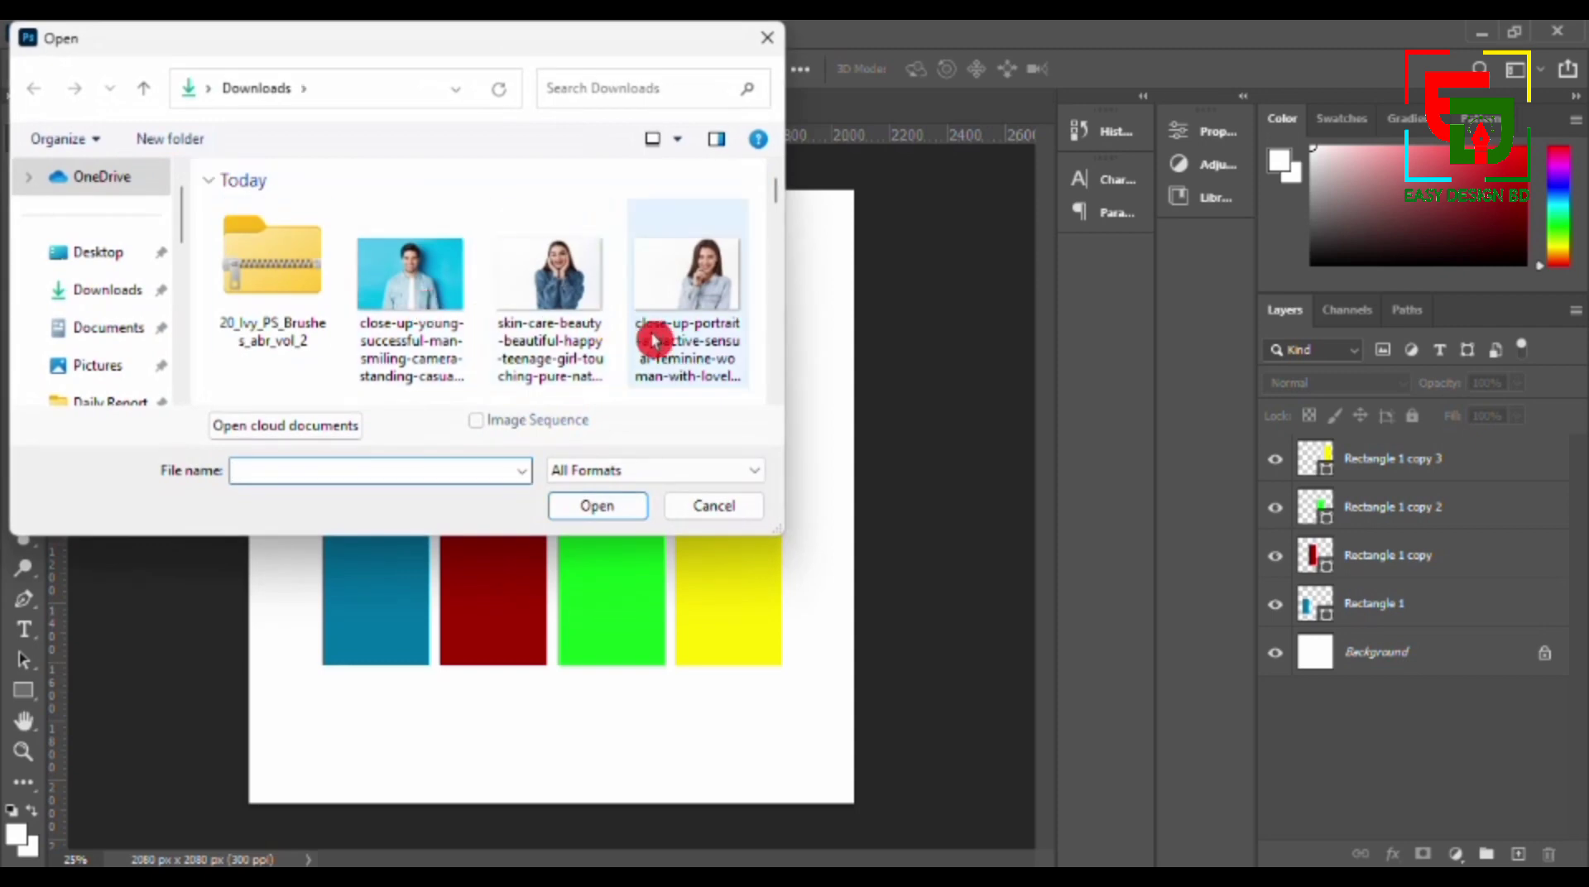
pyautogui.click(468, 308)
pyautogui.keyDown('ctrl'); pyautogui.click(557, 309); pyautogui.keyUp('ctrl')
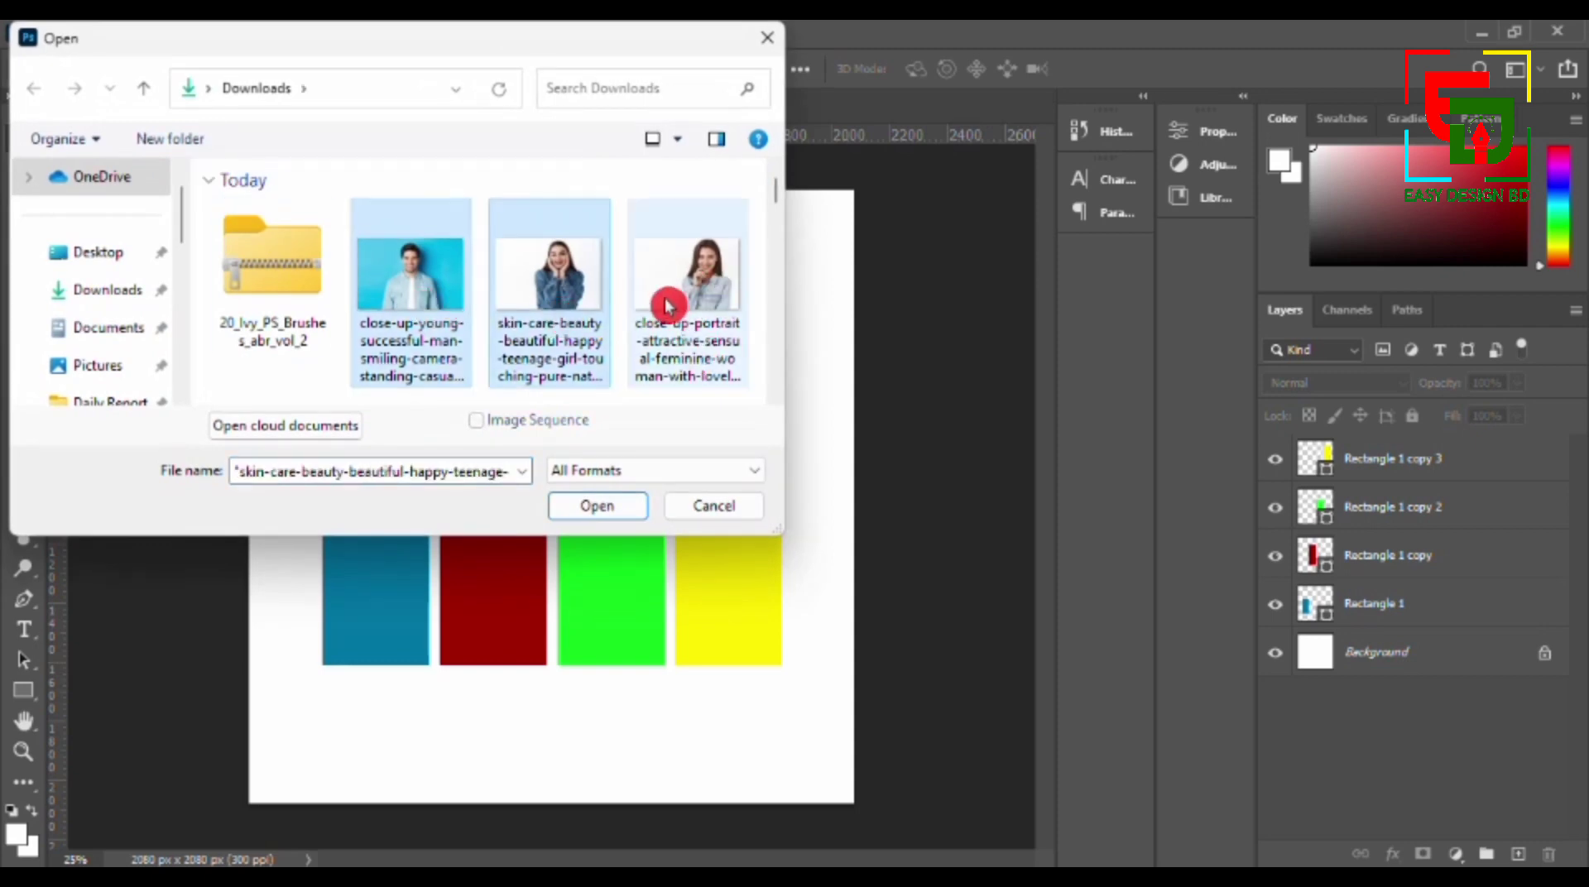
pyautogui.keyDown('ctrl'); pyautogui.click(662, 310); pyautogui.keyUp('ctrl')
pyautogui.scroll(-3, 659, 315)
pyautogui.keyDown('ctrl'); pyautogui.click(314, 381); pyautogui.keyUp('ctrl')
pyautogui.keyDown('ctrl'); pyautogui.click(412, 356); pyautogui.keyUp('ctrl')
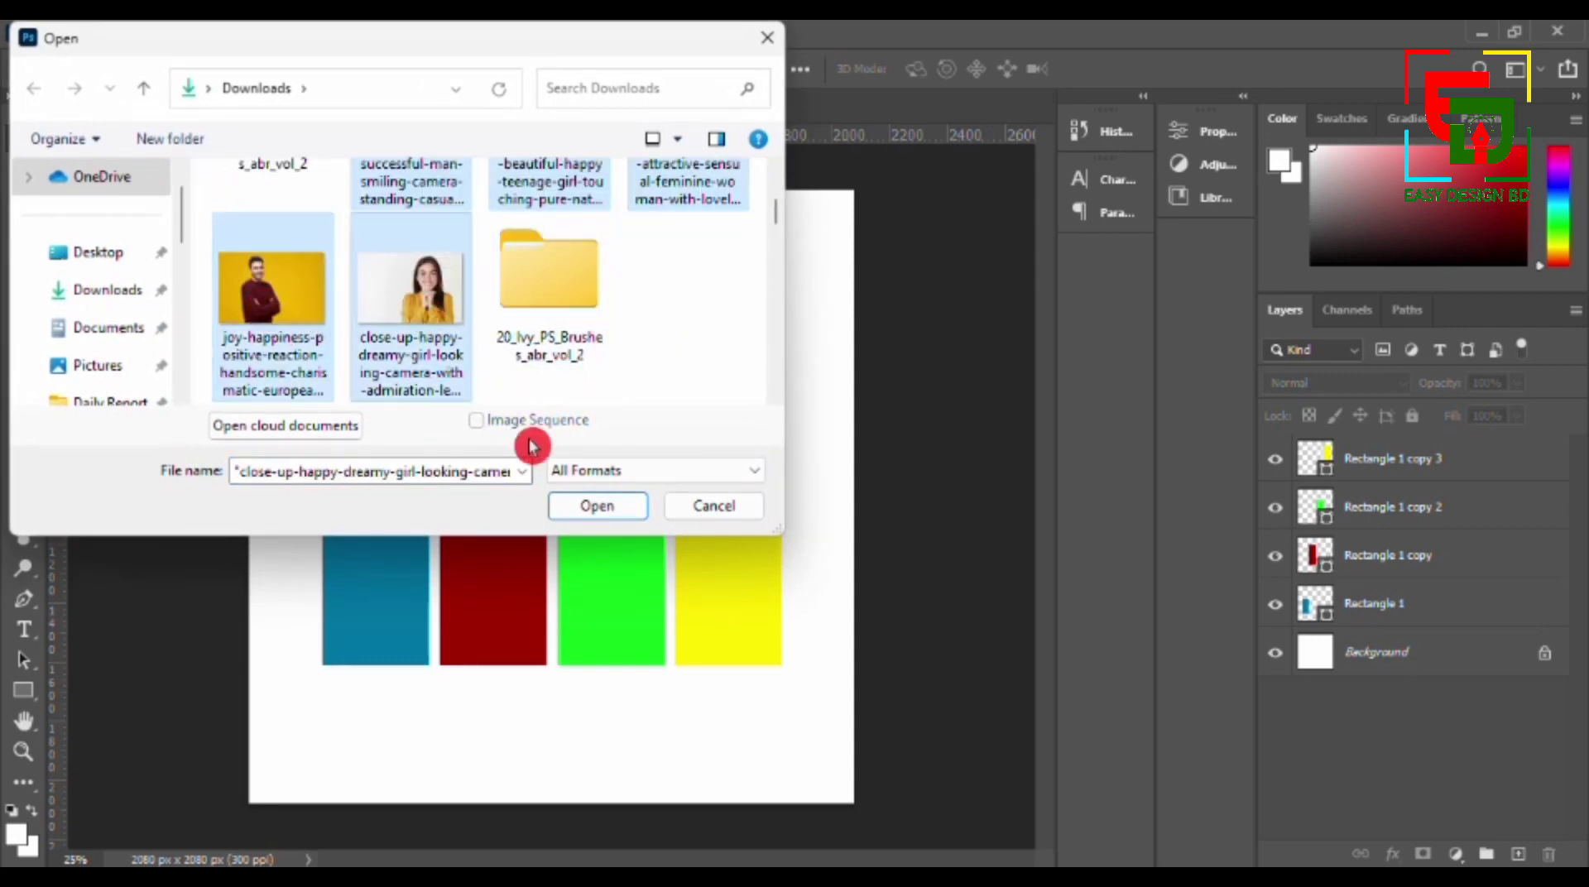
pyautogui.click(589, 507)
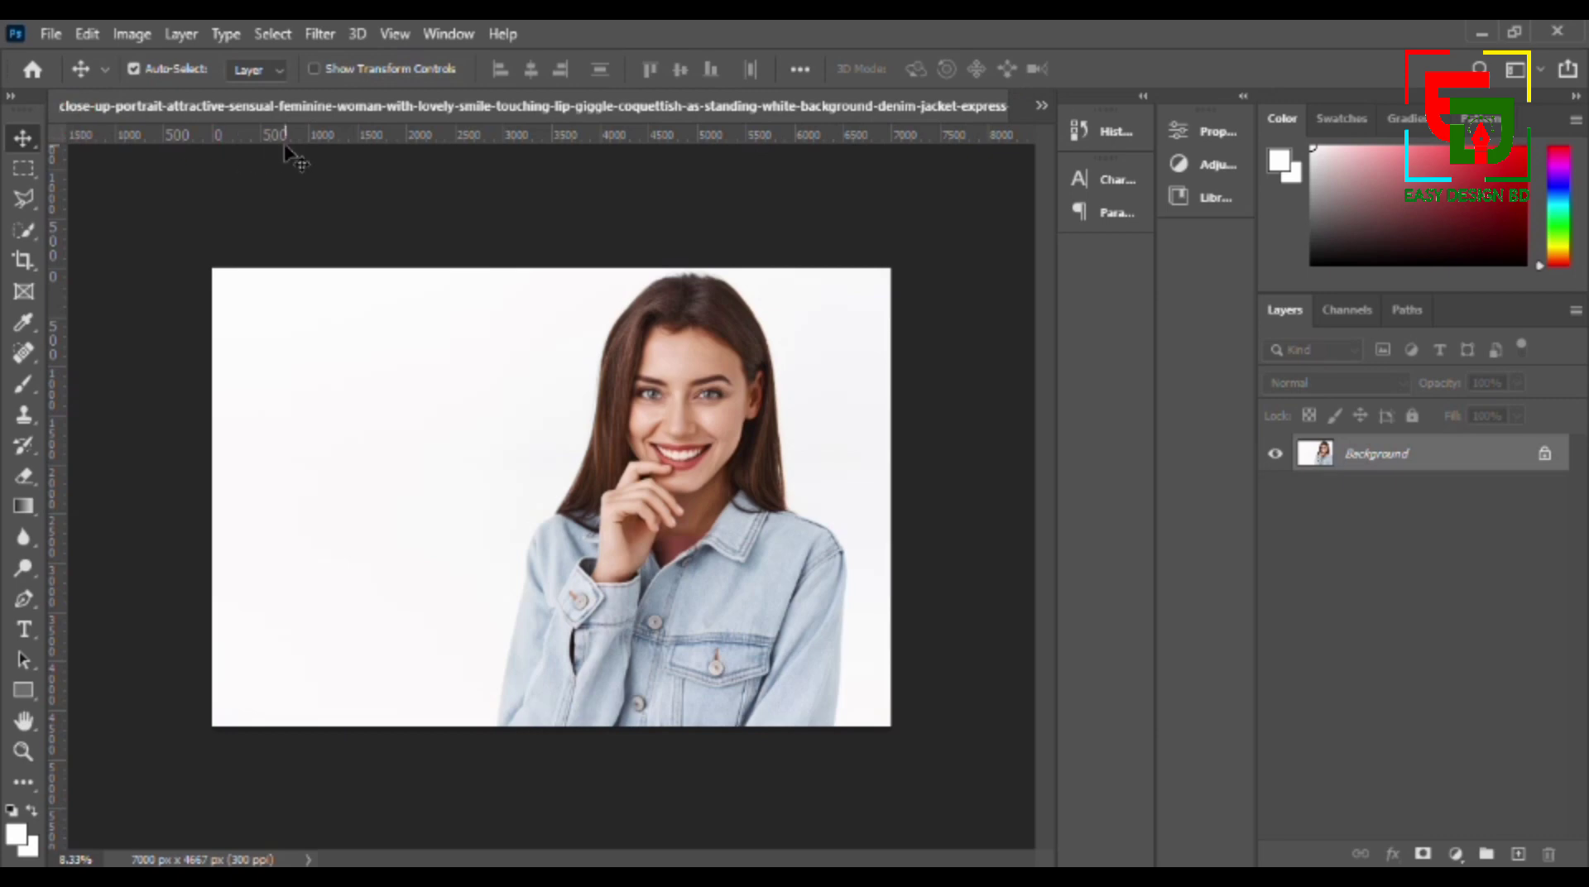
# - Switch to the photo of the man against the blue background and select him with Select Subject
pyautogui.click(1041, 105)
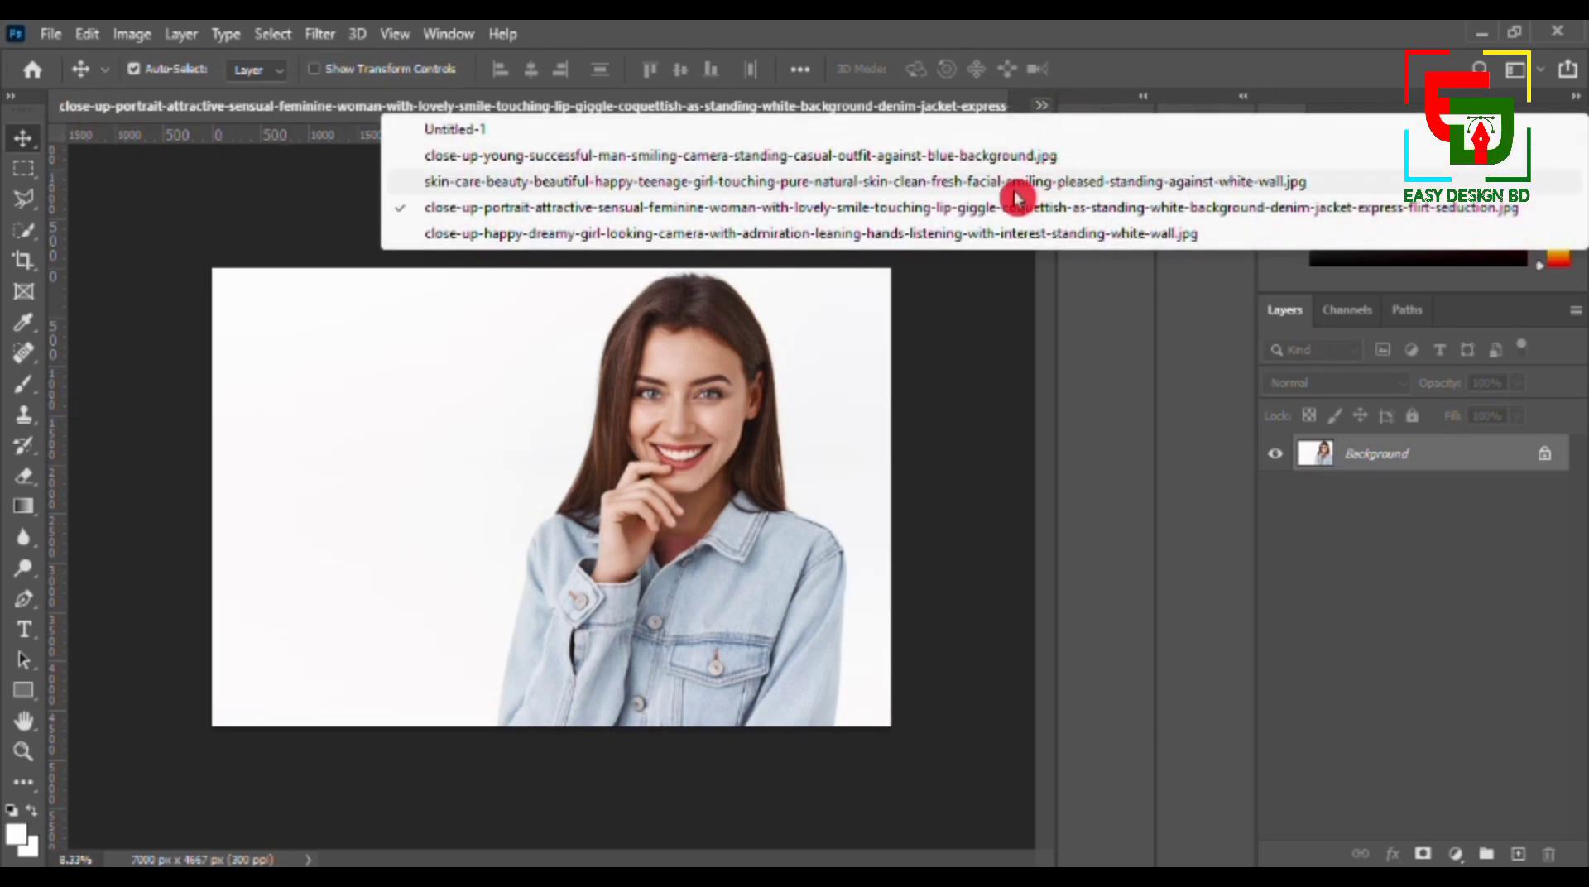
pyautogui.click(638, 156)
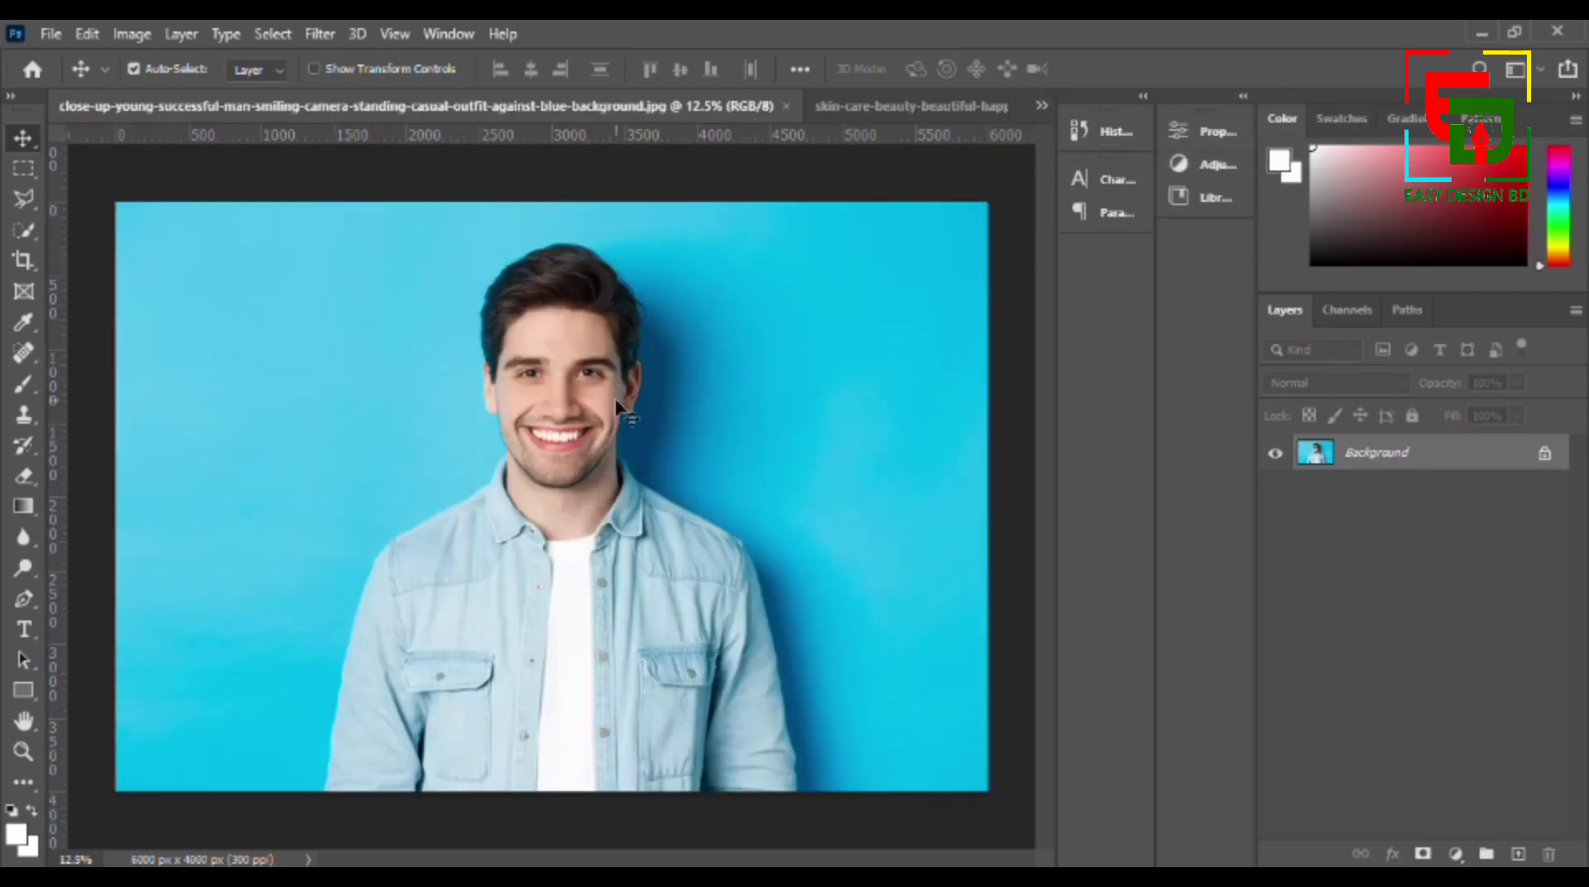
pyautogui.click(275, 44)
pyautogui.click(349, 307)
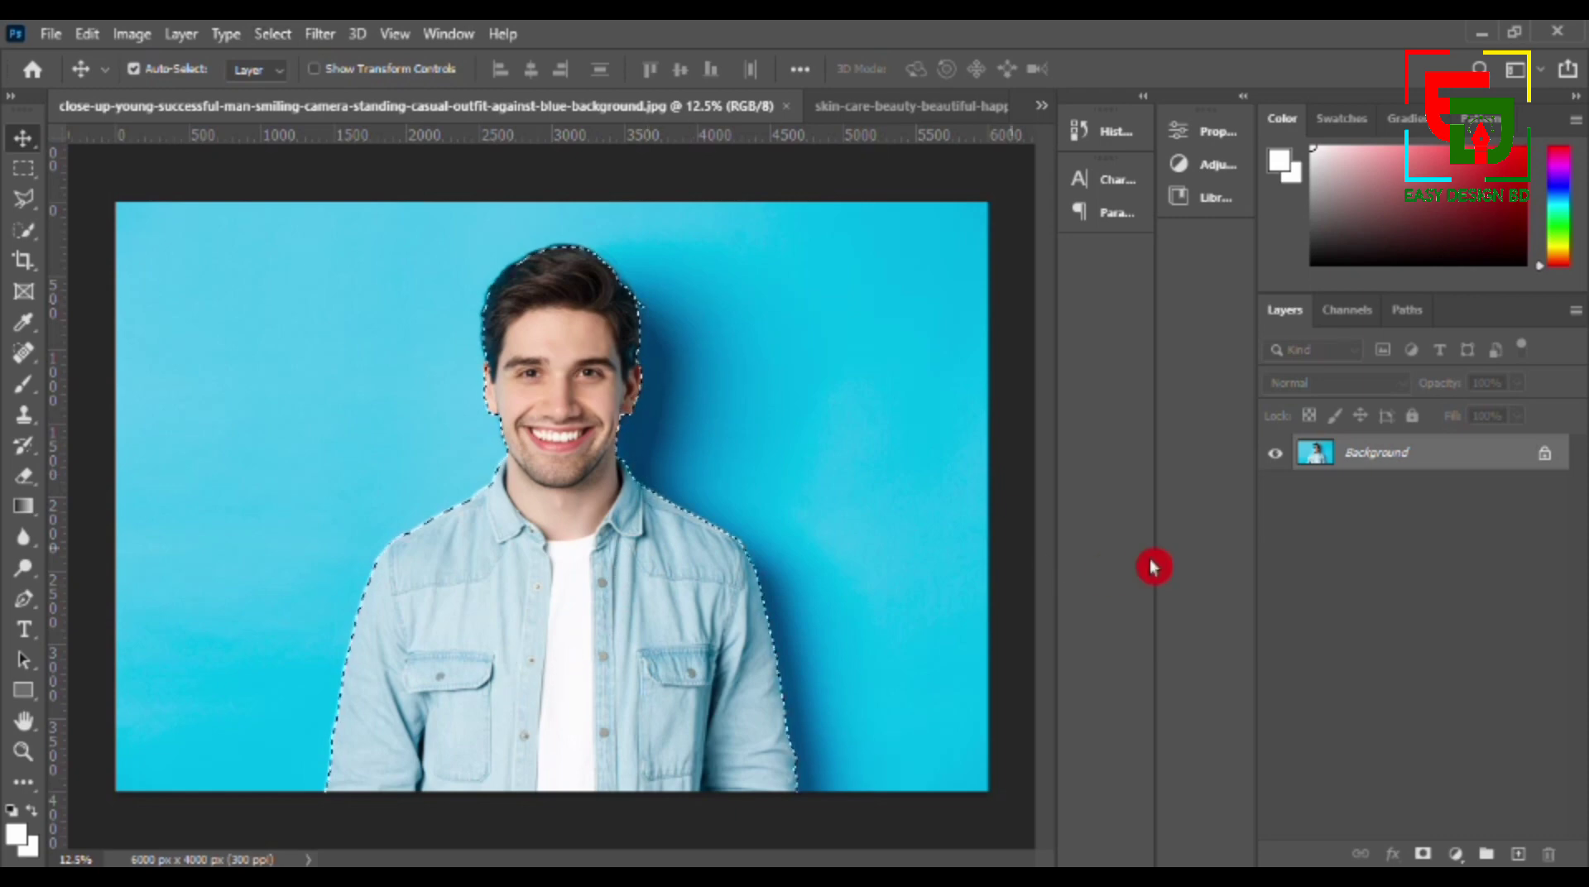
# - Hide the blue background with a layer mask and convert the man's layer to a smart object
pyautogui.click(1423, 853)
pyautogui.rightClick(1428, 454)
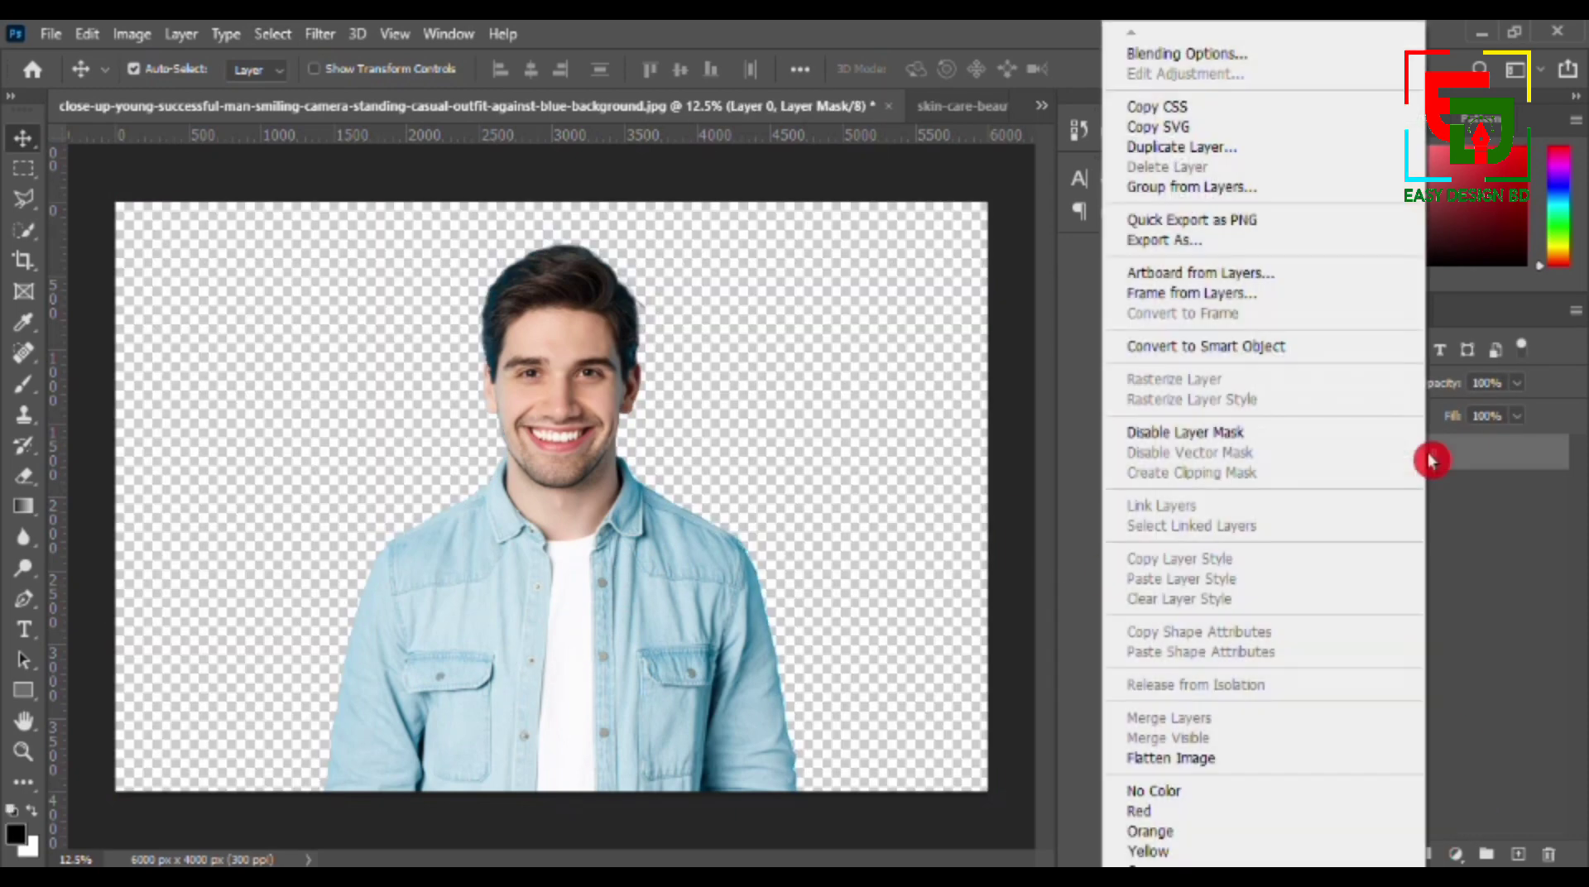
pyautogui.click(1223, 346)
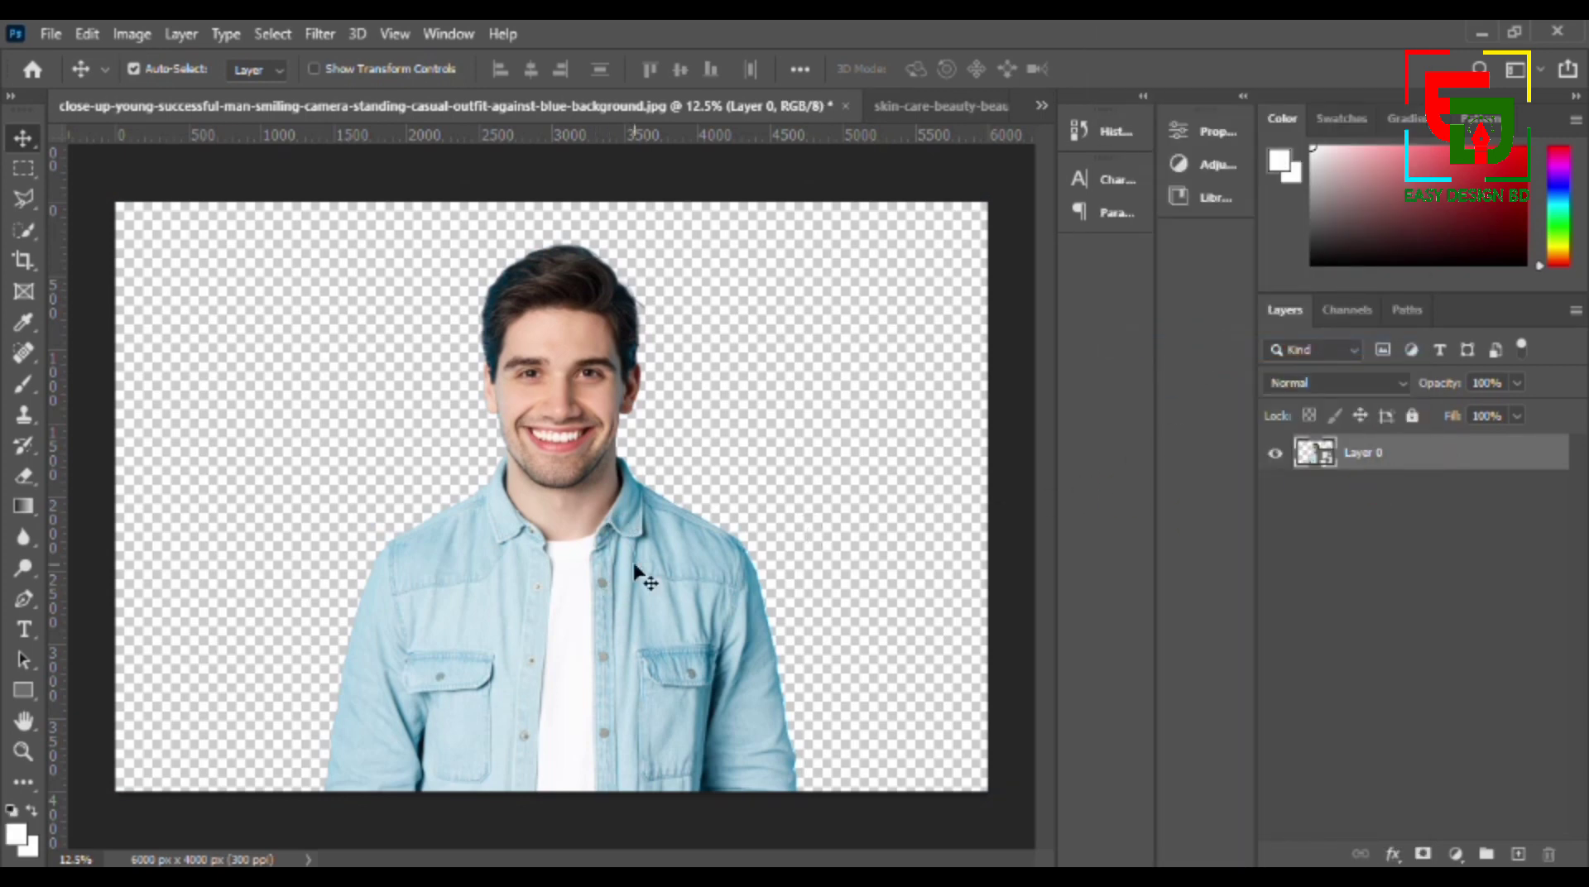
pyautogui.click(1041, 119)
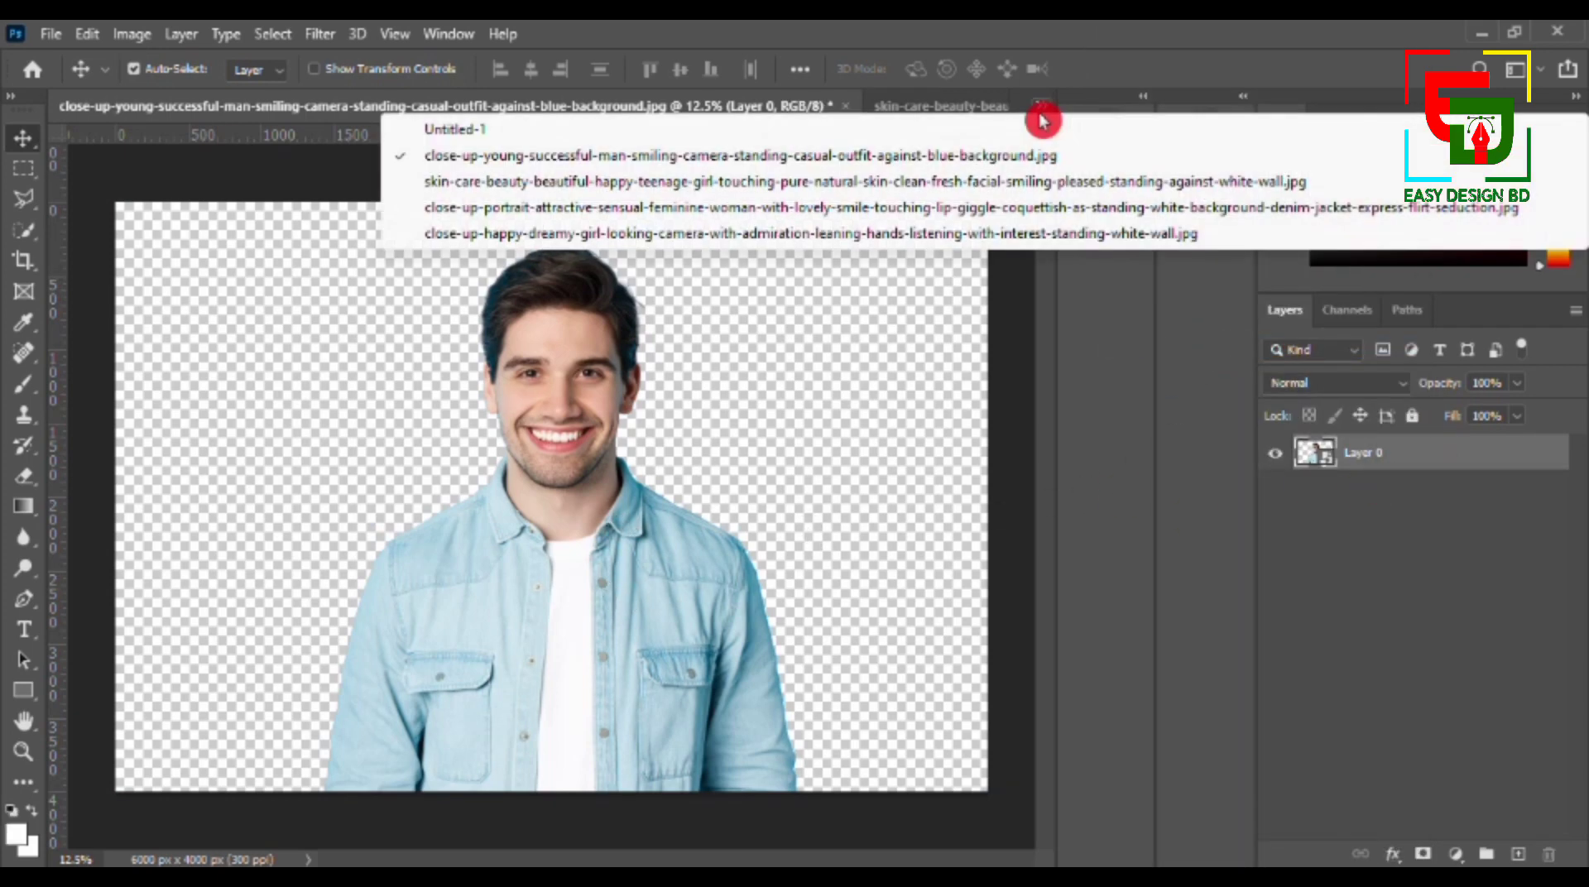
pyautogui.click(905, 366)
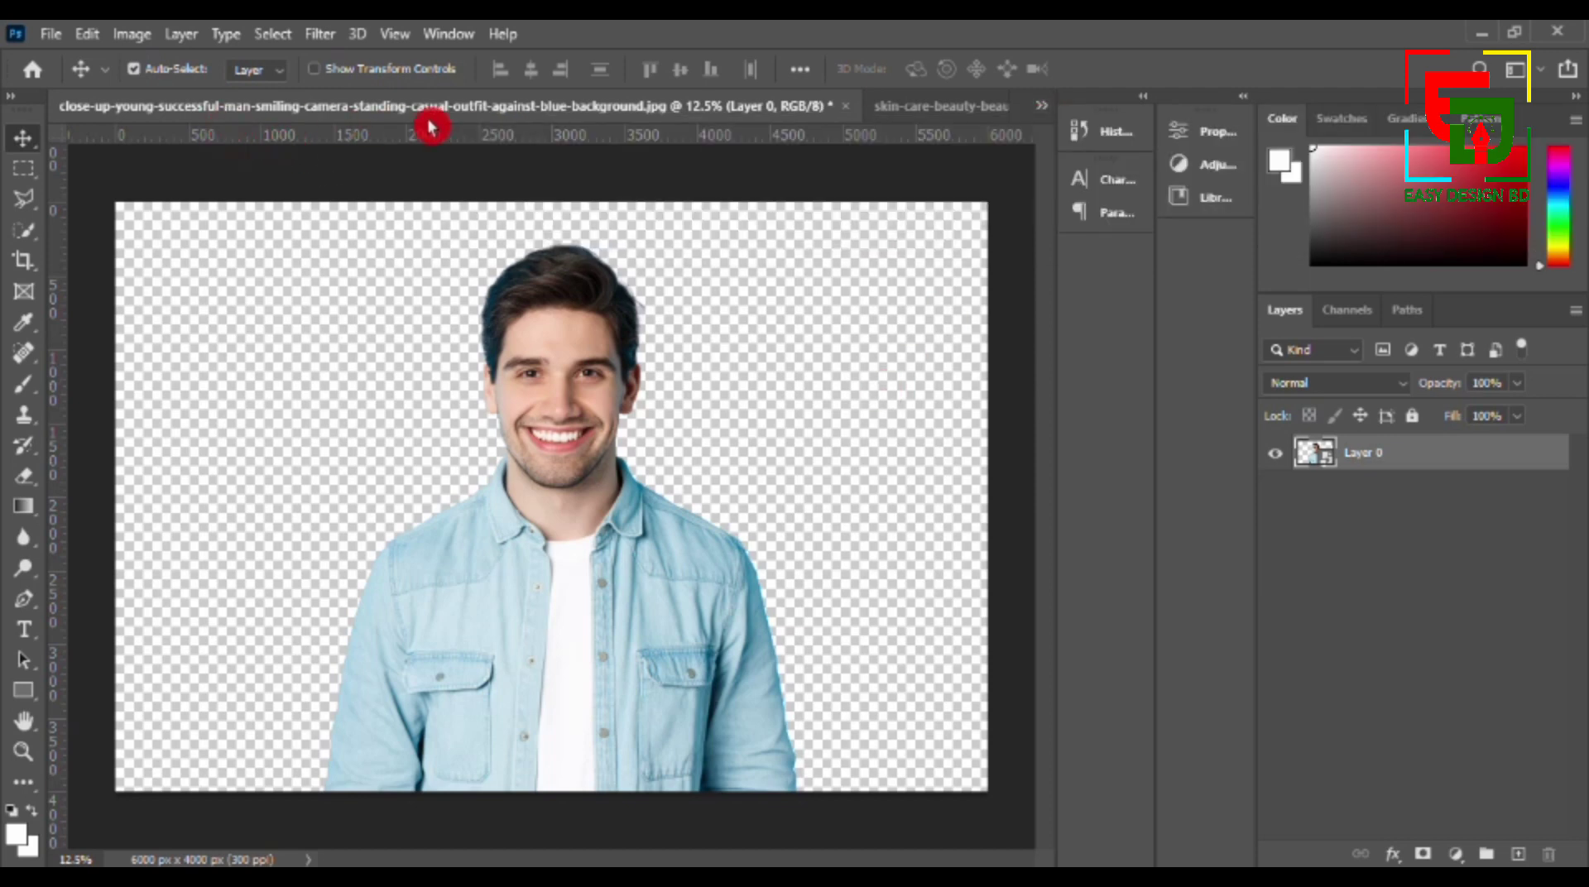
pyautogui.moveTo(580, 585); pyautogui.dragTo(557, 137)
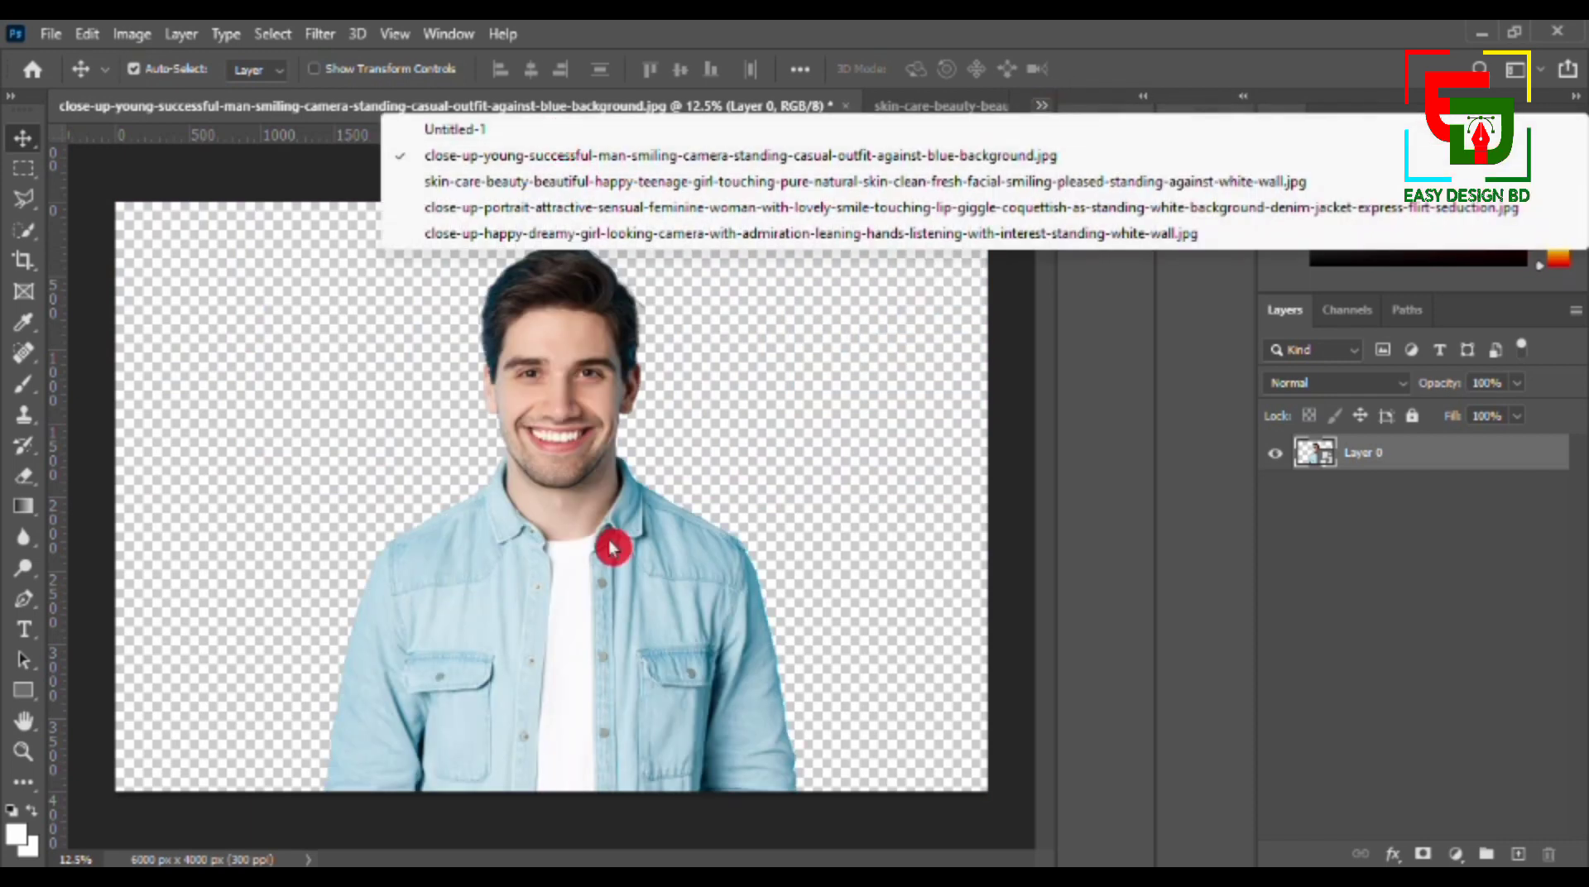
pyautogui.click(615, 553)
# - Bring the cut-out man into the Untitled-1 document as a new layer
pyautogui.moveTo(619, 568); pyautogui.dragTo(1041, 168)
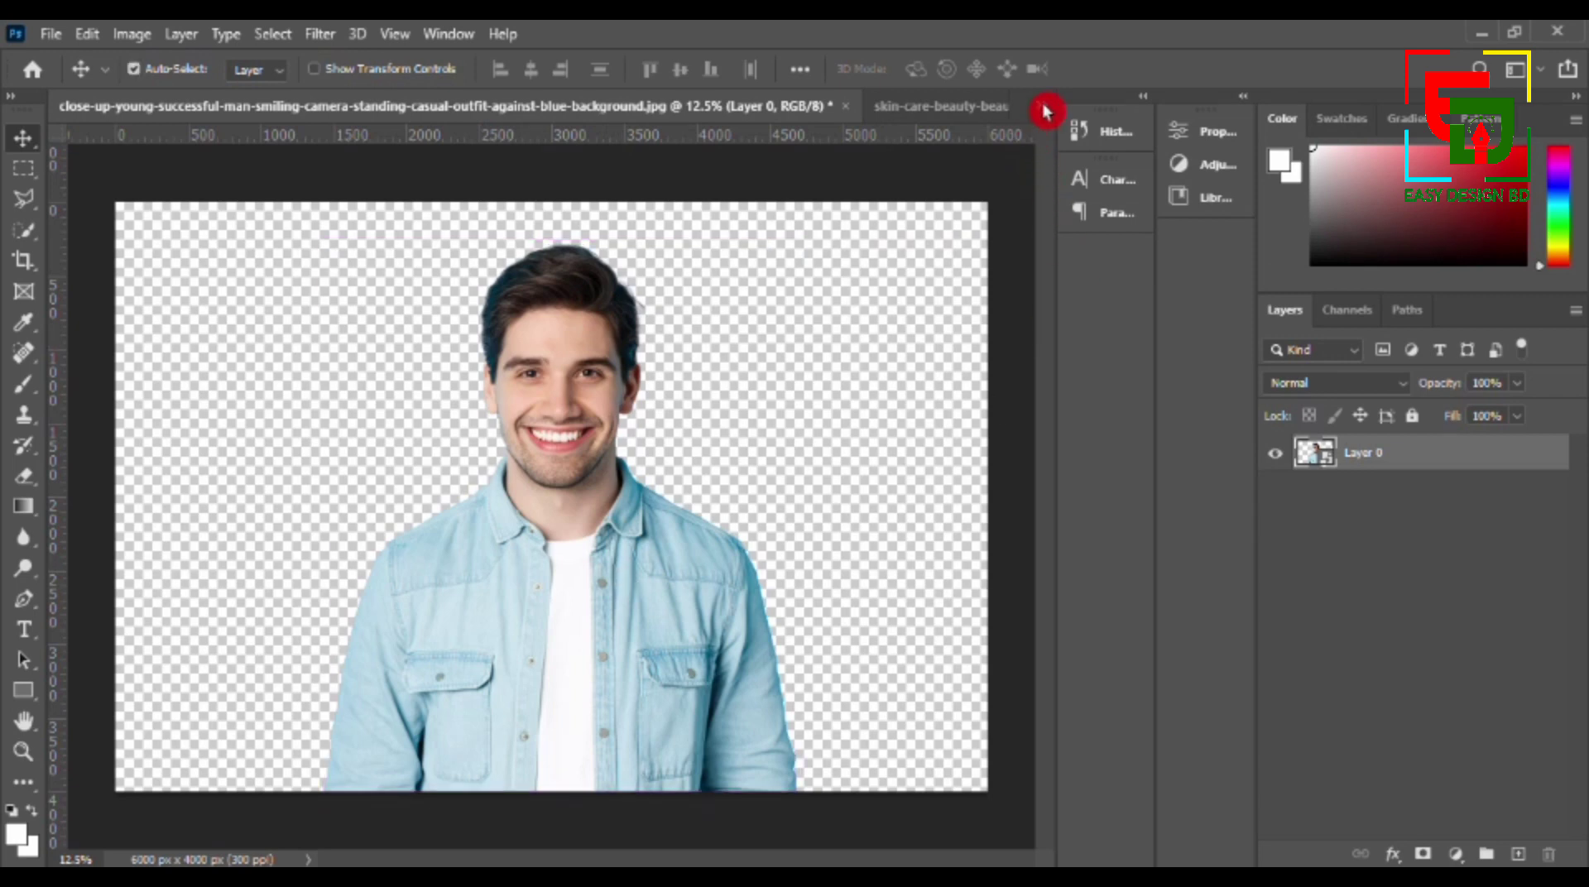
pyautogui.moveTo(1045, 111); pyautogui.dragTo(569, 442)
pyautogui.moveTo(743, 530); pyautogui.dragTo(580, 523)
# - Scale the man down with Free Transform and place him over the blue bar, aligned with its bottom edge
pyautogui.hotkey('ctrl', 't')
pyautogui.moveTo(88, 181); pyautogui.dragTo(429, 575)
pyautogui.moveTo(672, 706); pyautogui.dragTo(353, 400)
pyautogui.moveTo(109, 268); pyautogui.dragTo(403, 611)
pyautogui.moveTo(571, 737); pyautogui.dragTo(387, 565)
pyautogui.moveTo(217, 439); pyautogui.dragTo(335, 573)
pyautogui.moveTo(478, 730); pyautogui.dragTo(420, 593)
pyautogui.click(1118, 69)
pyautogui.rightClick(1373, 460)
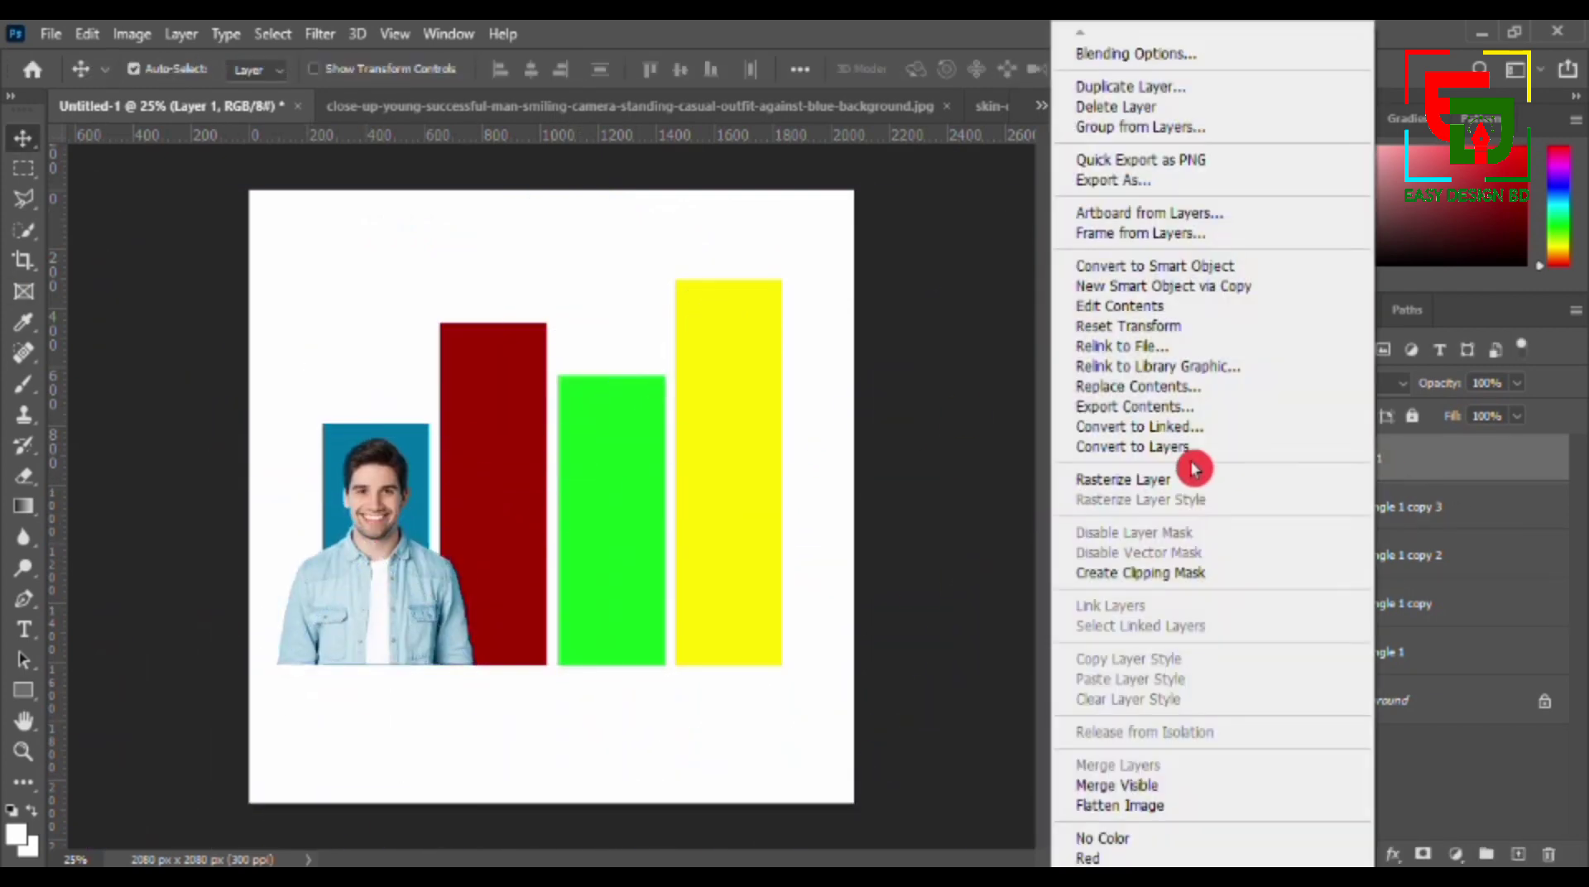
pyautogui.click(1169, 574)
pyautogui.hotkey('ctrl', 'z')
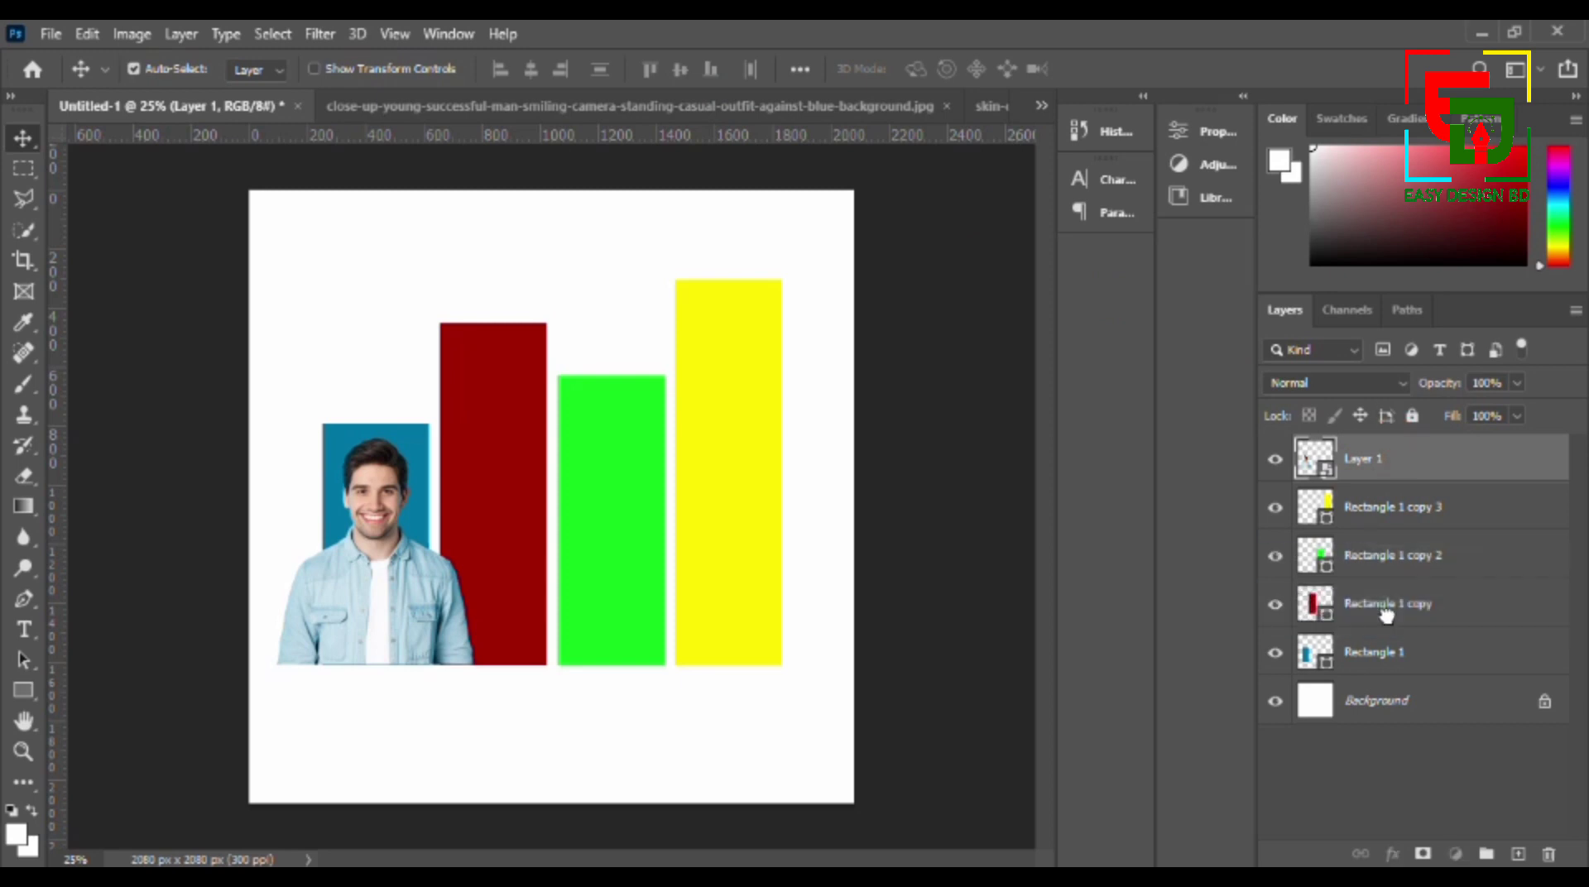
# - Move the man's layer directly above Rectangle 1 and clip it to the blue bar with a clipping mask
pyautogui.moveTo(1387, 614); pyautogui.dragTo(1378, 630)
pyautogui.rightClick(1374, 604)
pyautogui.click(1188, 568)
# - Scale the clipped man to about 26% and position him centred in the blue bar with his head near its top
pyautogui.hotkey('ctrl', 't')
pyautogui.moveTo(273, 433); pyautogui.dragTo(257, 410)
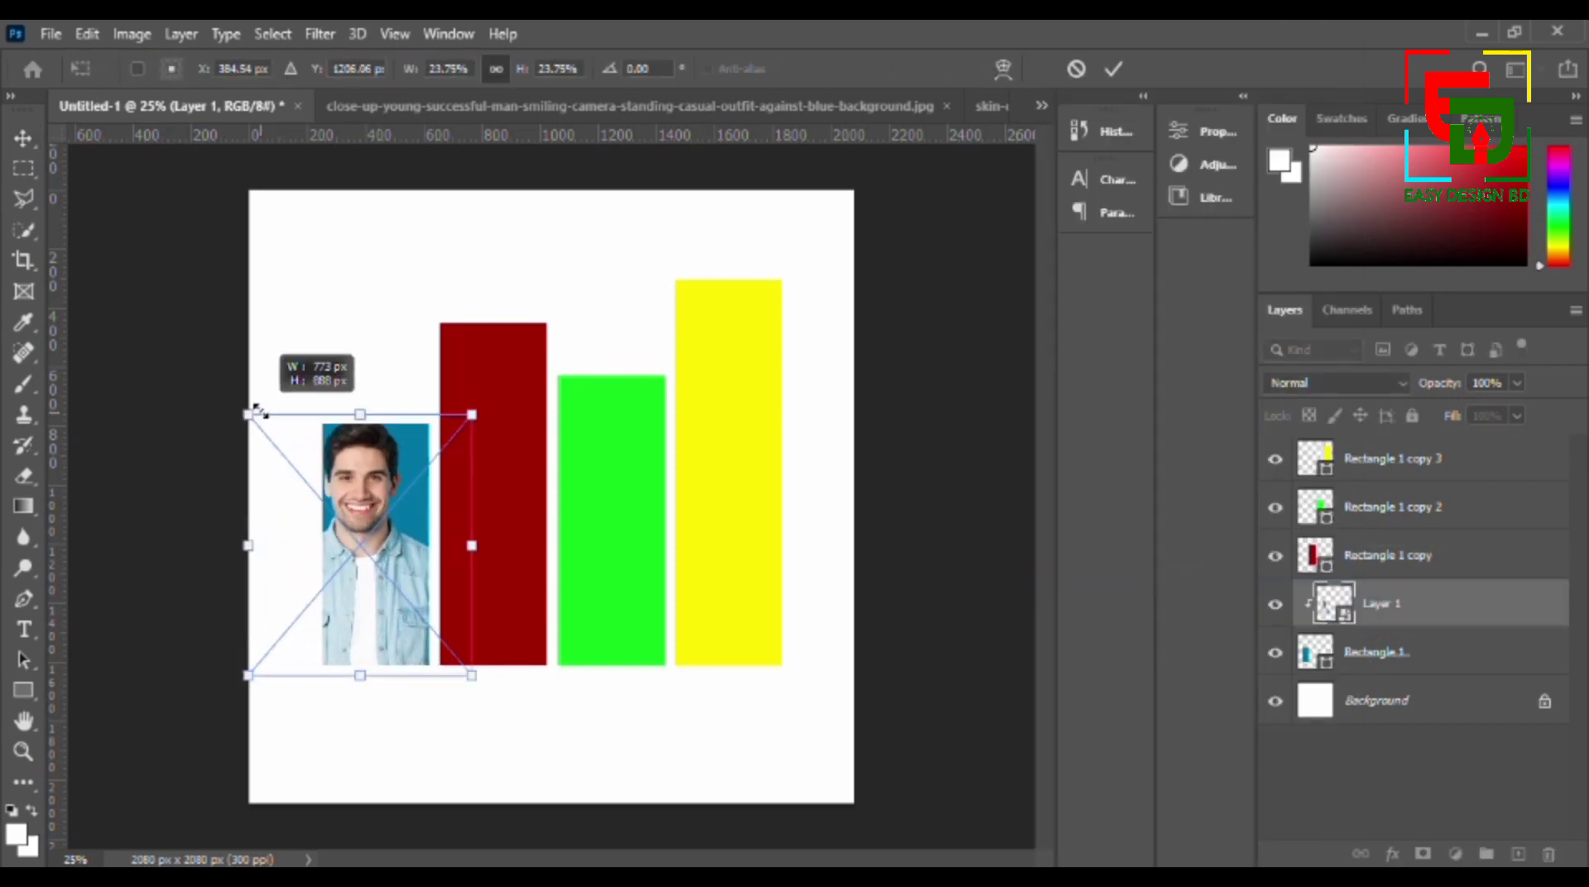
pyautogui.moveTo(391, 528); pyautogui.dragTo(405, 545)
pyautogui.moveTo(263, 433); pyautogui.dragTo(255, 426)
pyautogui.moveTo(355, 504); pyautogui.dragTo(360, 533)
pyautogui.moveTo(259, 452); pyautogui.dragTo(245, 439)
pyautogui.moveTo(367, 503); pyautogui.dragTo(374, 488)
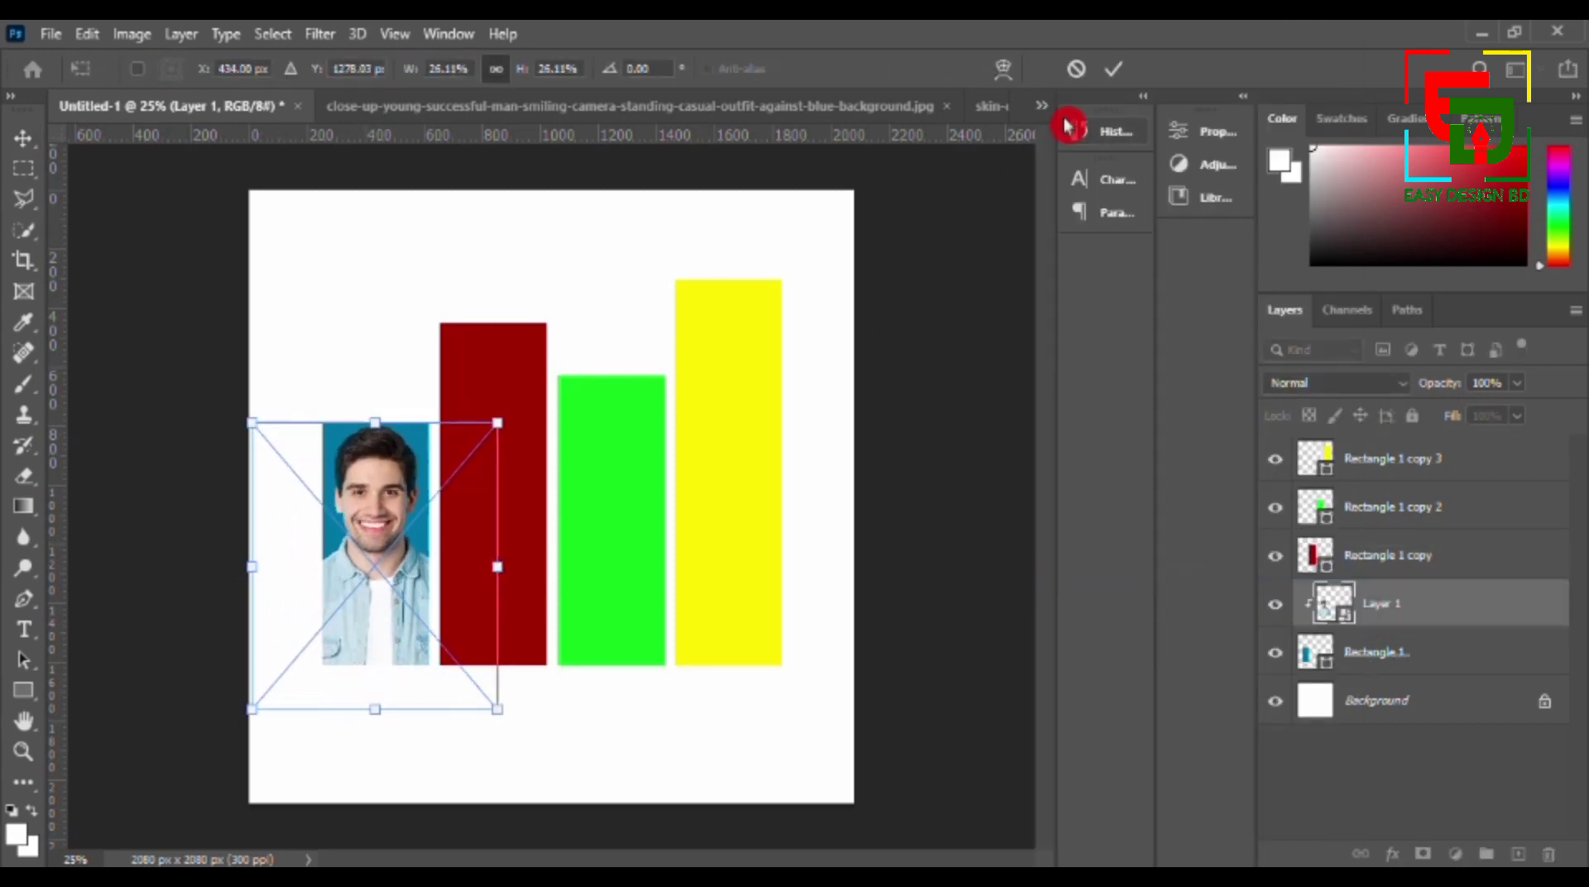
pyautogui.press('Return')
# - Switch to the photo of the woman touching her face with both hands and select her with Select Subject
pyautogui.click(852, 111)
pyautogui.click(947, 108)
pyautogui.click(787, 359)
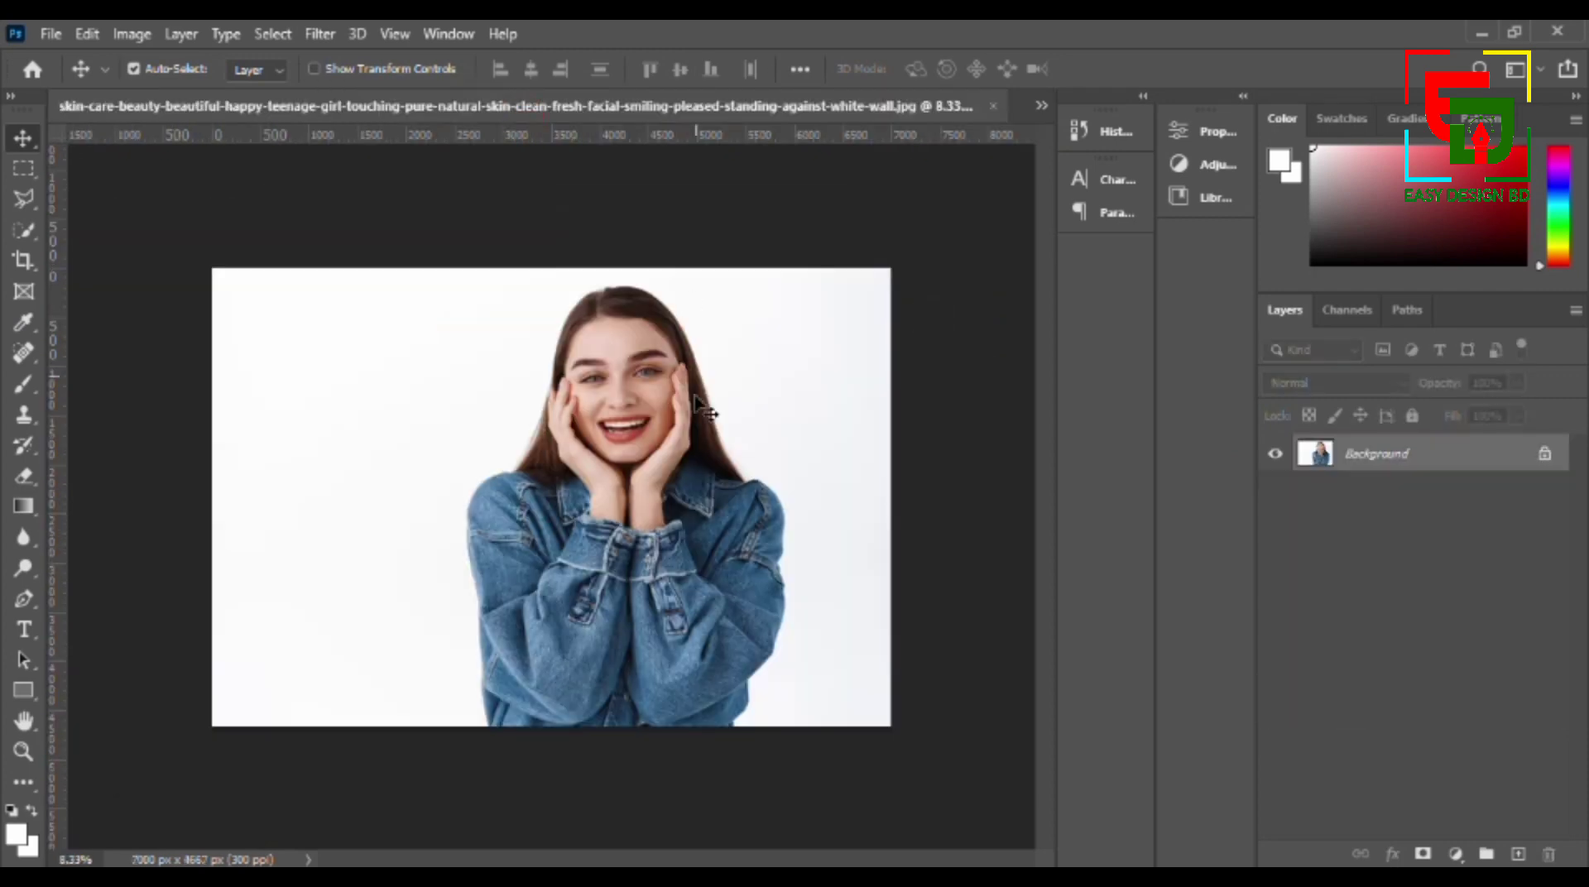
pyautogui.click(272, 34)
pyautogui.click(284, 309)
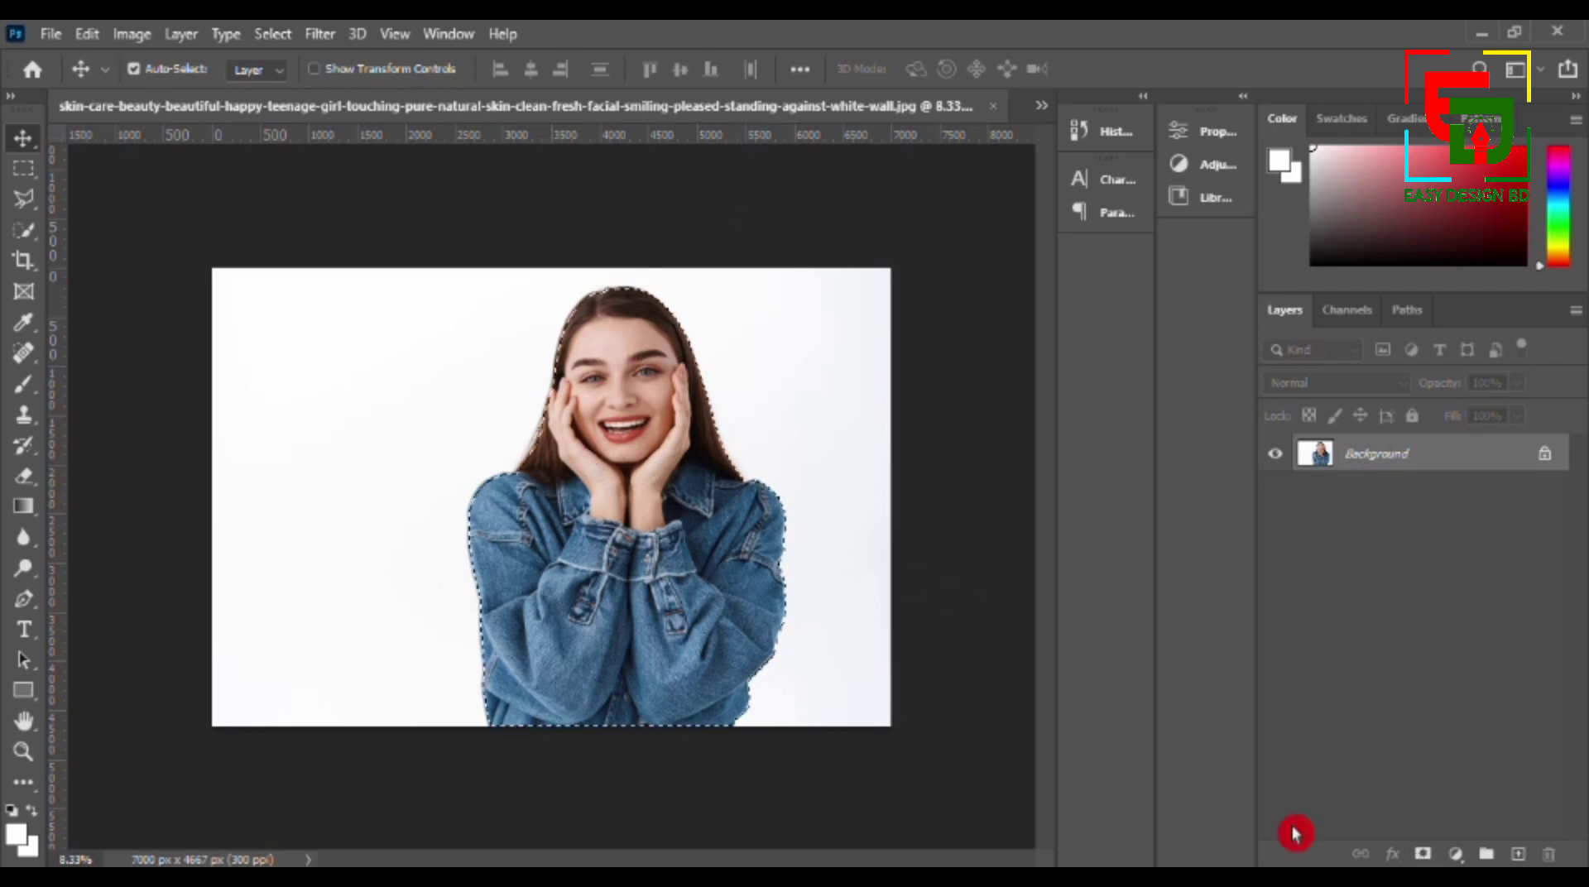
# - Hide the white background with a layer mask and convert the woman's layer to a smart object
pyautogui.click(1423, 853)
pyautogui.rightClick(1424, 455)
pyautogui.click(1249, 362)
pyautogui.hotkey('ctrl', 'c')
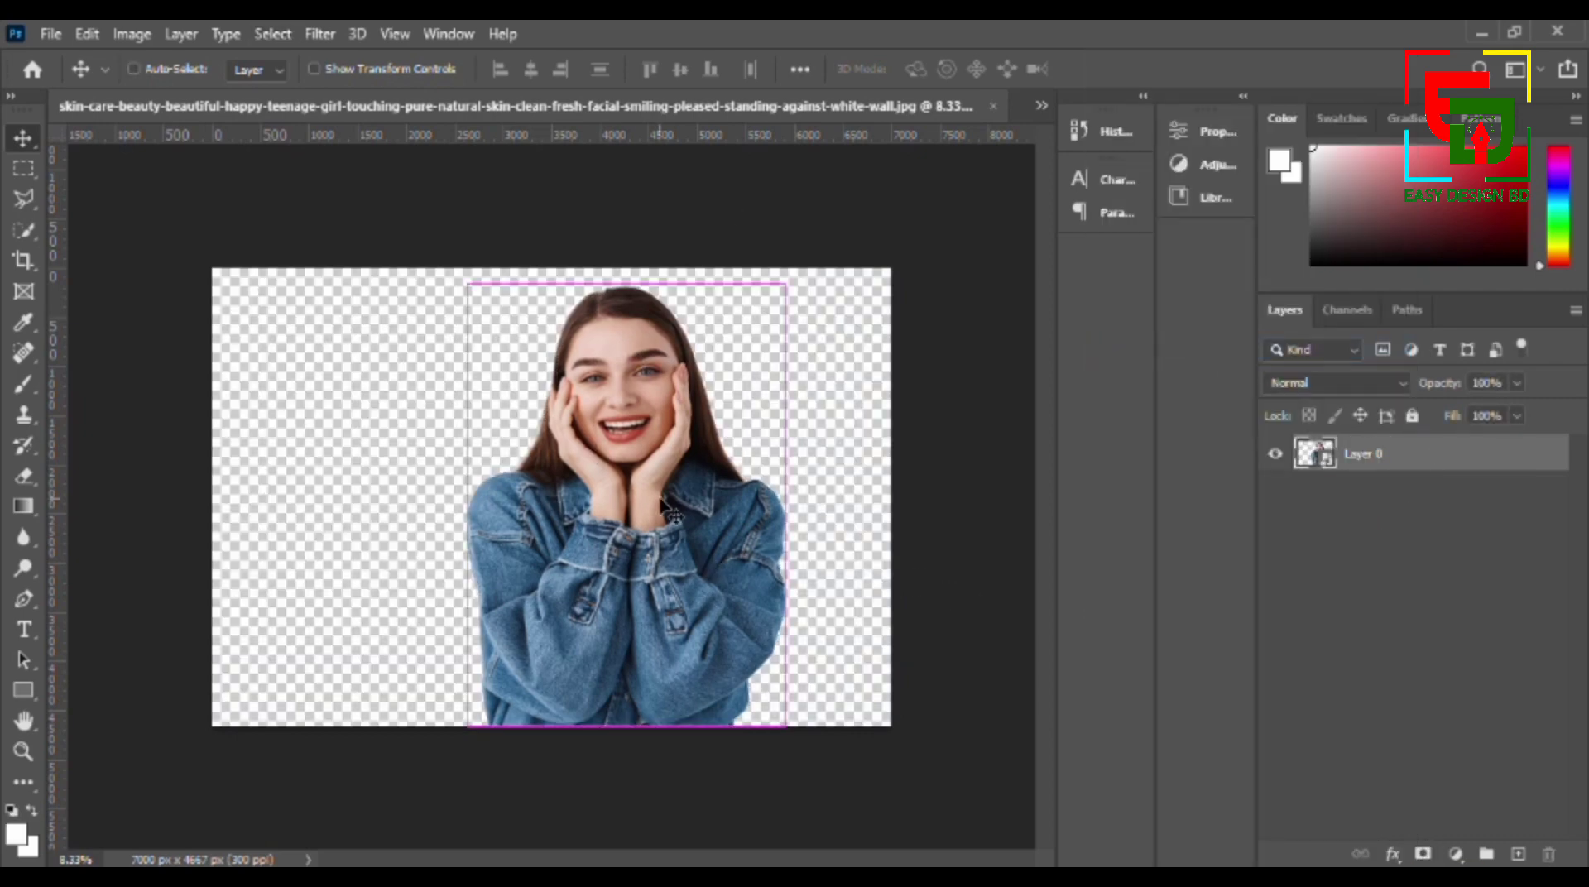
# - Paste the cut-out woman into the Untitled-1 poster and move her layer directly above Rectangle 1 copy
pyautogui.click(1042, 106)
pyautogui.click(952, 130)
pyautogui.hotkey('ctrl', 'v')
pyautogui.moveTo(1365, 606); pyautogui.dragTo(1383, 539)
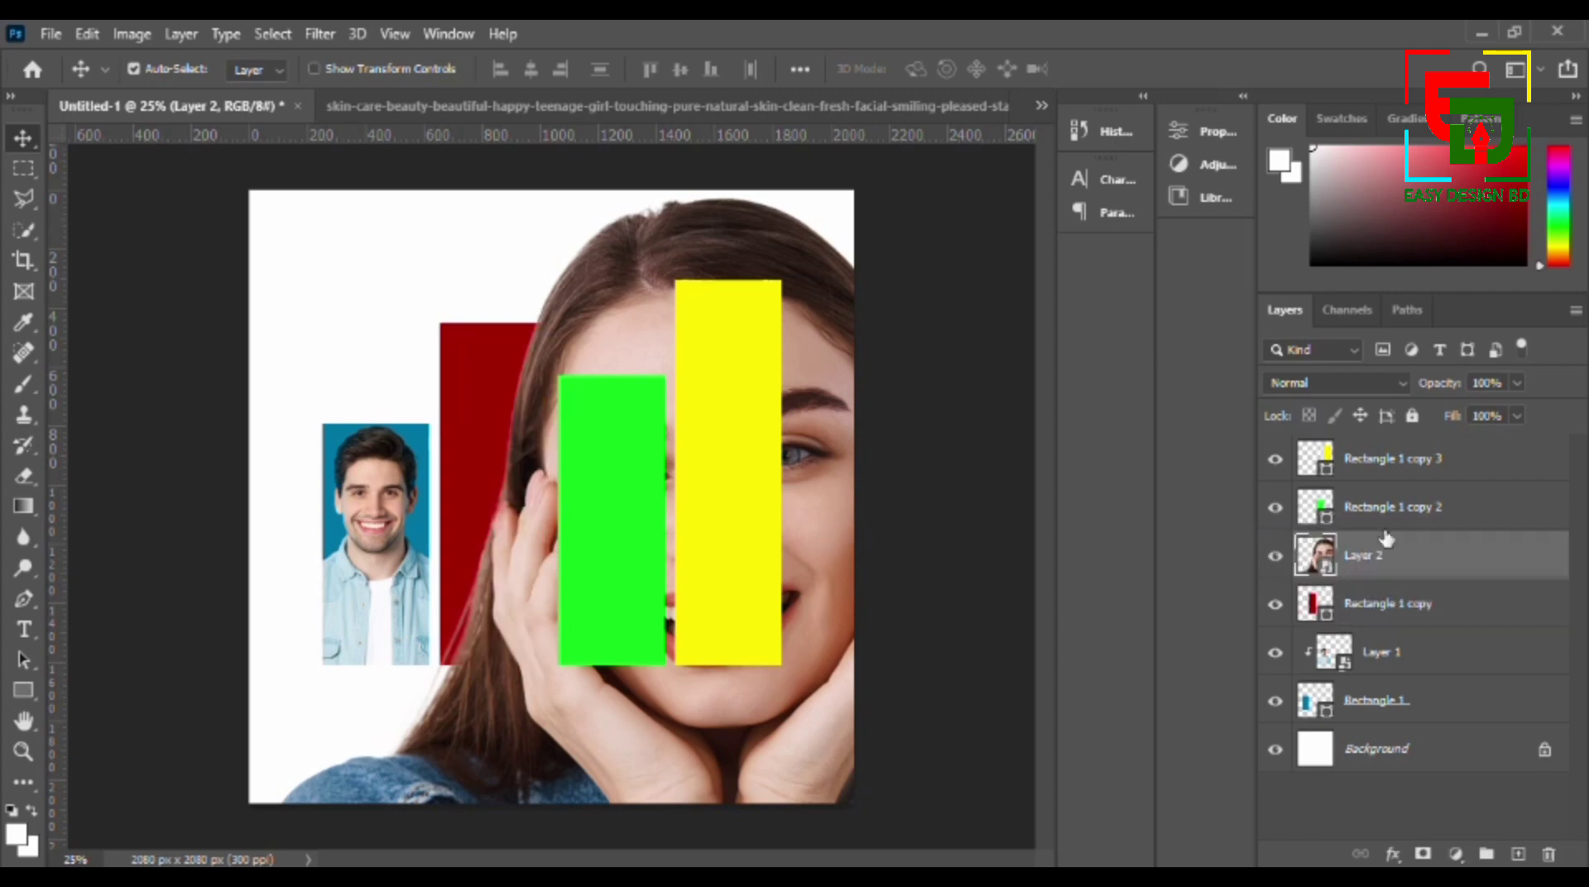
# - Scale the pasted woman to about 22% and position her over the red bar, with her lower edge near the bar's base
pyautogui.moveTo(787, 615); pyautogui.dragTo(691, 675)
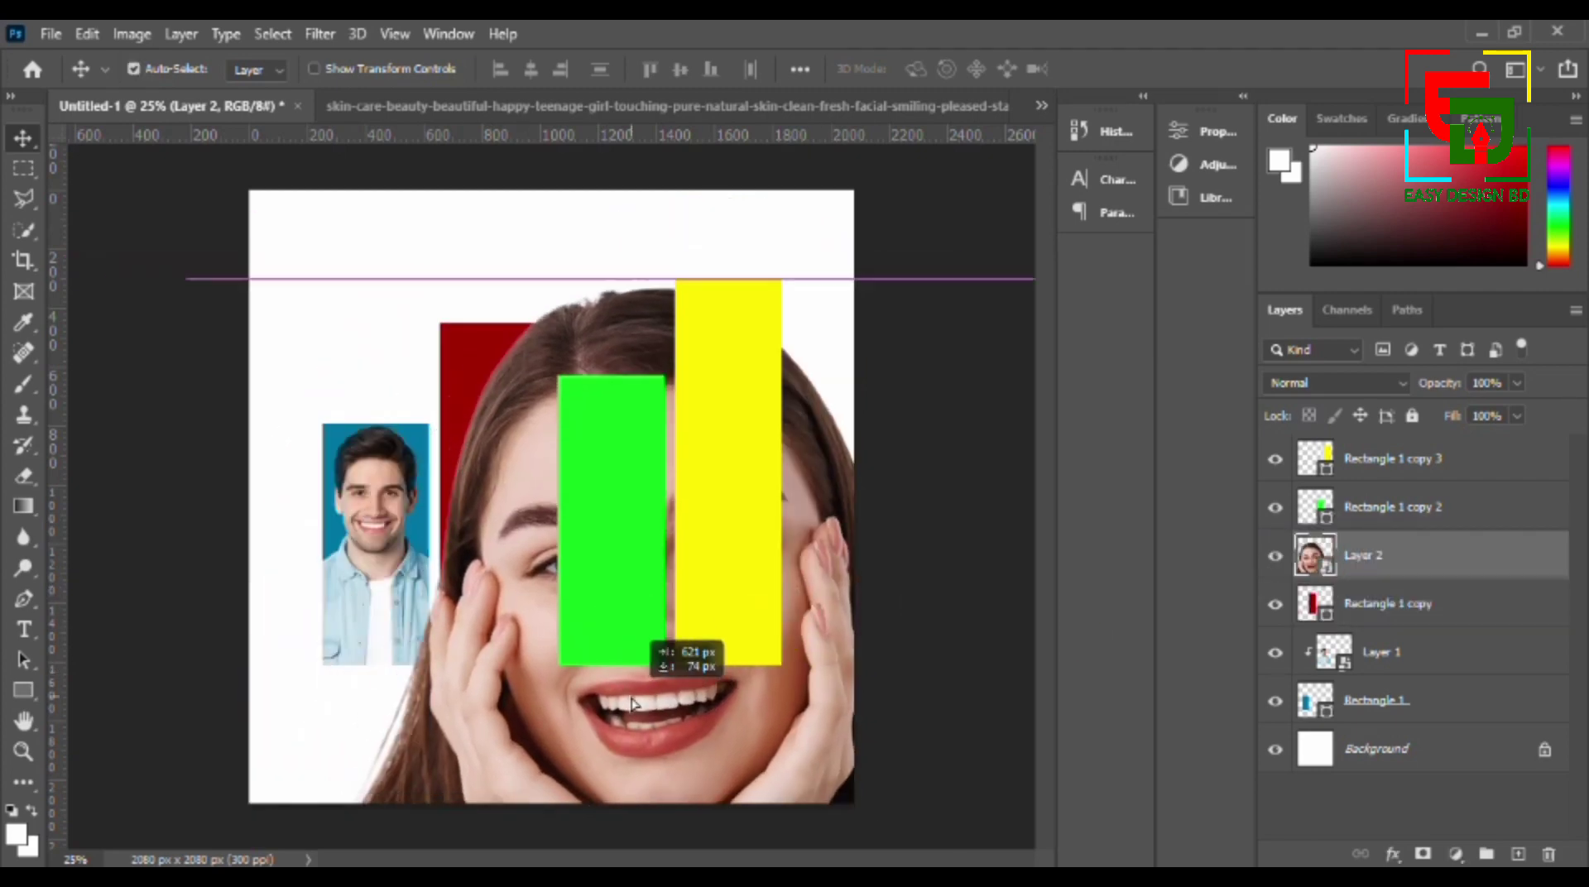
pyautogui.hotkey('ctrl', 't')
pyautogui.moveTo(184, 283); pyautogui.dragTo(455, 680)
pyautogui.moveTo(630, 788); pyautogui.dragTo(454, 460)
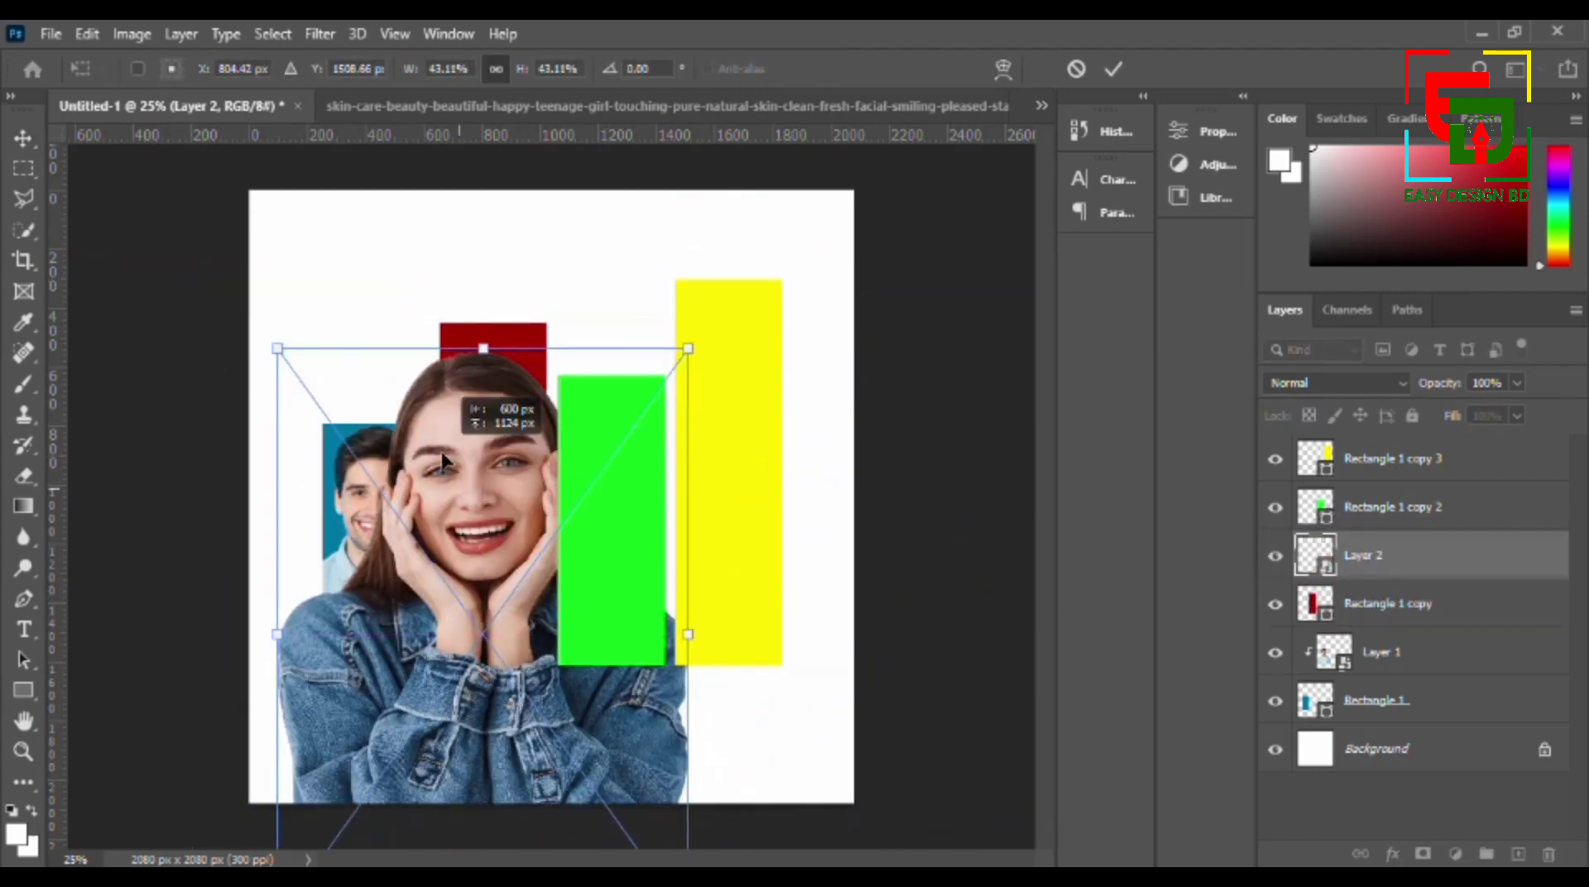
pyautogui.moveTo(282, 349); pyautogui.dragTo(422, 543)
pyautogui.moveTo(569, 726); pyautogui.dragTo(521, 542)
pyautogui.moveTo(375, 358); pyautogui.dragTo(431, 433)
pyautogui.moveTo(485, 602); pyautogui.dragTo(451, 544)
pyautogui.click(1113, 69)
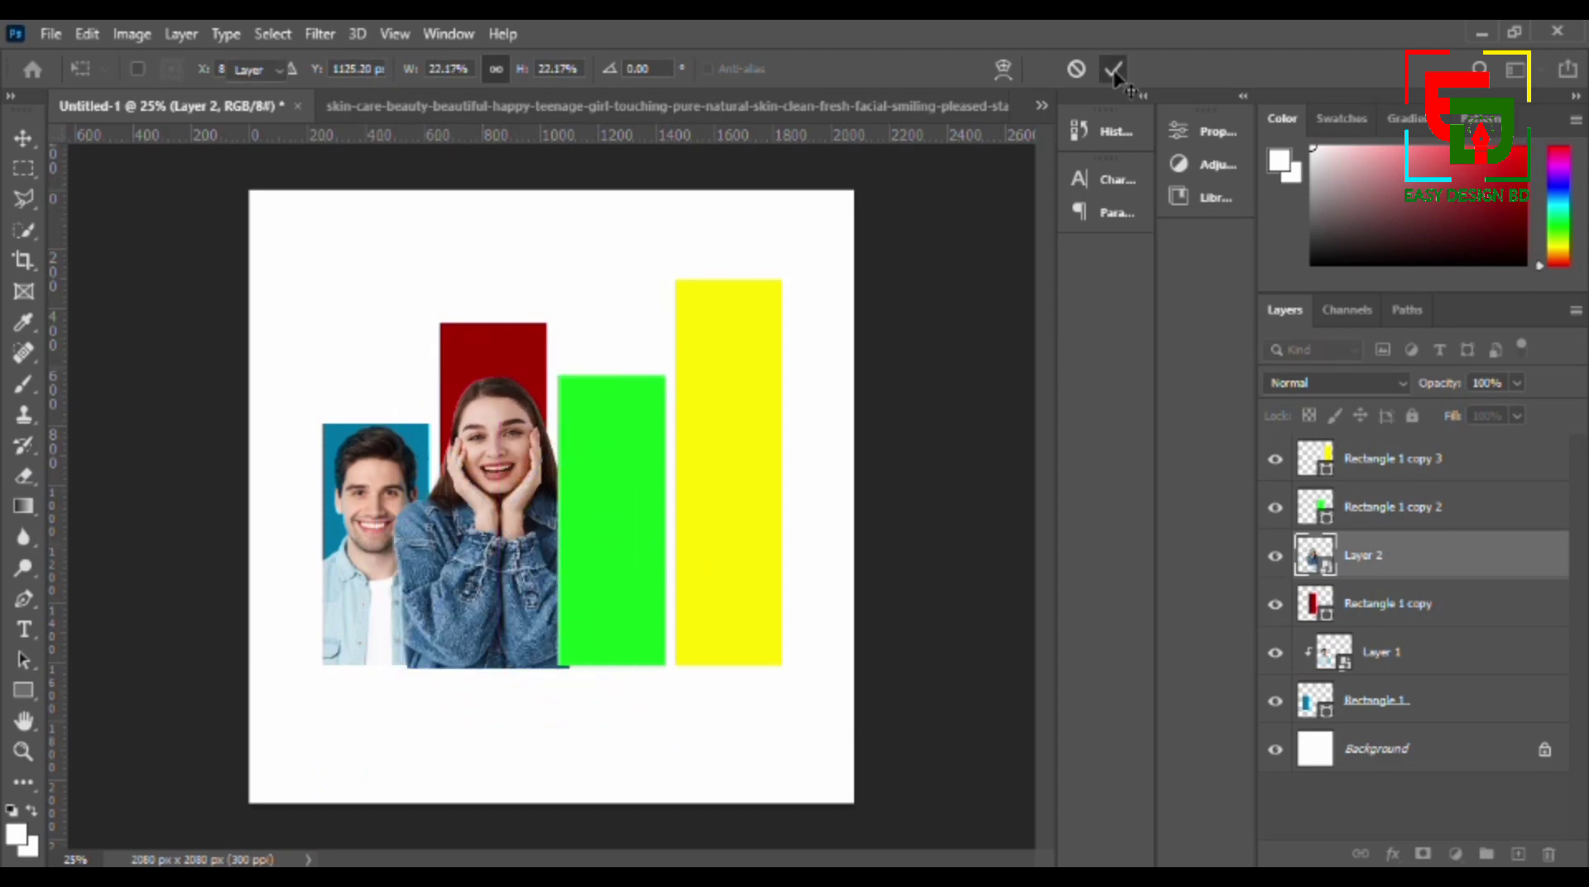
# - Clip the woman to the red bar with a clipping mask and close her source photo
pyautogui.rightClick(1366, 554)
pyautogui.click(1191, 539)
pyautogui.click(967, 112)
pyautogui.click(992, 105)
pyautogui.click(767, 410)
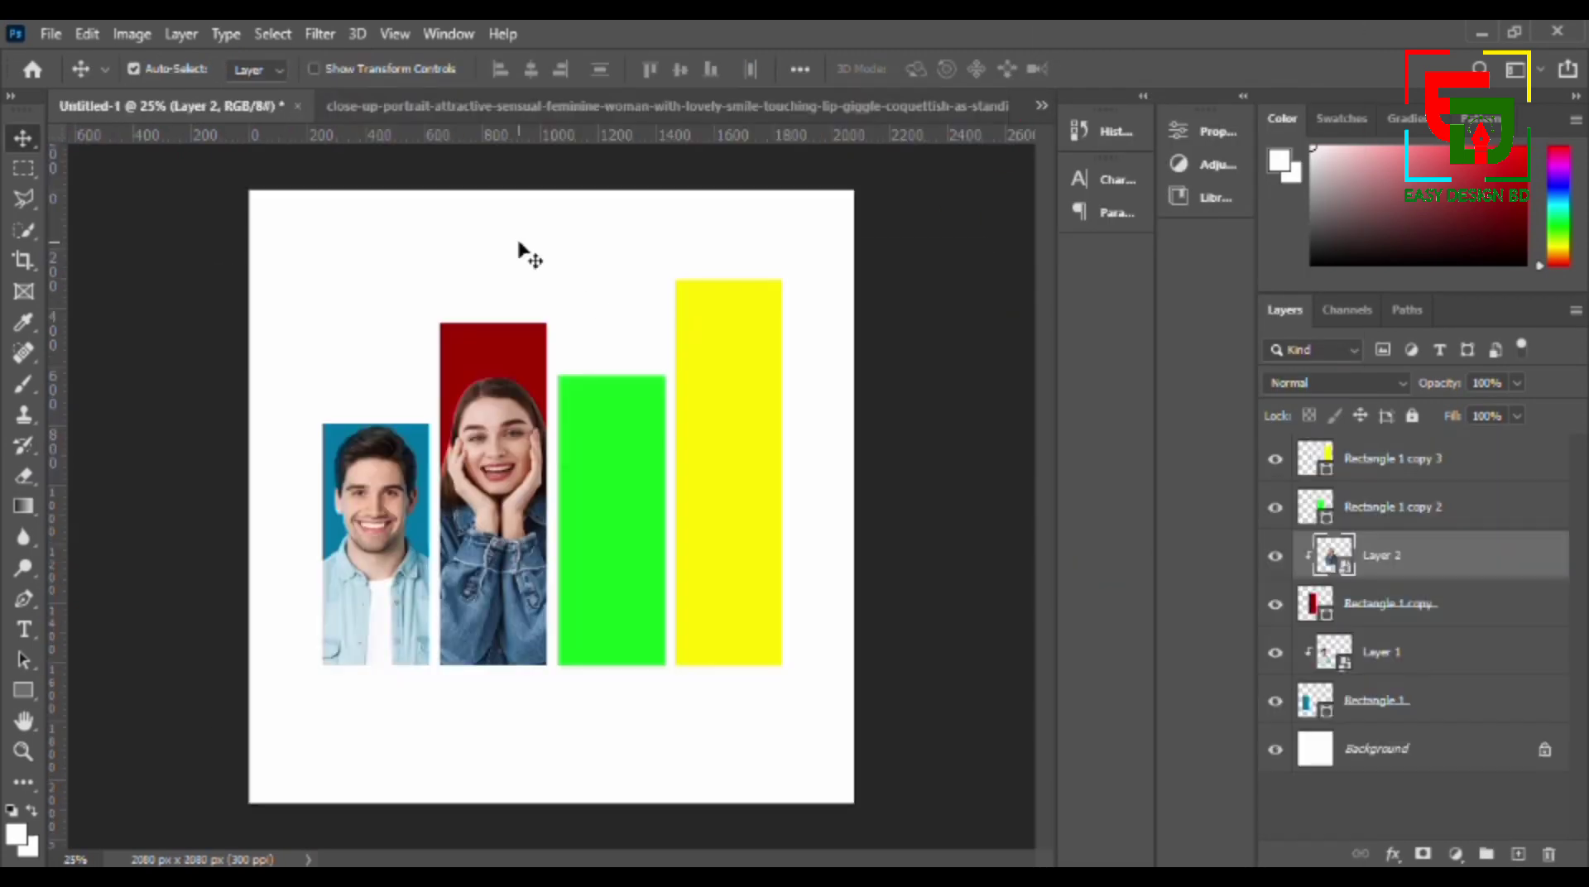
# - Look through the other open portrait photos and return to the Untitled-1 poster
pyautogui.click(745, 108)
pyautogui.click(1041, 105)
pyautogui.click(707, 184)
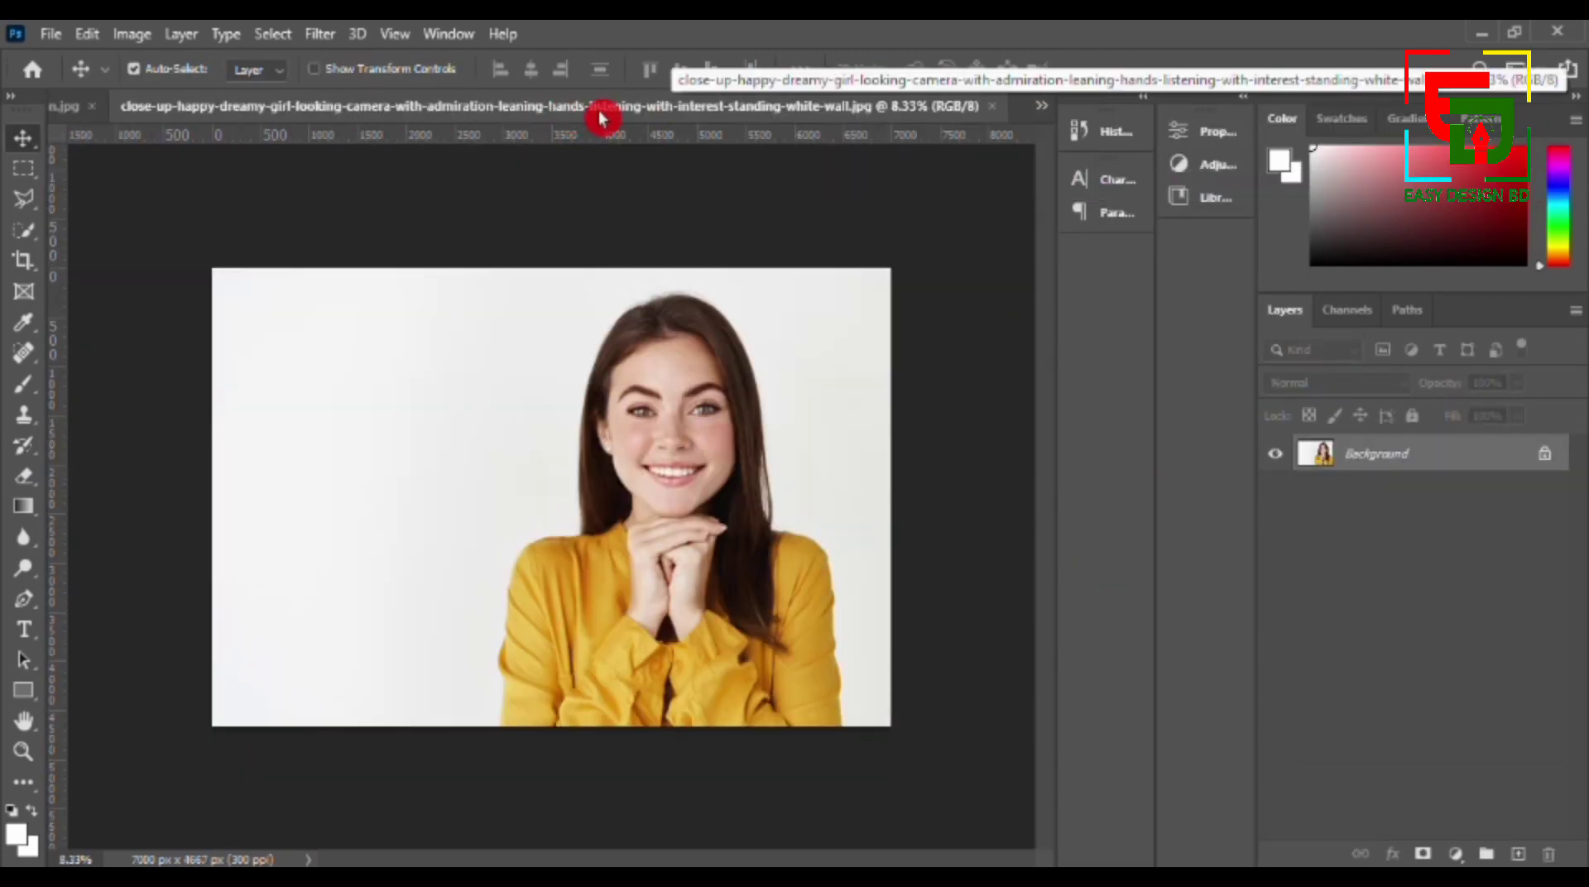
pyautogui.click(1042, 106)
pyautogui.click(910, 153)
pyautogui.click(1042, 106)
pyautogui.click(952, 130)
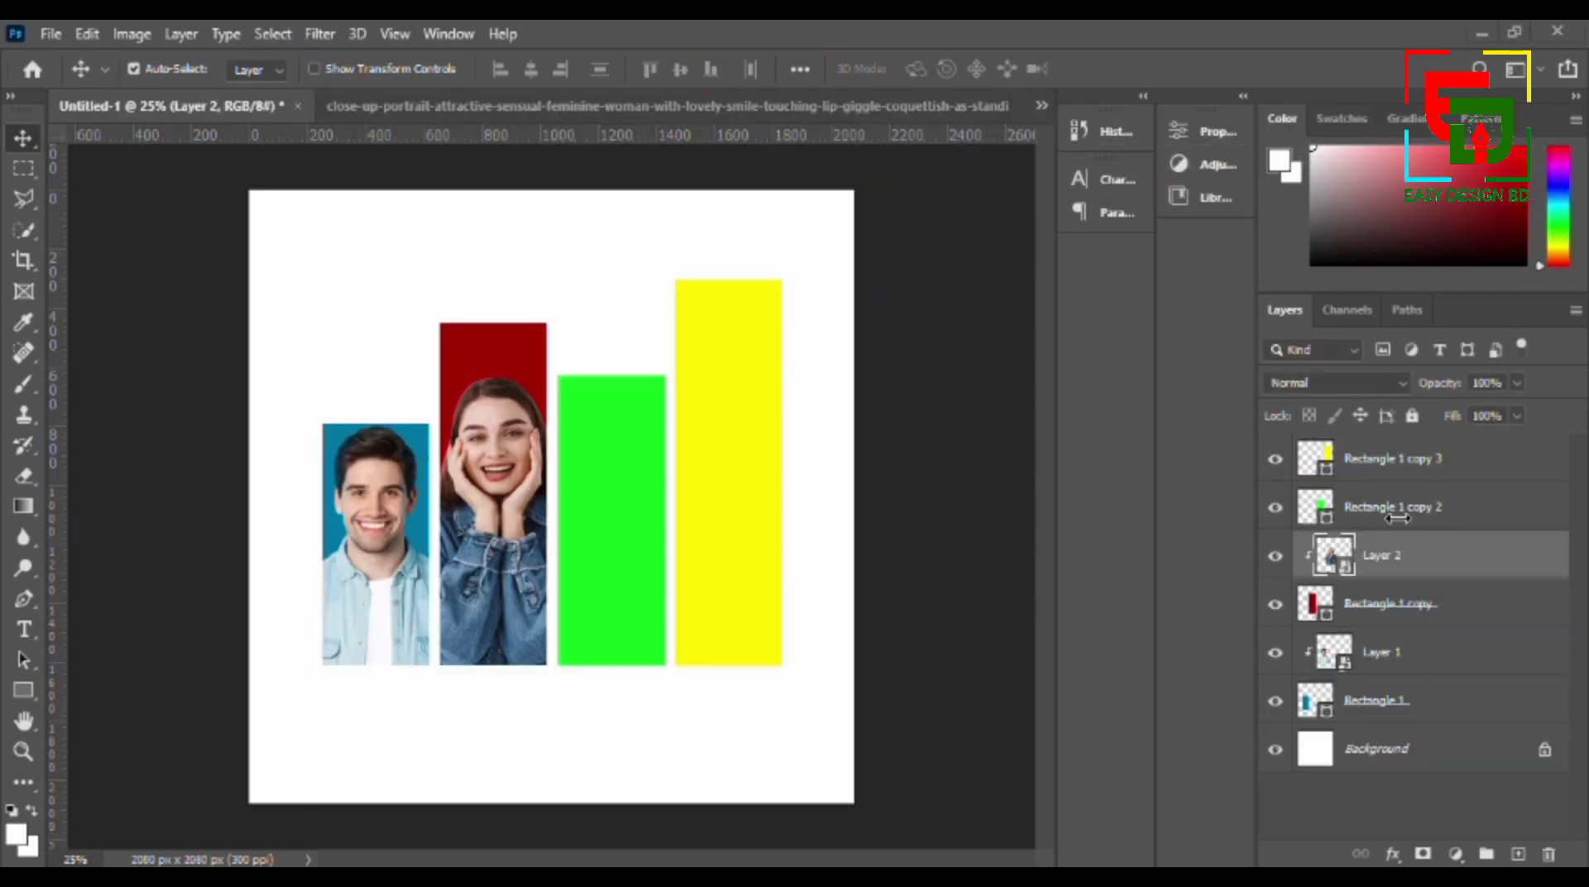
# - Select the green bar's layer, switch to the photo of the man in the maroon sweater and select him with Select Subject
pyautogui.click(1393, 505)
pyautogui.click(958, 113)
pyautogui.click(1041, 106)
pyautogui.click(745, 206)
pyautogui.click(272, 33)
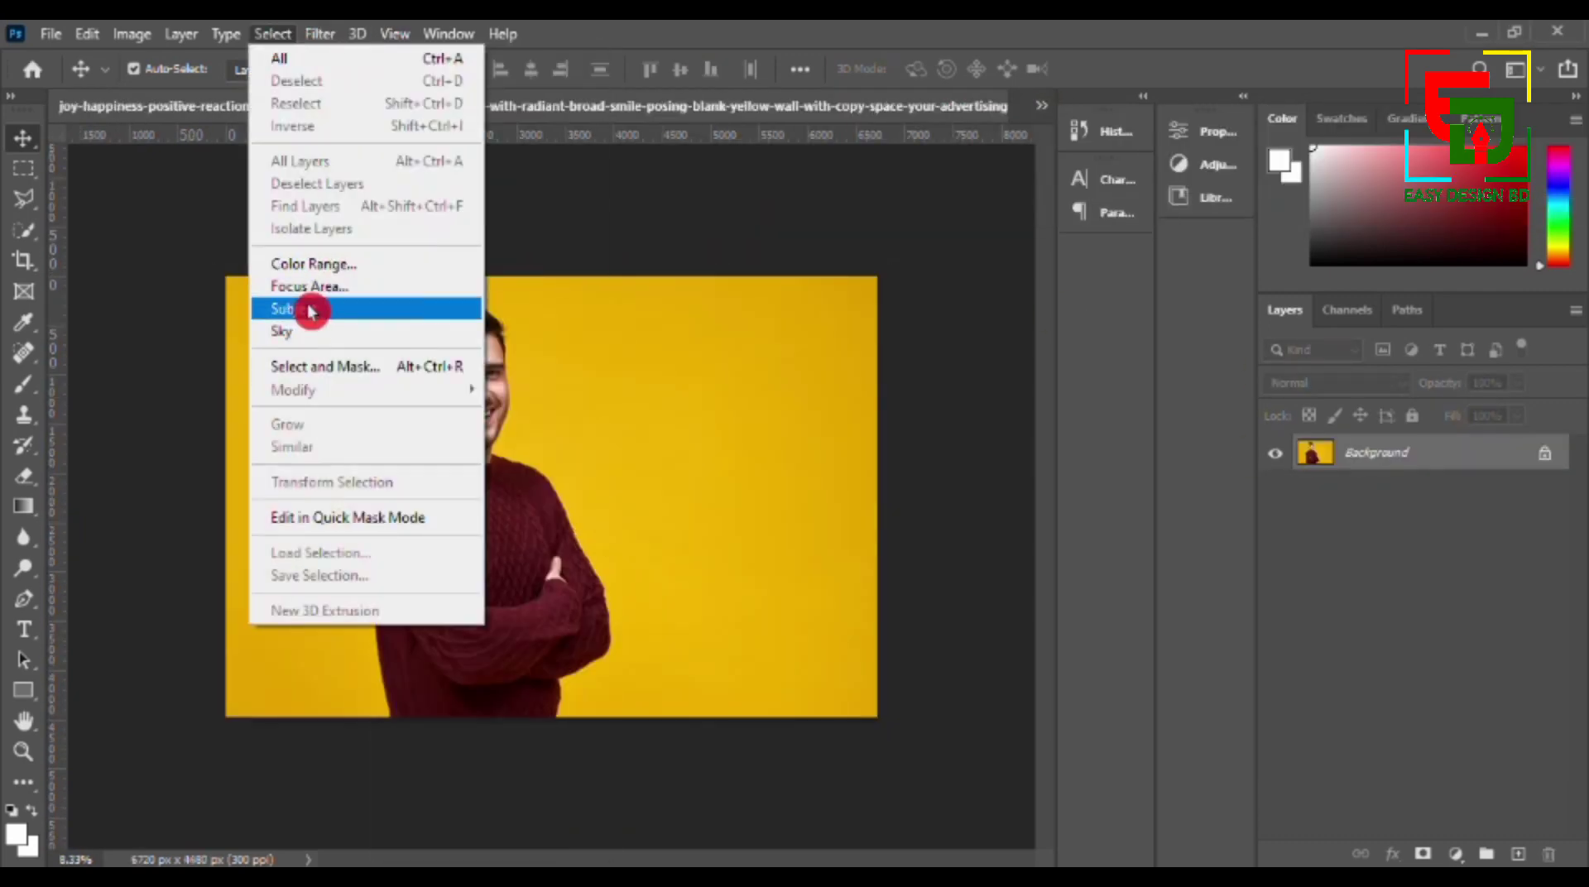
pyautogui.click(305, 309)
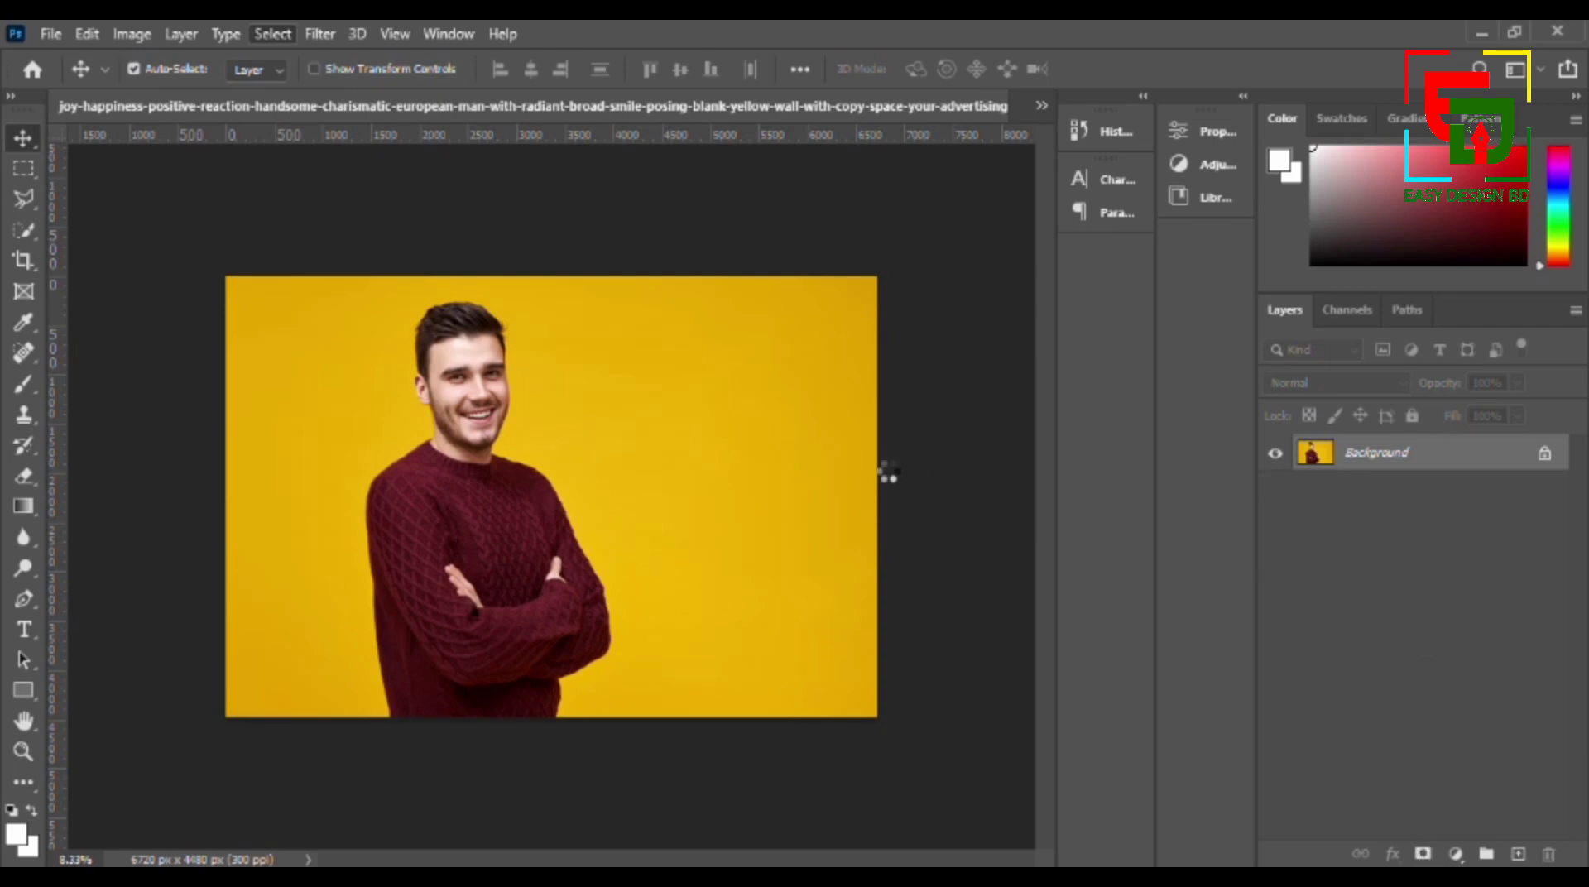
# - Hide the yellow background with a layer mask and convert the man's layer to a smart object
pyautogui.click(1424, 855)
pyautogui.rightClick(1410, 457)
pyautogui.click(1192, 323)
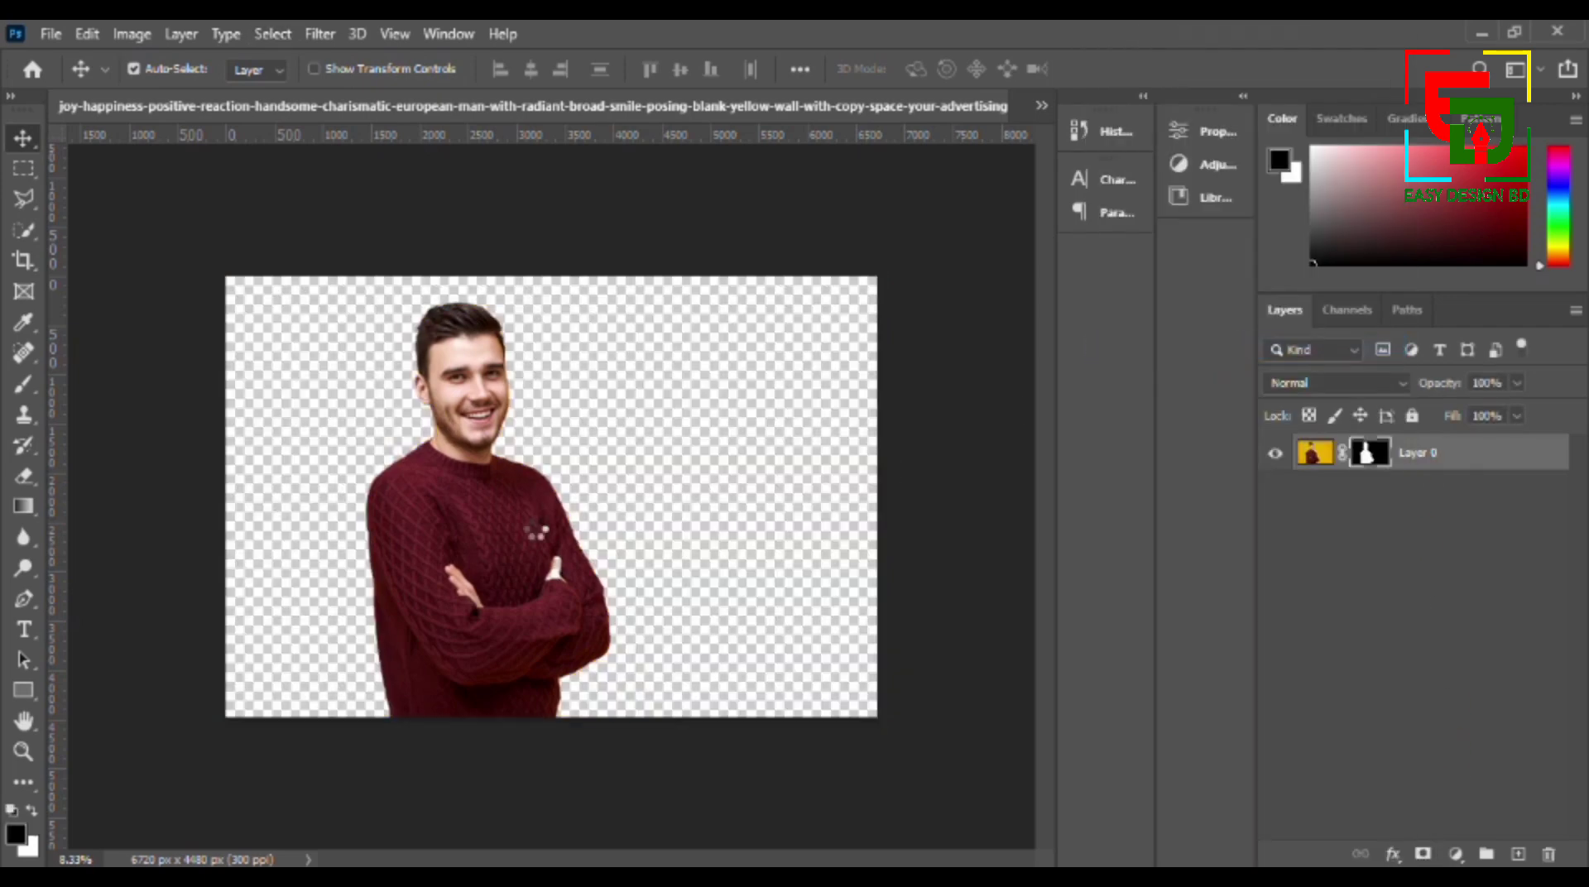
# - Bring the man in the maroon sweater into the poster and scale him to about 31%, with his head in the green bar
pyautogui.click(1042, 106)
pyautogui.moveTo(630, 160); pyautogui.dragTo(568, 518)
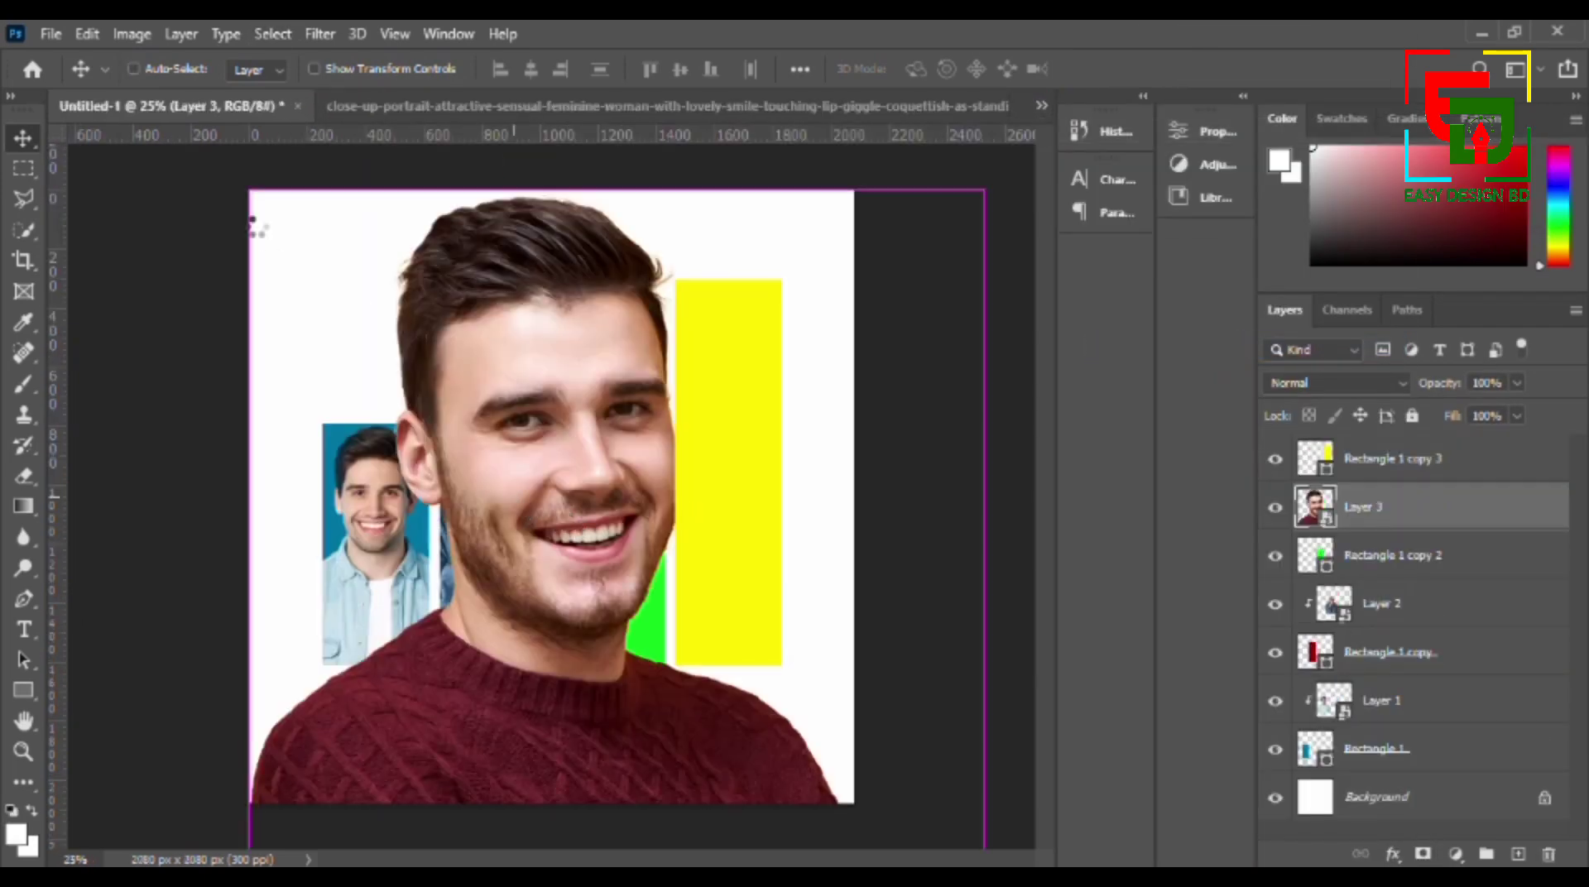
pyautogui.hotkey('ctrl', 't')
pyautogui.moveTo(251, 189); pyautogui.dragTo(504, 621)
pyautogui.moveTo(571, 687); pyautogui.dragTo(460, 442)
pyautogui.moveTo(380, 371); pyautogui.dragTo(480, 396)
pyautogui.moveTo(563, 561); pyautogui.dragTo(596, 639)
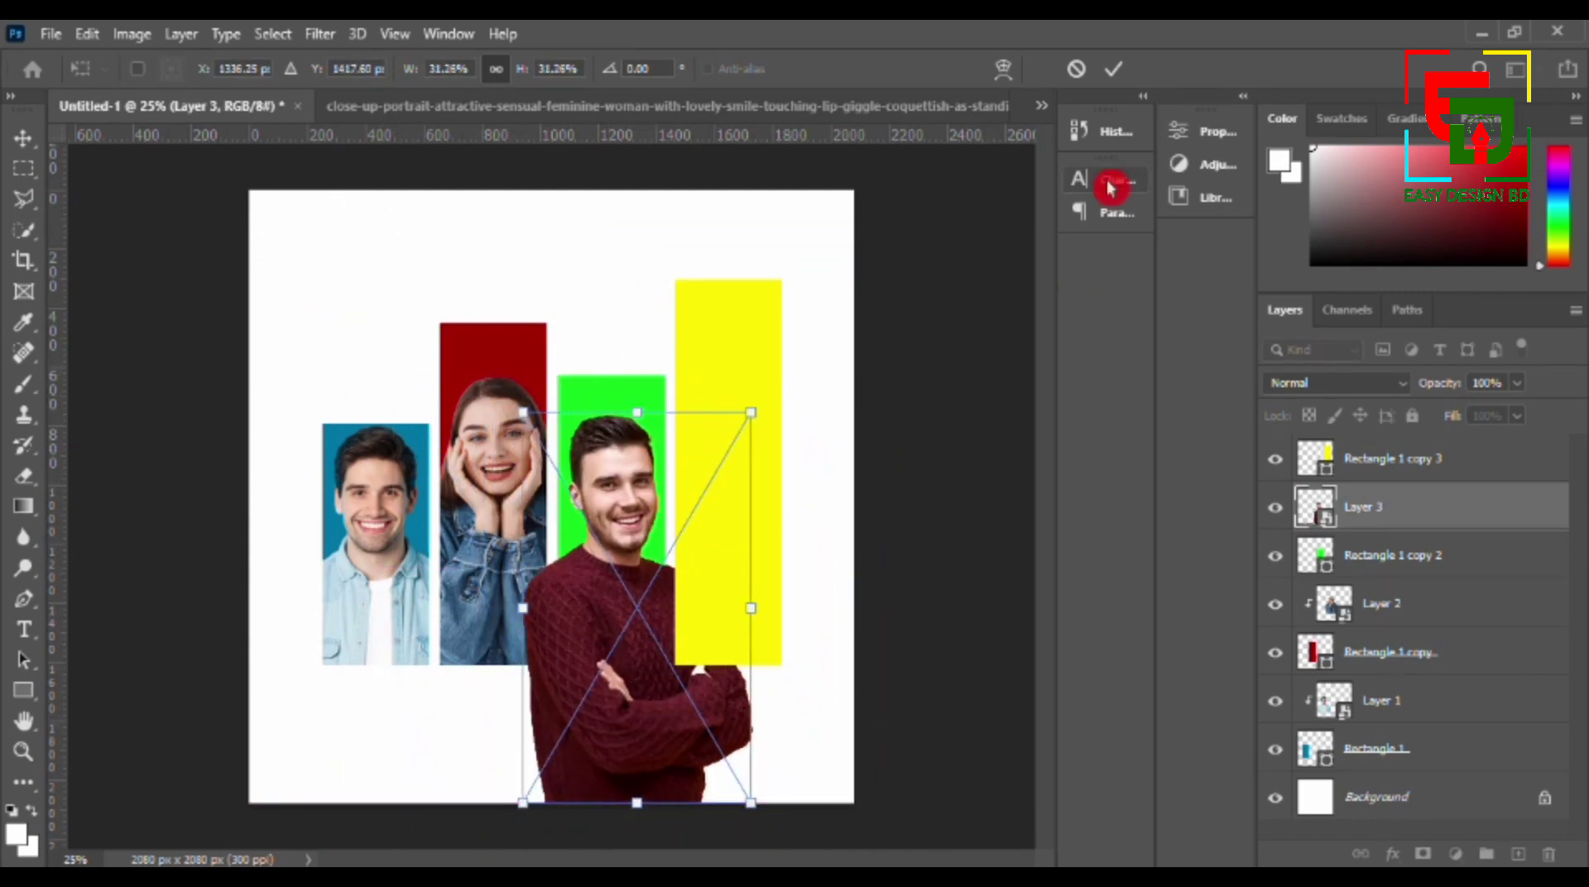
pyautogui.press('Return')
# - Clip the man in the maroon sweater to the green bar with a clipping mask
pyautogui.rightClick(1390, 508)
pyautogui.click(1143, 572)
pyautogui.click(649, 539)
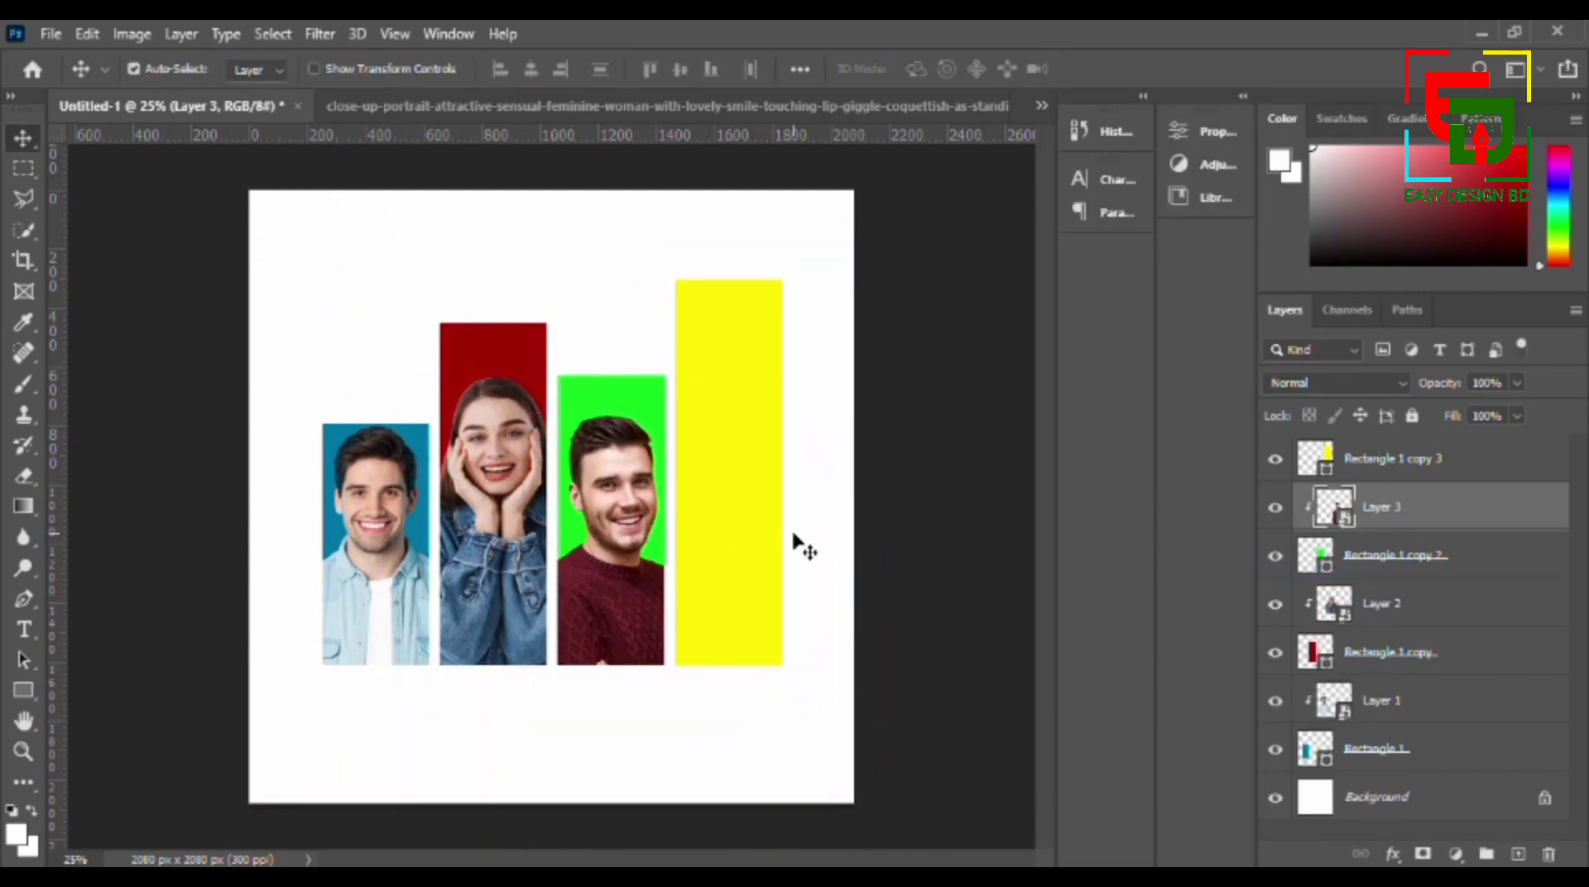
# - Cut out the woman in the light denim jacket with Select Subject and a layer mask, and convert her layer to a smart object
pyautogui.click(706, 108)
pyautogui.click(272, 34)
pyautogui.click(335, 308)
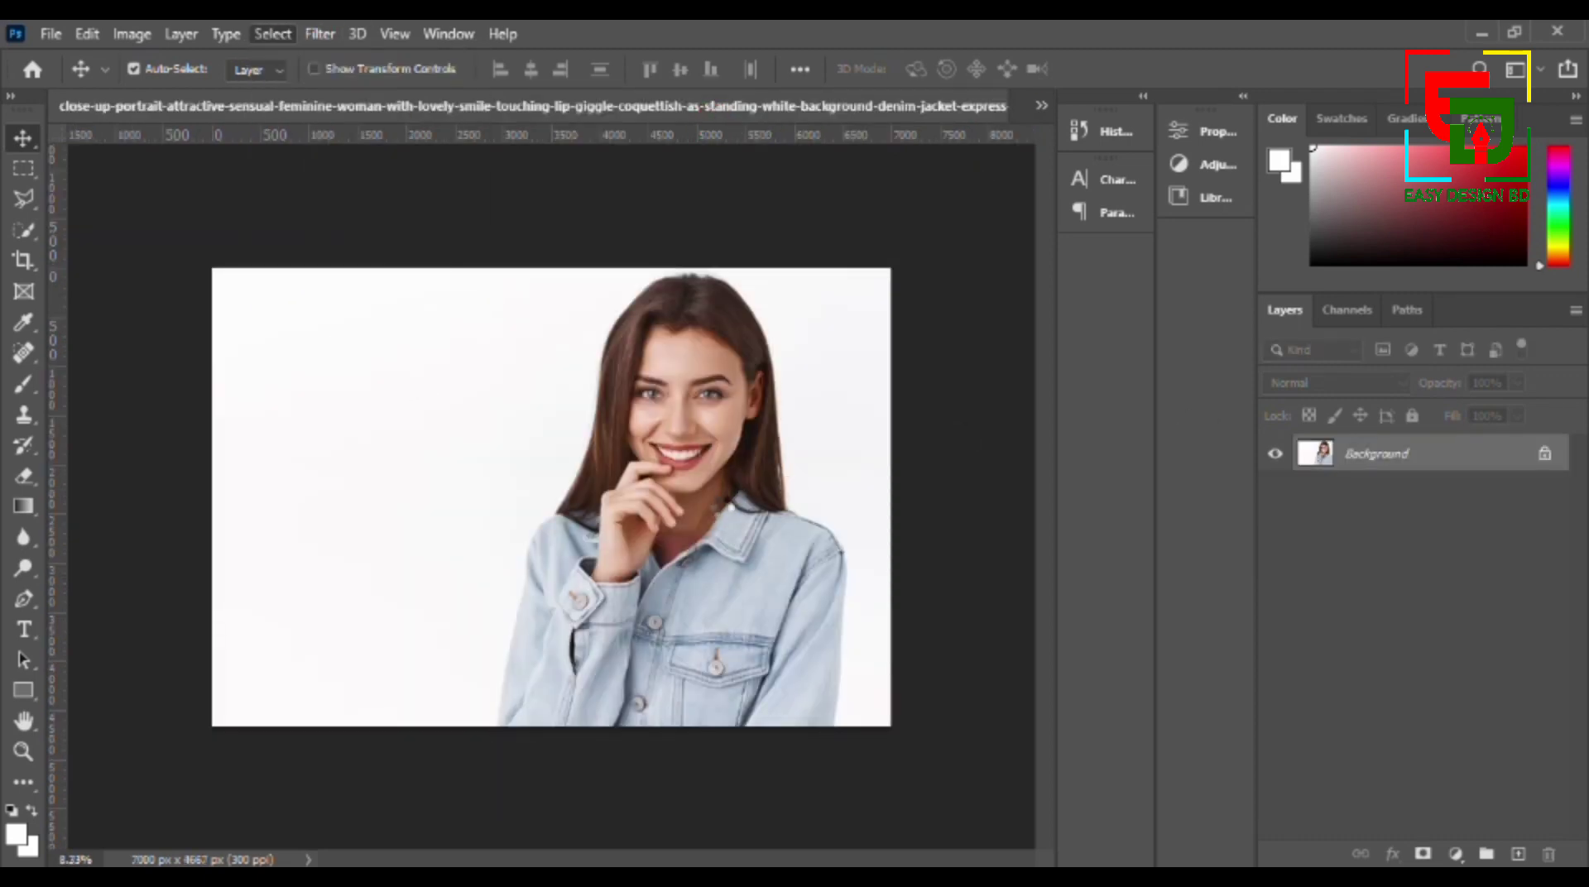
pyautogui.click(1424, 852)
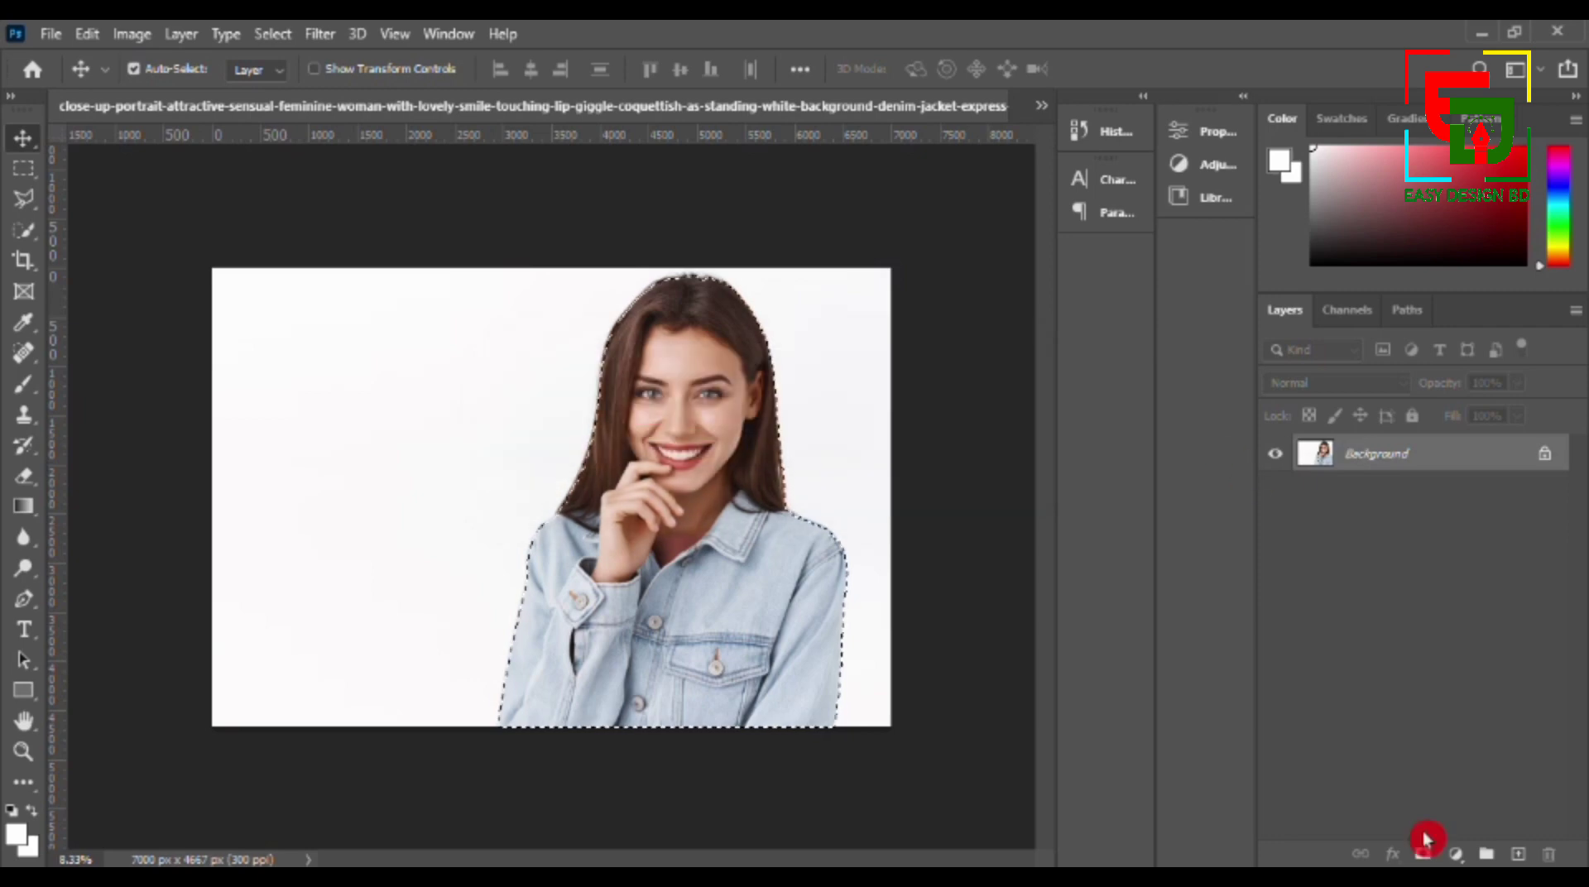
pyautogui.rightClick(1423, 451)
pyautogui.click(1231, 347)
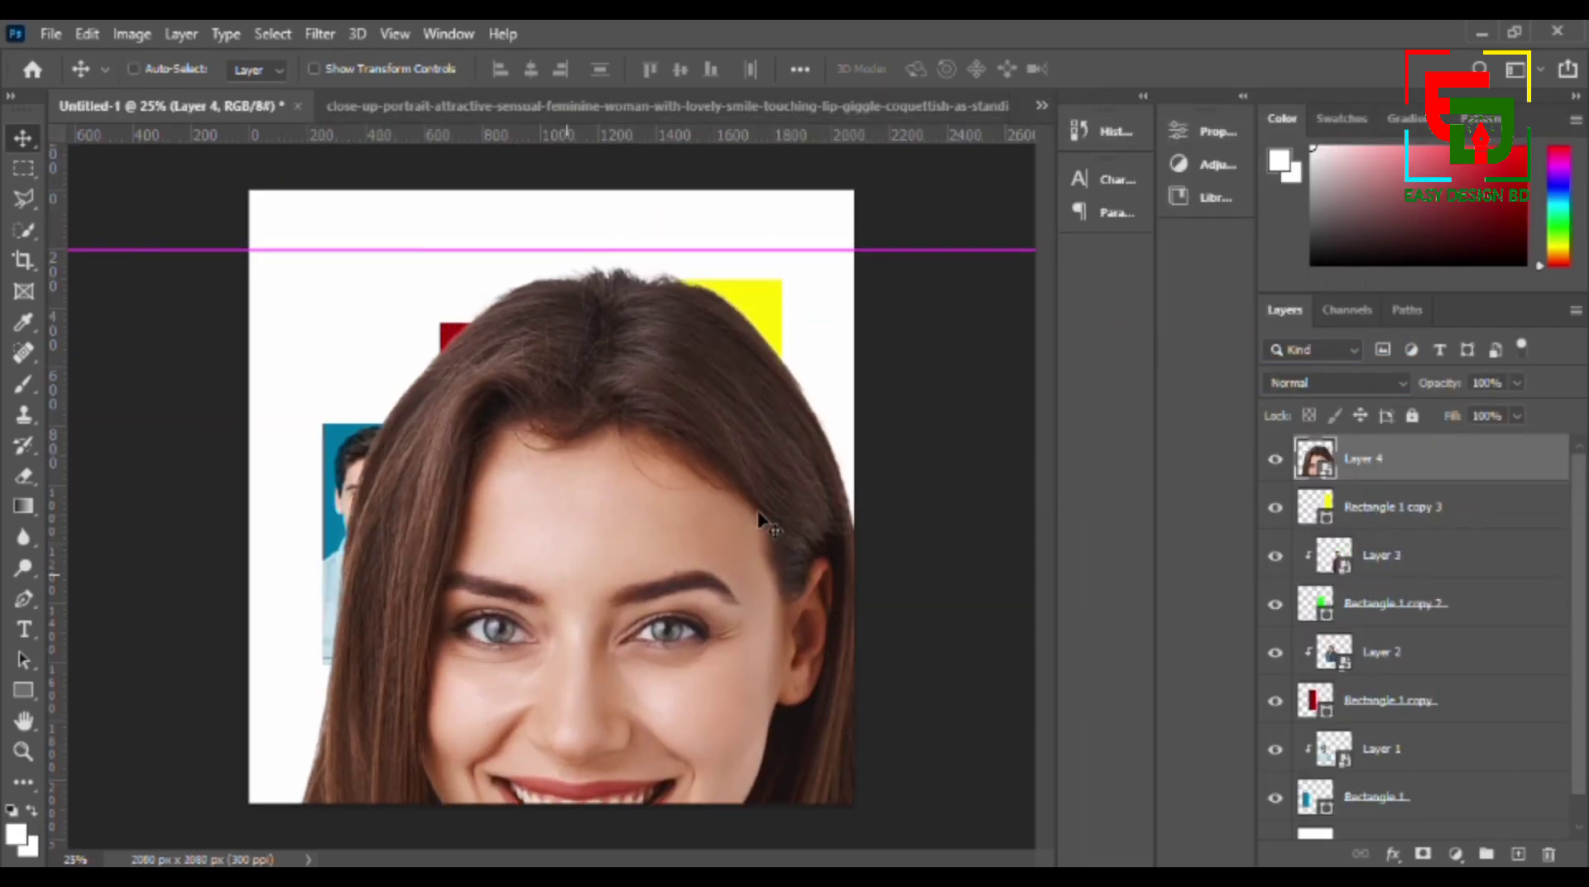
# - Scale down the woman in the light denim jacket in the poster and position her over the yellow bar, aligned with its base
pyautogui.moveTo(667, 444); pyautogui.dragTo(617, 594)
pyautogui.hotkey('ctrl', 't')
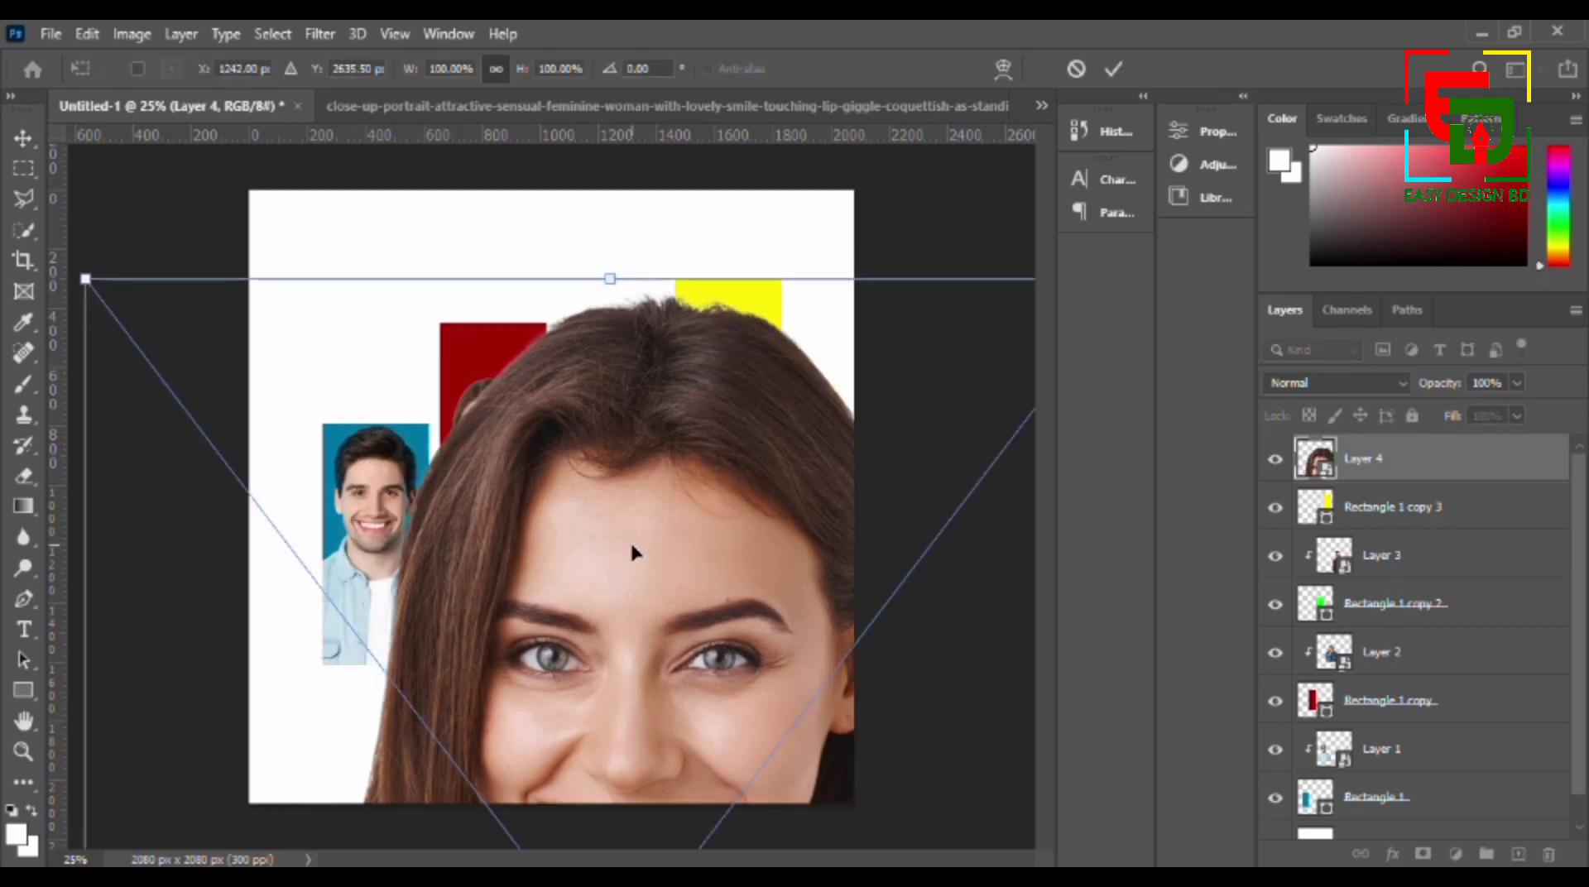
pyautogui.moveTo(85, 276); pyautogui.dragTo(522, 669)
pyautogui.moveTo(704, 795); pyautogui.dragTo(538, 417)
pyautogui.moveTo(273, 362); pyautogui.dragTo(540, 713)
pyautogui.moveTo(738, 758); pyautogui.dragTo(697, 436)
pyautogui.moveTo(499, 384); pyautogui.dragTo(606, 424)
pyautogui.moveTo(560, 407); pyautogui.dragTo(677, 506)
pyautogui.moveTo(758, 549); pyautogui.dragTo(733, 433)
pyautogui.moveTo(828, 409); pyautogui.dragTo(837, 370)
pyautogui.press('Return')
# - Clip the woman in the light denim jacket to the yellow bar and enlarge her slightly so her head sits higher
pyautogui.rightClick(1377, 463)
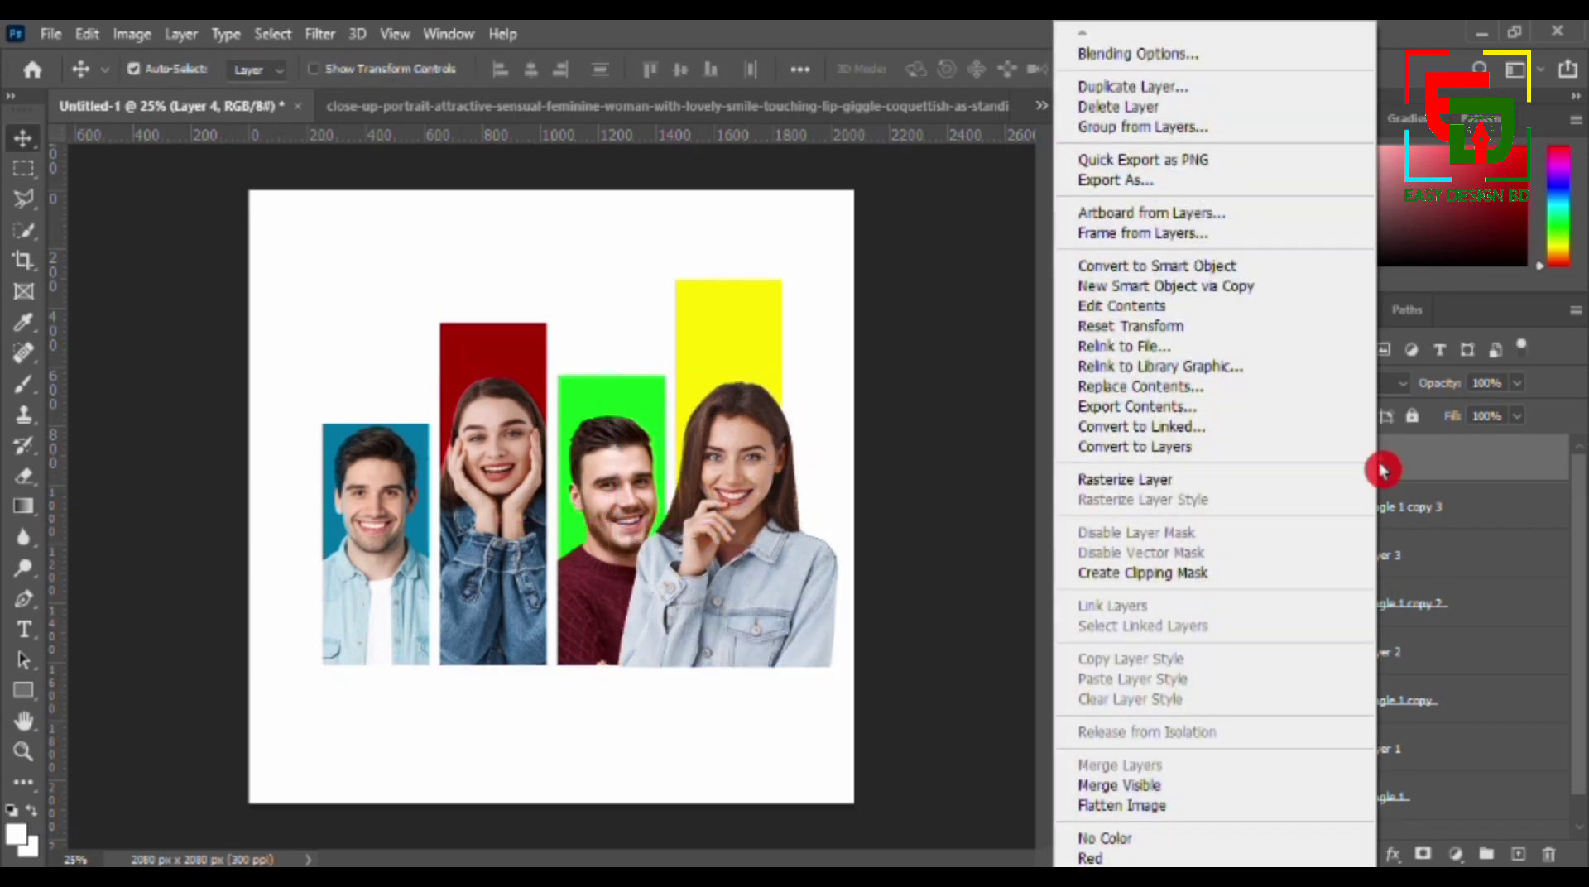
pyautogui.click(1134, 572)
pyautogui.hotkey('ctrl', 't')
pyautogui.click(1119, 71)
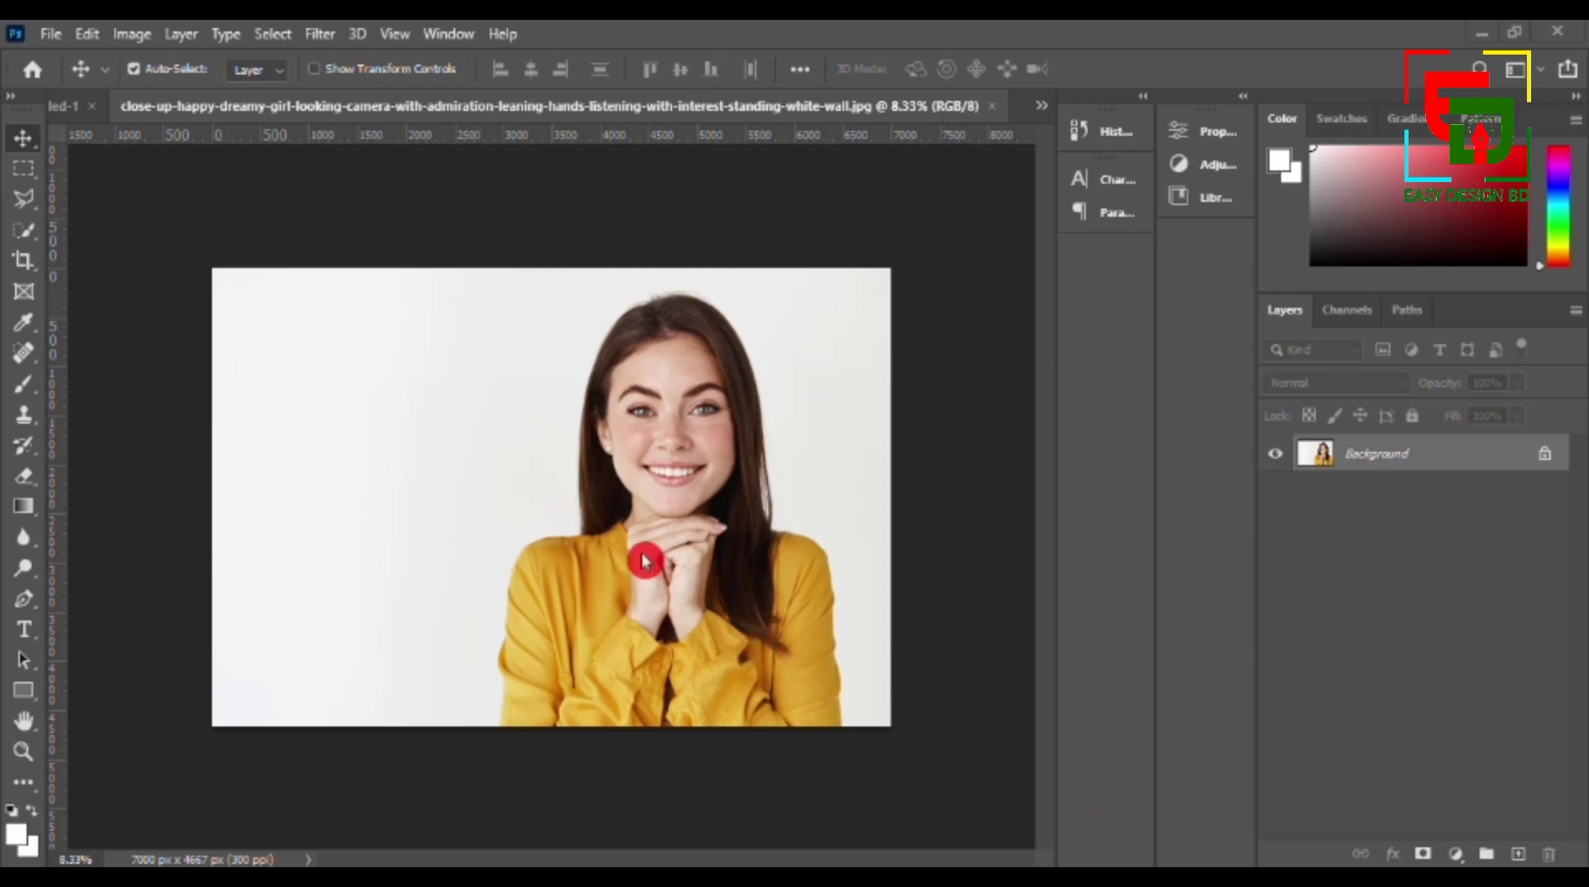
# - Cut out the woman in the yellow shirt with Select Subject and a layer mask, and convert her layer to a smart object
pyautogui.click(273, 34)
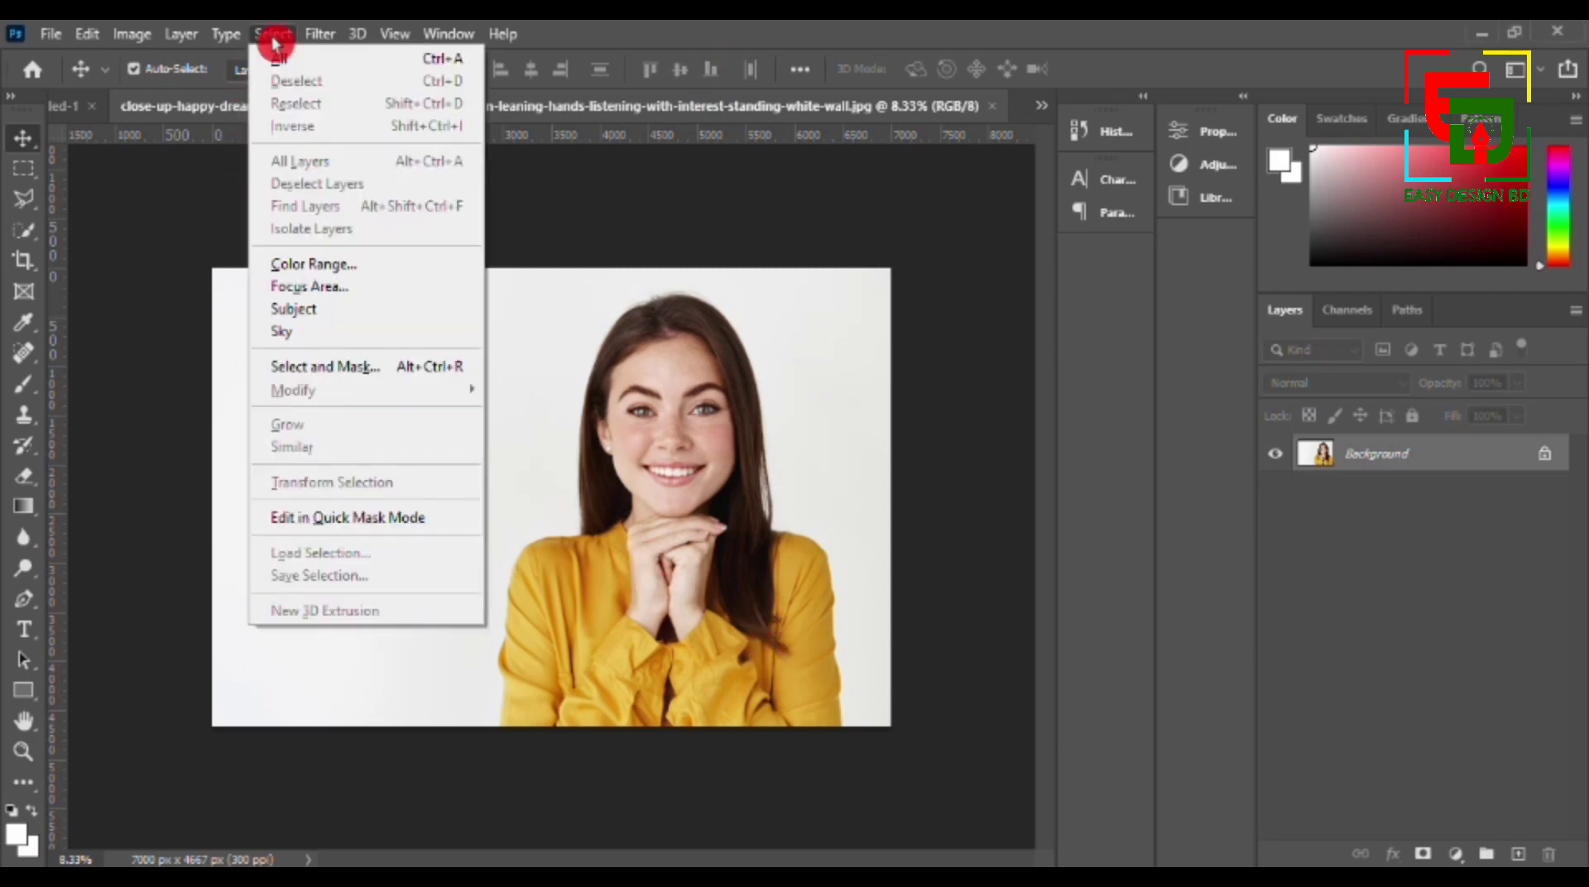
pyautogui.click(319, 308)
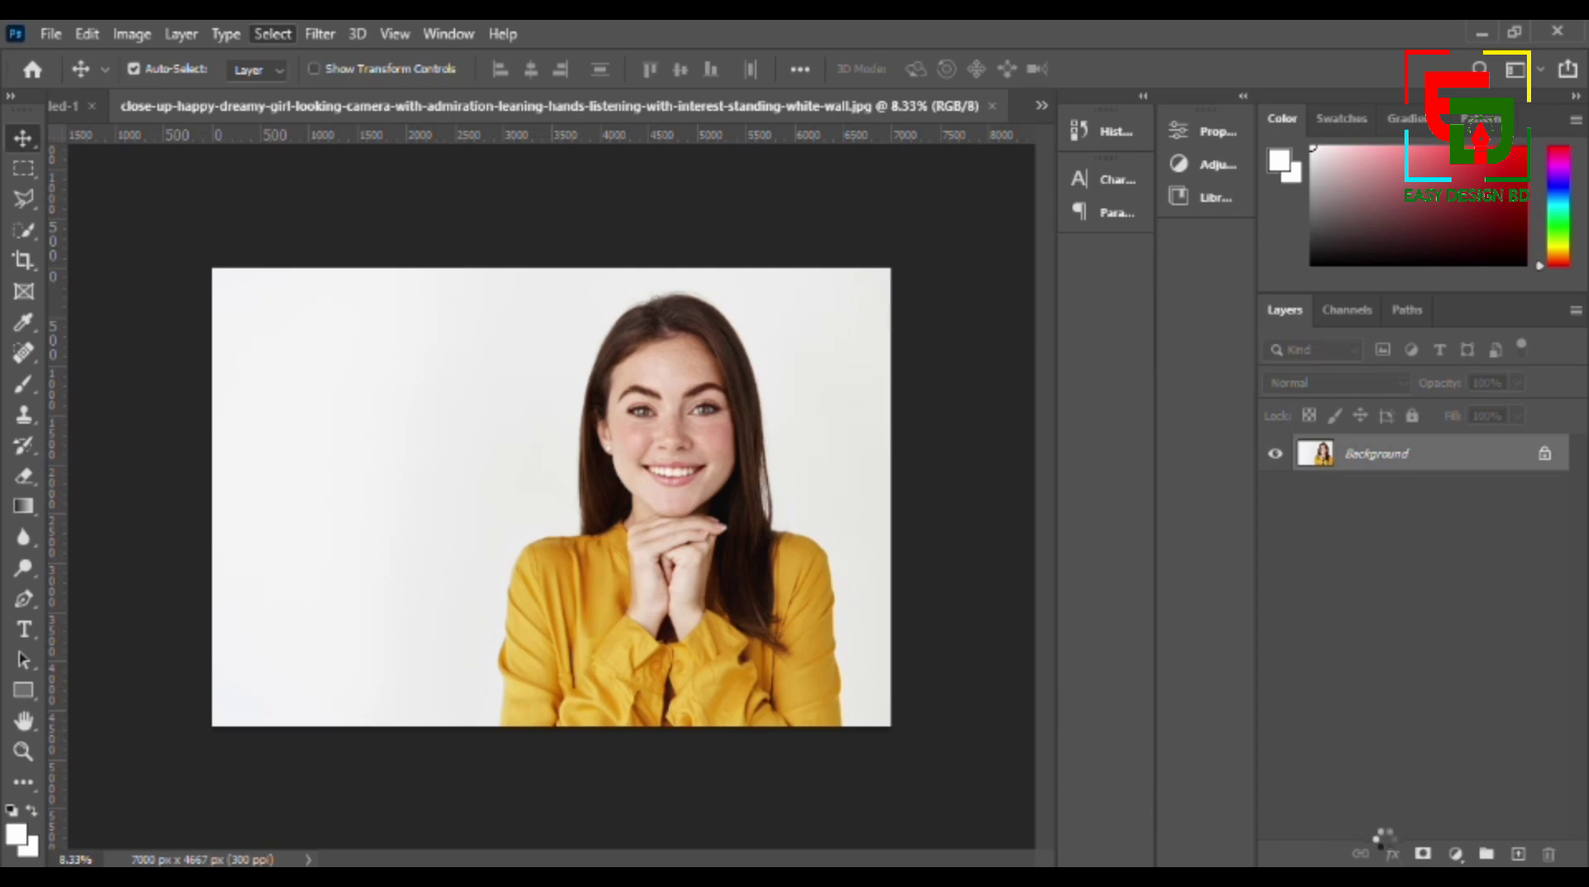
pyautogui.click(1424, 855)
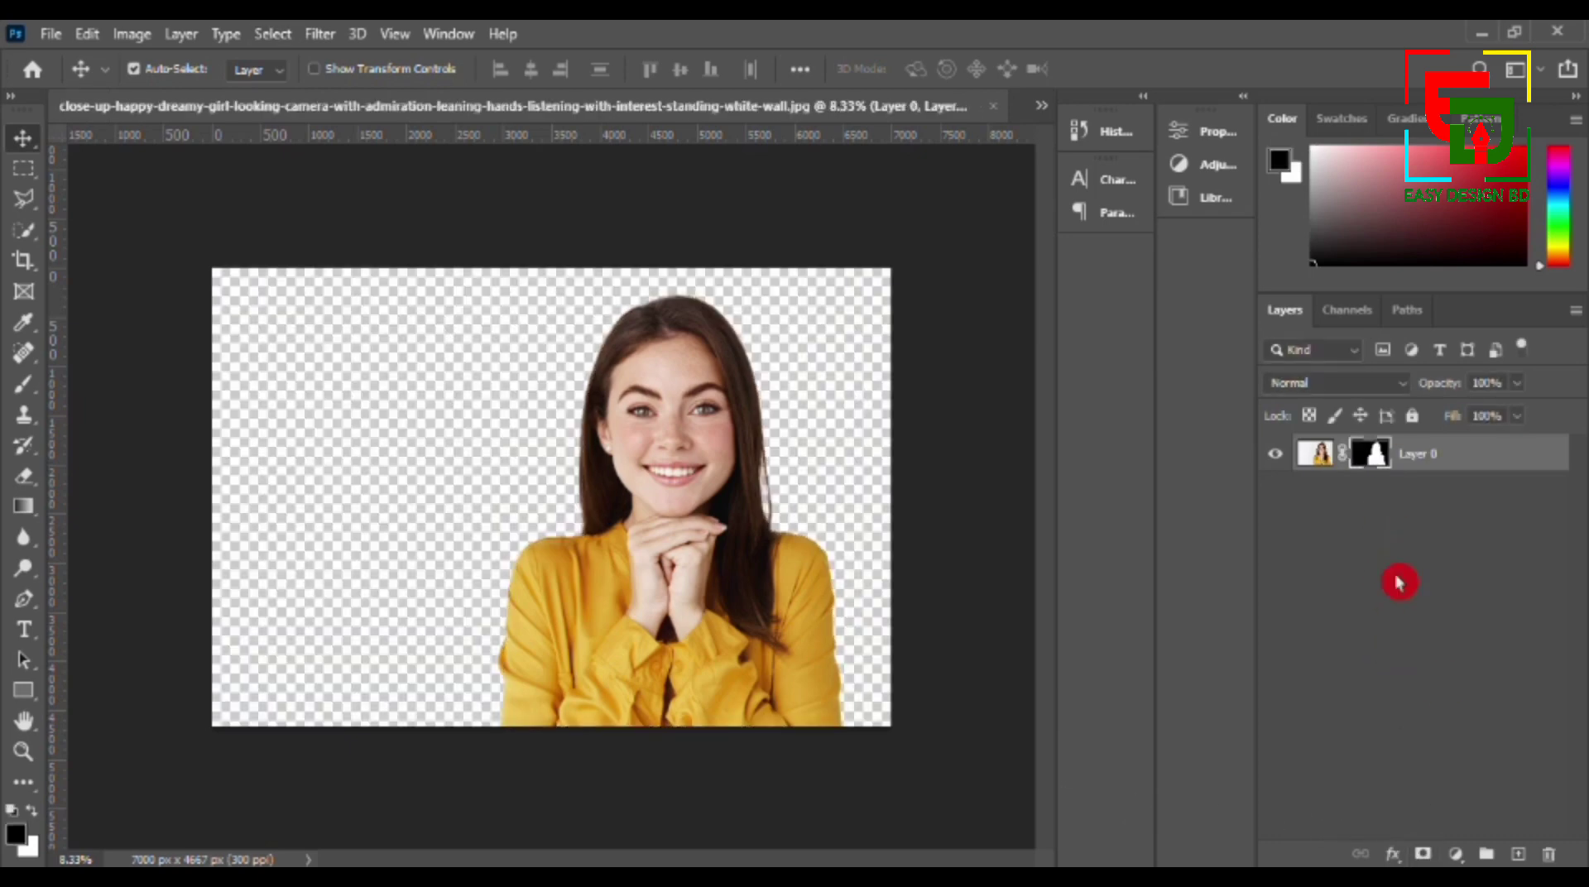
pyautogui.rightClick(1432, 451)
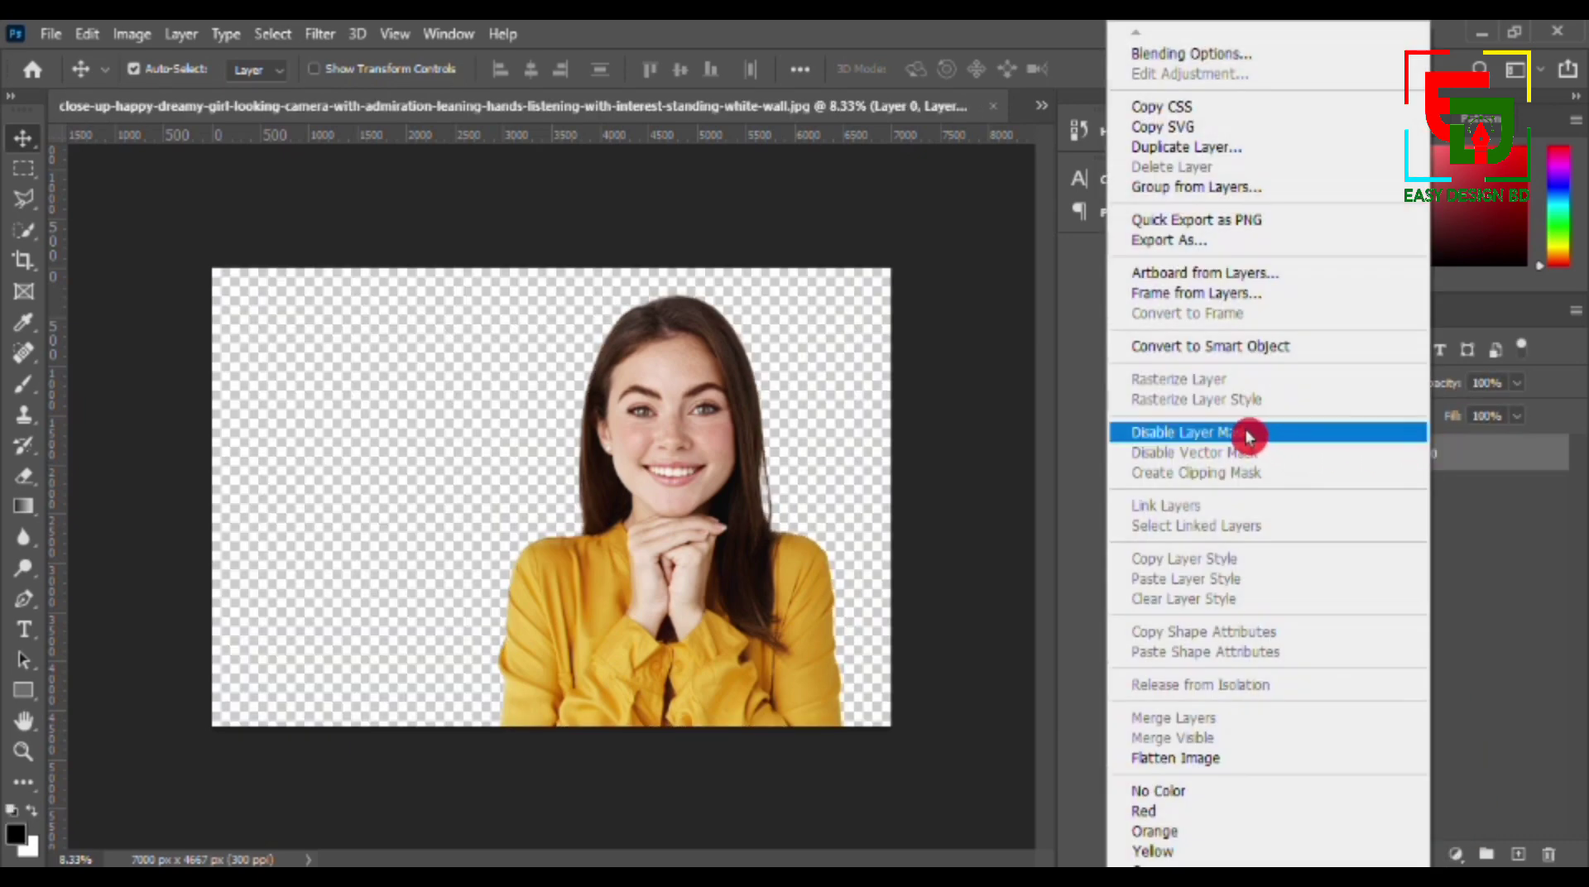
pyautogui.click(1264, 349)
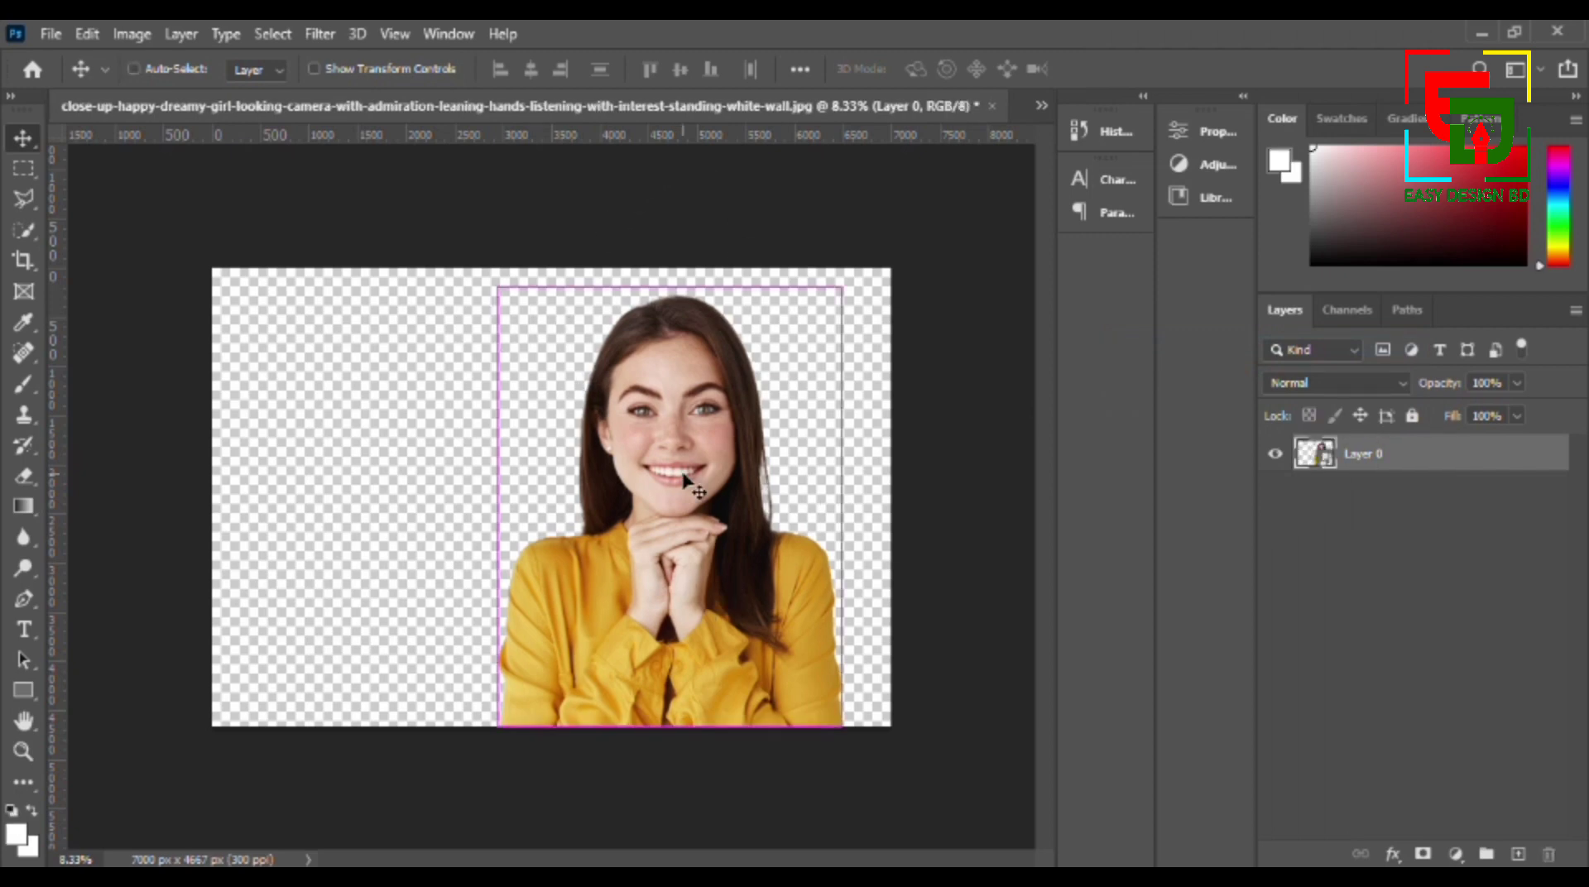
# - Copy the cut-out woman in the yellow shirt into the Untitled-1 poster as the topmost layer and move her over the bars
pyautogui.click(1041, 105)
pyautogui.click(418, 116)
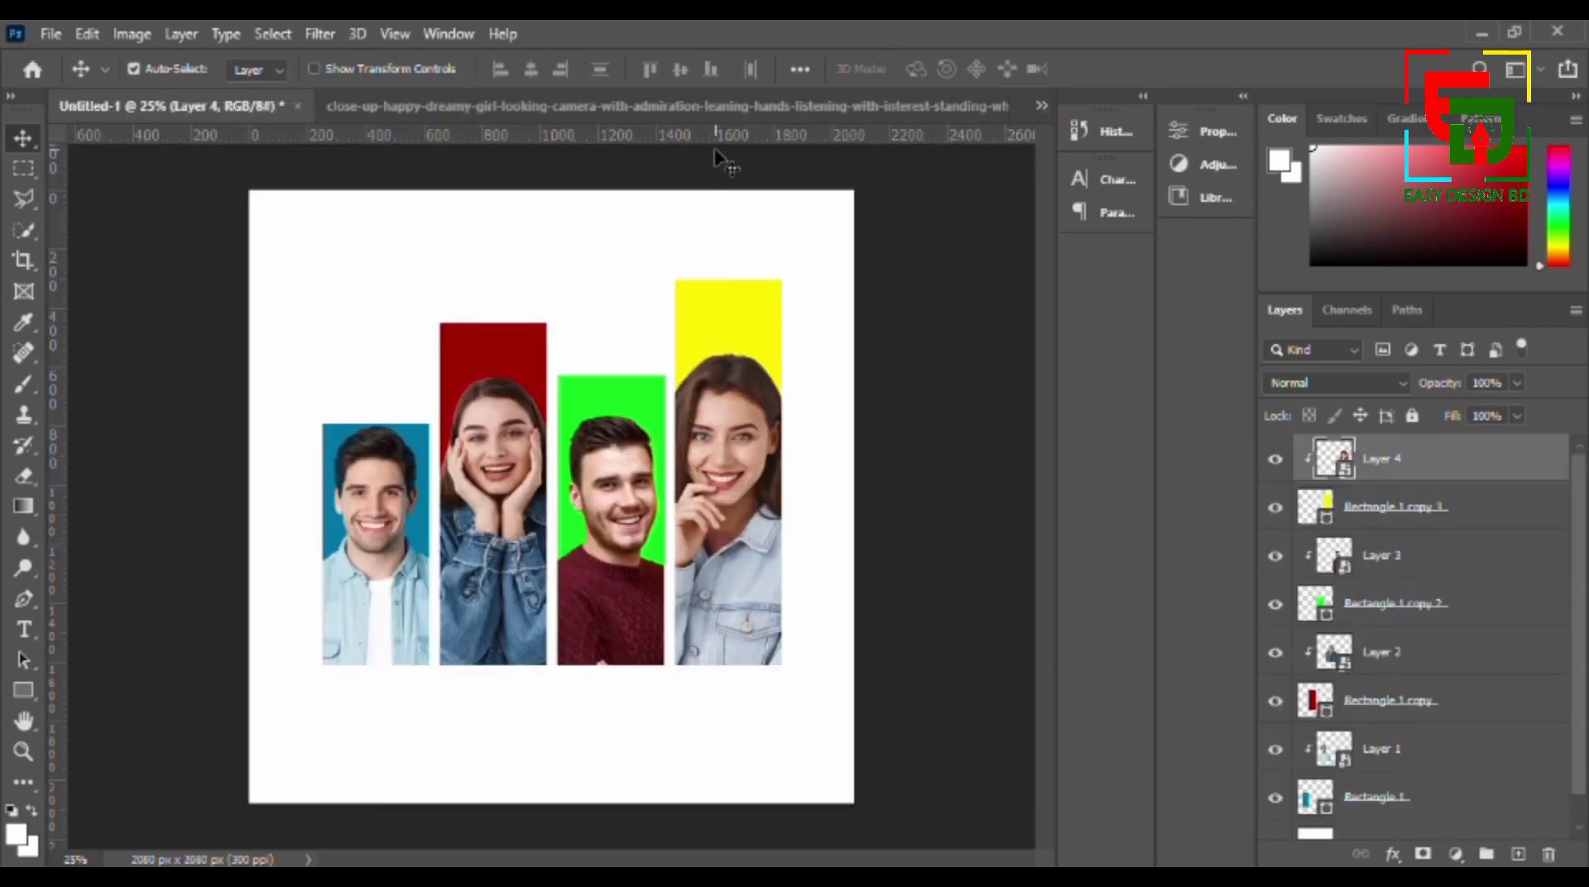
pyautogui.click(710, 108)
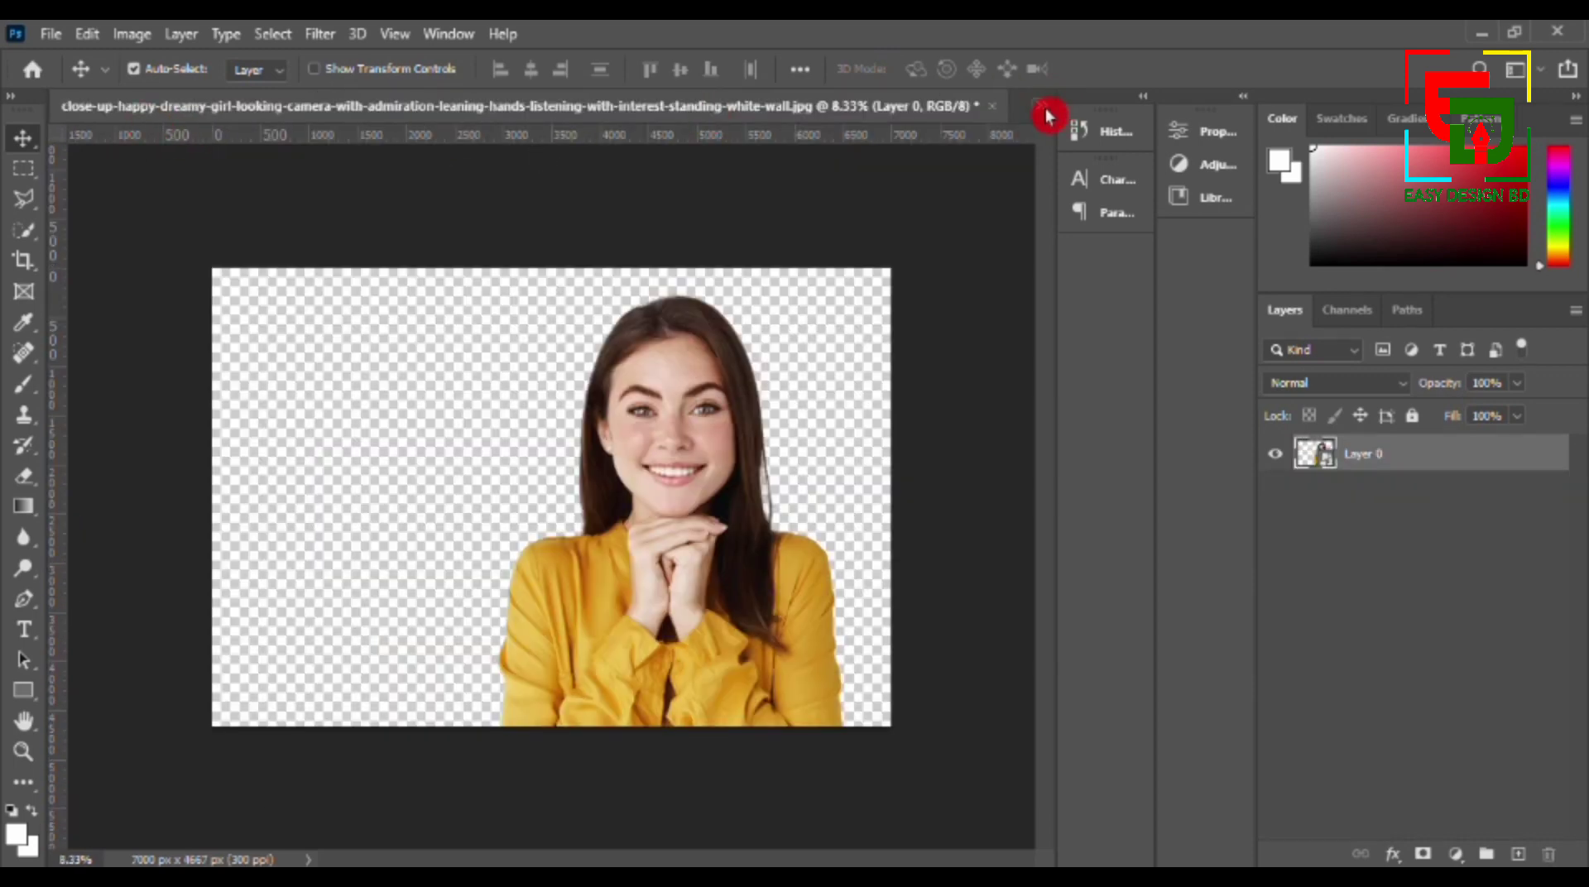
pyautogui.click(1045, 110)
pyautogui.click(376, 118)
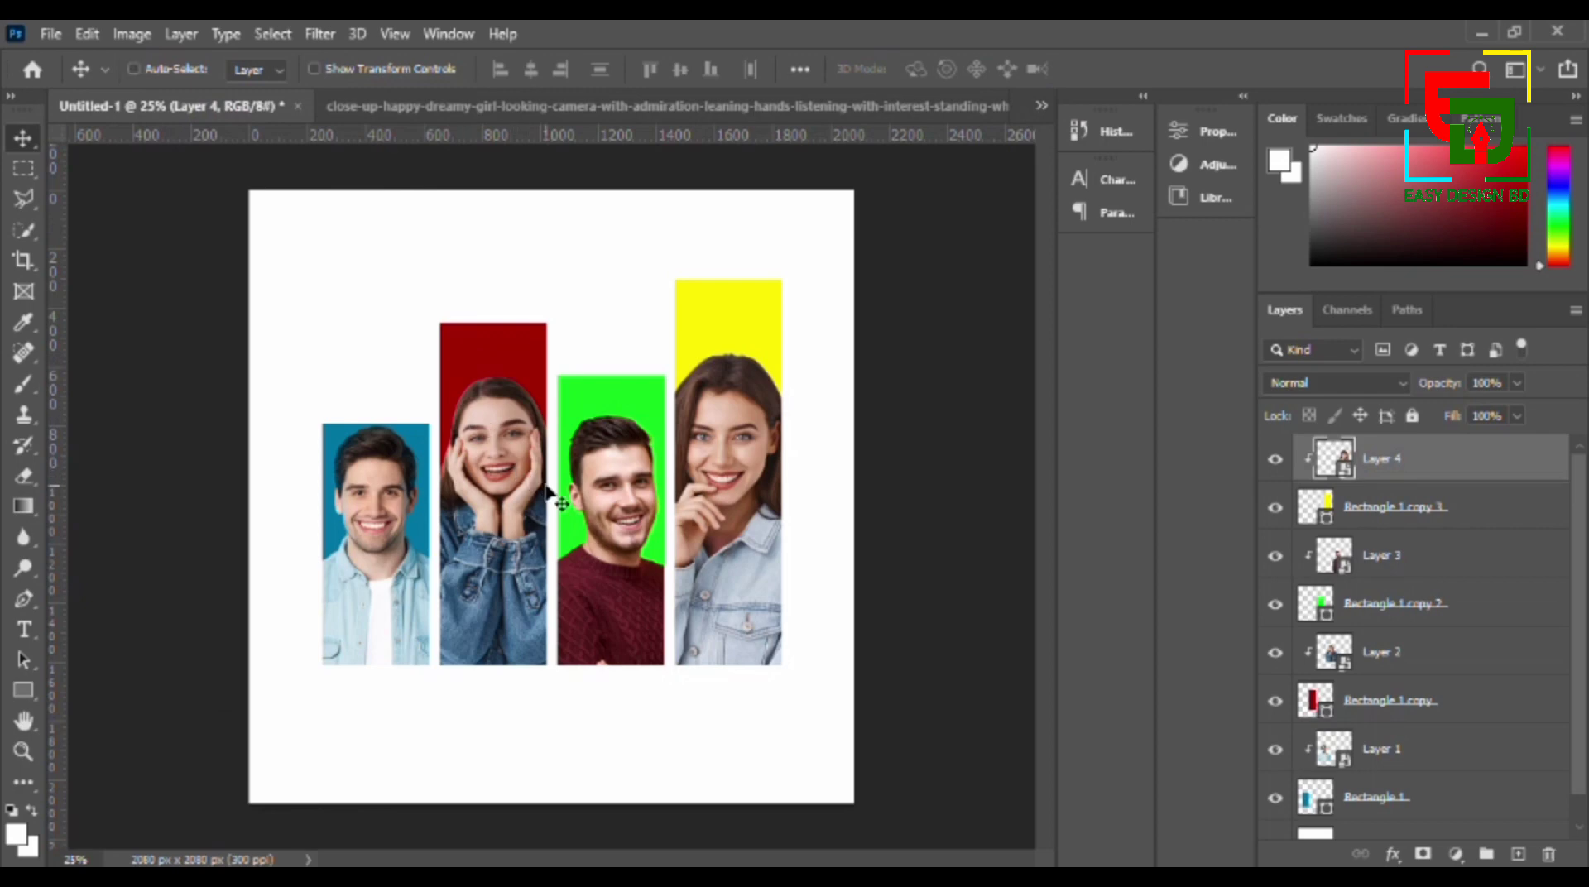
pyautogui.hotkey('ctrl', 'v')
pyautogui.moveTo(716, 604); pyautogui.dragTo(506, 571)
pyautogui.moveTo(552, 427); pyautogui.dragTo(677, 514)
pyautogui.press('ctrl')
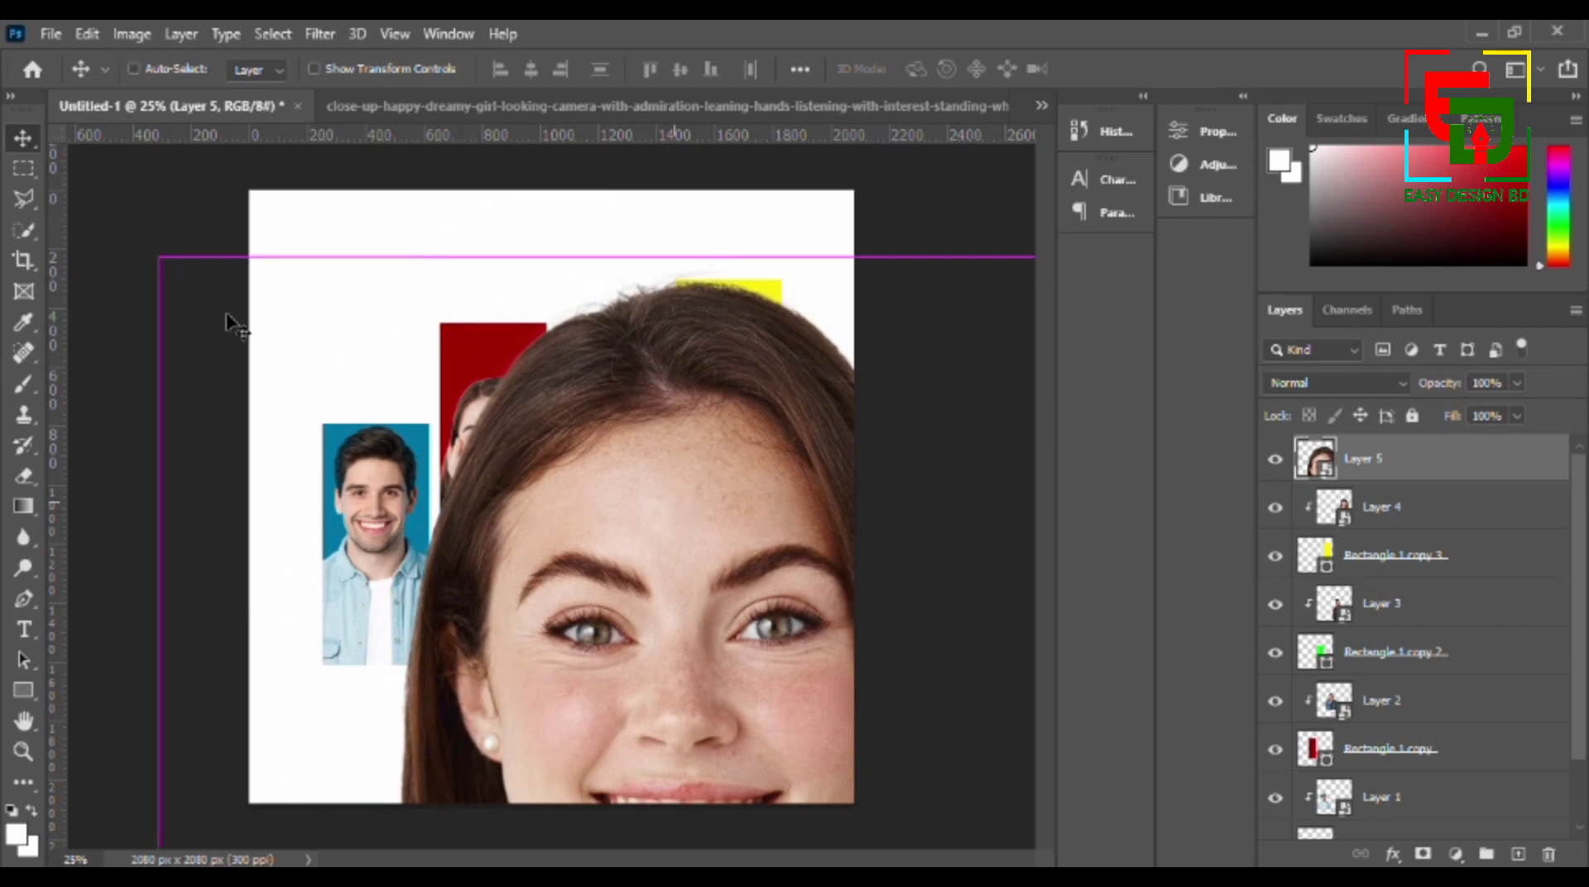
# - Scale the cut-out woman in the yellow shirt down to about 27% and centre her over the lower part of the poster
pyautogui.hotkey('ctrl', 't')
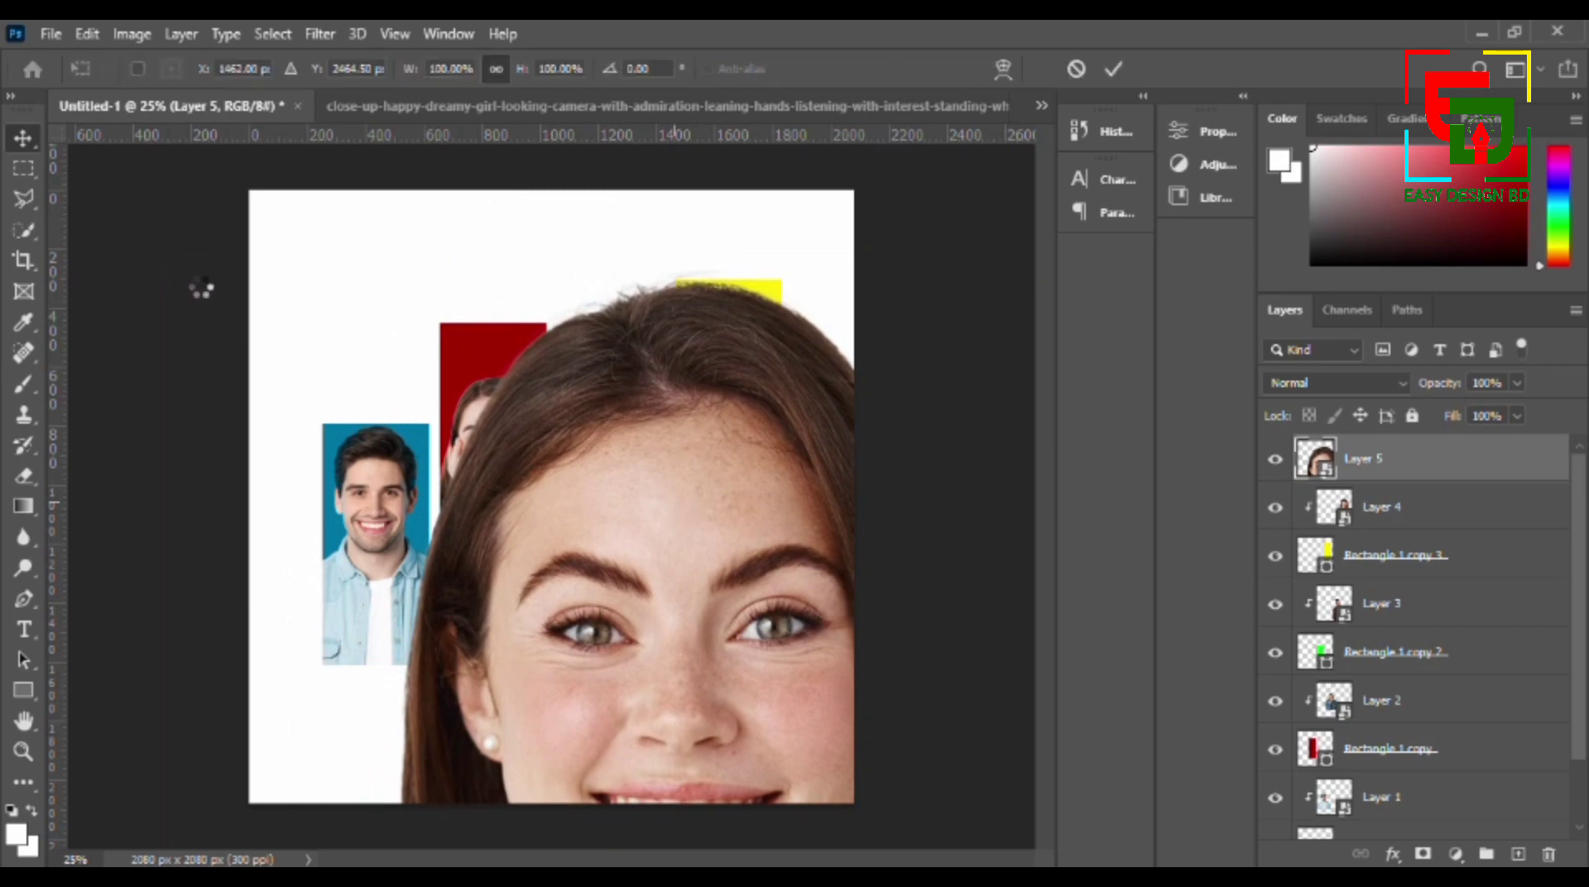
pyautogui.moveTo(155, 260); pyautogui.dragTo(521, 583)
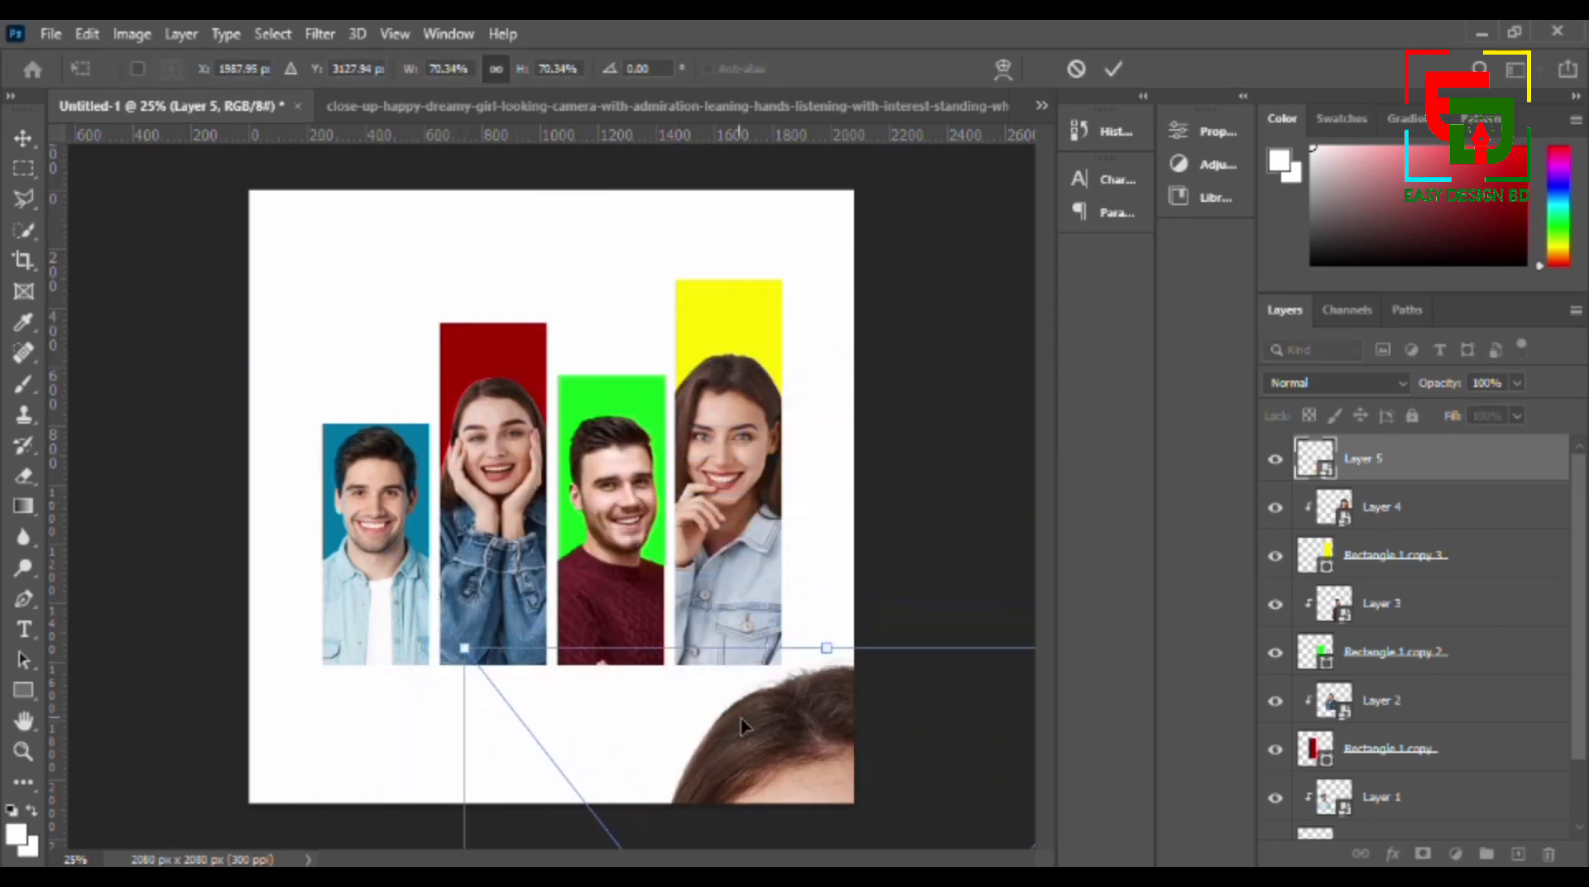
pyautogui.moveTo(743, 722); pyautogui.dragTo(511, 396)
pyautogui.moveTo(223, 322); pyautogui.dragTo(642, 689)
pyautogui.moveTo(773, 795); pyautogui.dragTo(577, 502)
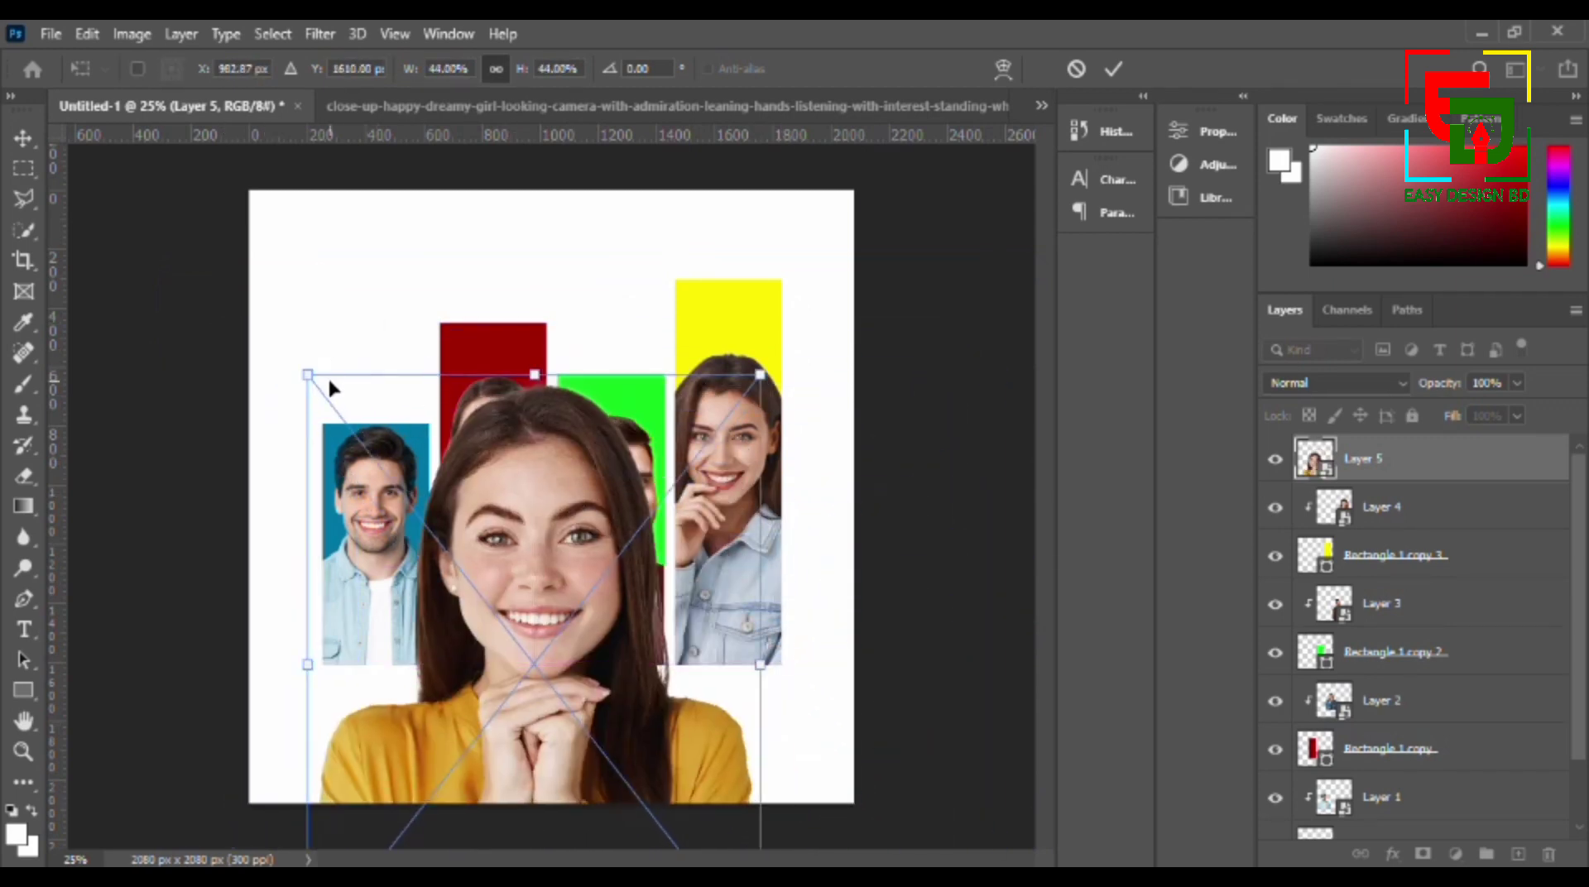
pyautogui.moveTo(308, 377); pyautogui.dragTo(488, 604)
pyautogui.moveTo(592, 712); pyautogui.dragTo(523, 609)
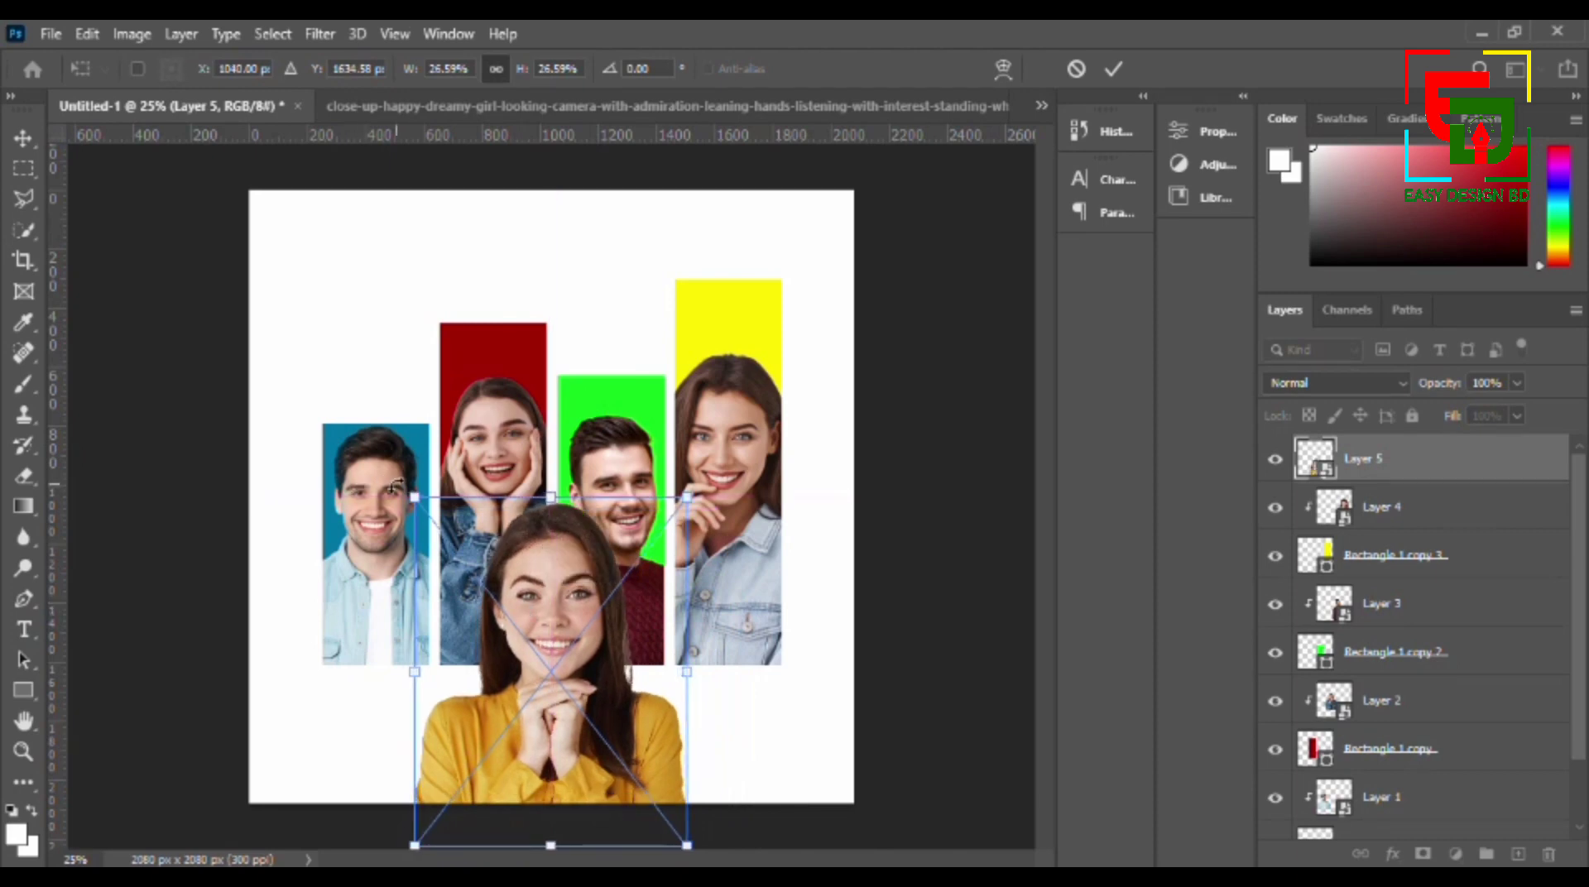
# - Refine the woman in the yellow shirt to about 23% scale and place her at the poster's lower edge, in front of the two middle bars
pyautogui.moveTo(418, 503); pyautogui.dragTo(531, 647)
pyautogui.moveTo(603, 730); pyautogui.dragTo(542, 674)
pyautogui.moveTo(469, 583); pyautogui.dragTo(397, 538)
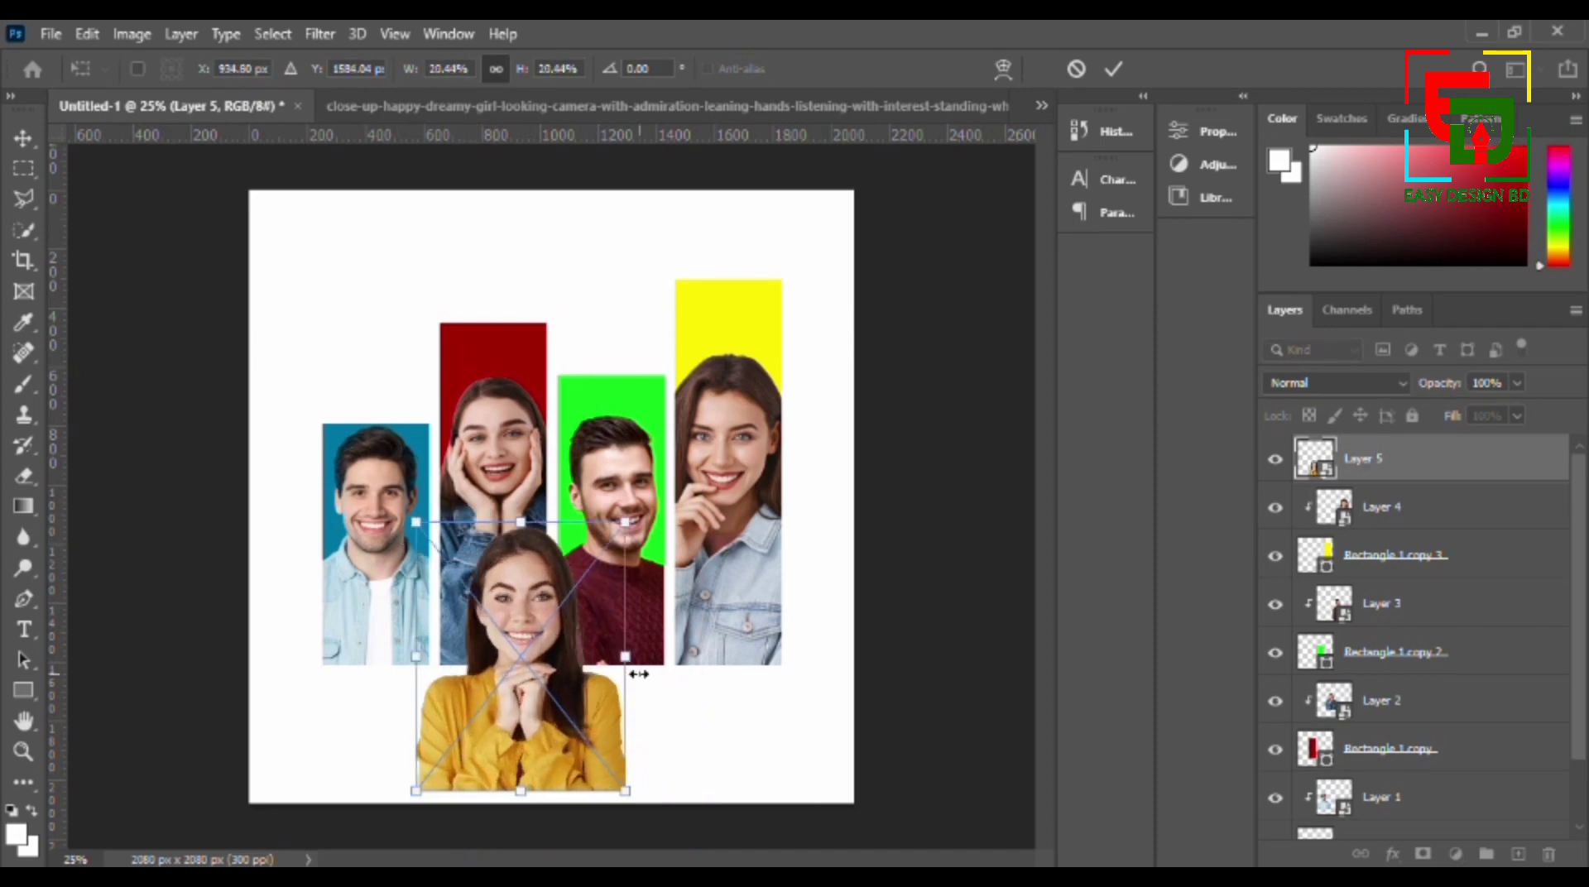
pyautogui.moveTo(550, 668); pyautogui.dragTo(584, 691)
pyautogui.moveTo(452, 548); pyautogui.dragTo(420, 508)
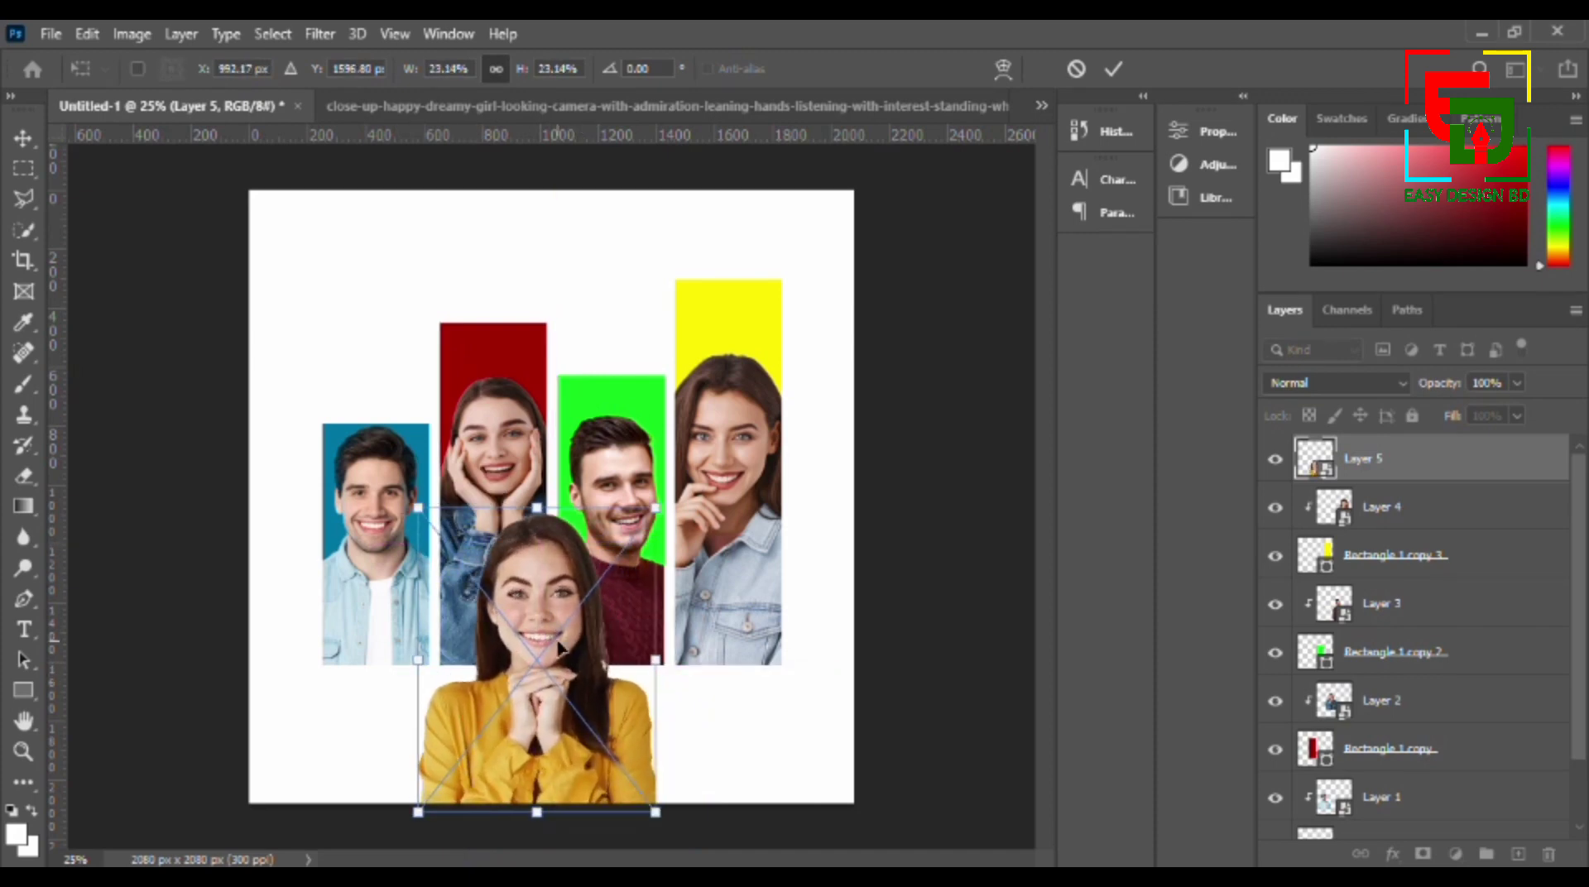
pyautogui.moveTo(556, 644); pyautogui.dragTo(563, 648)
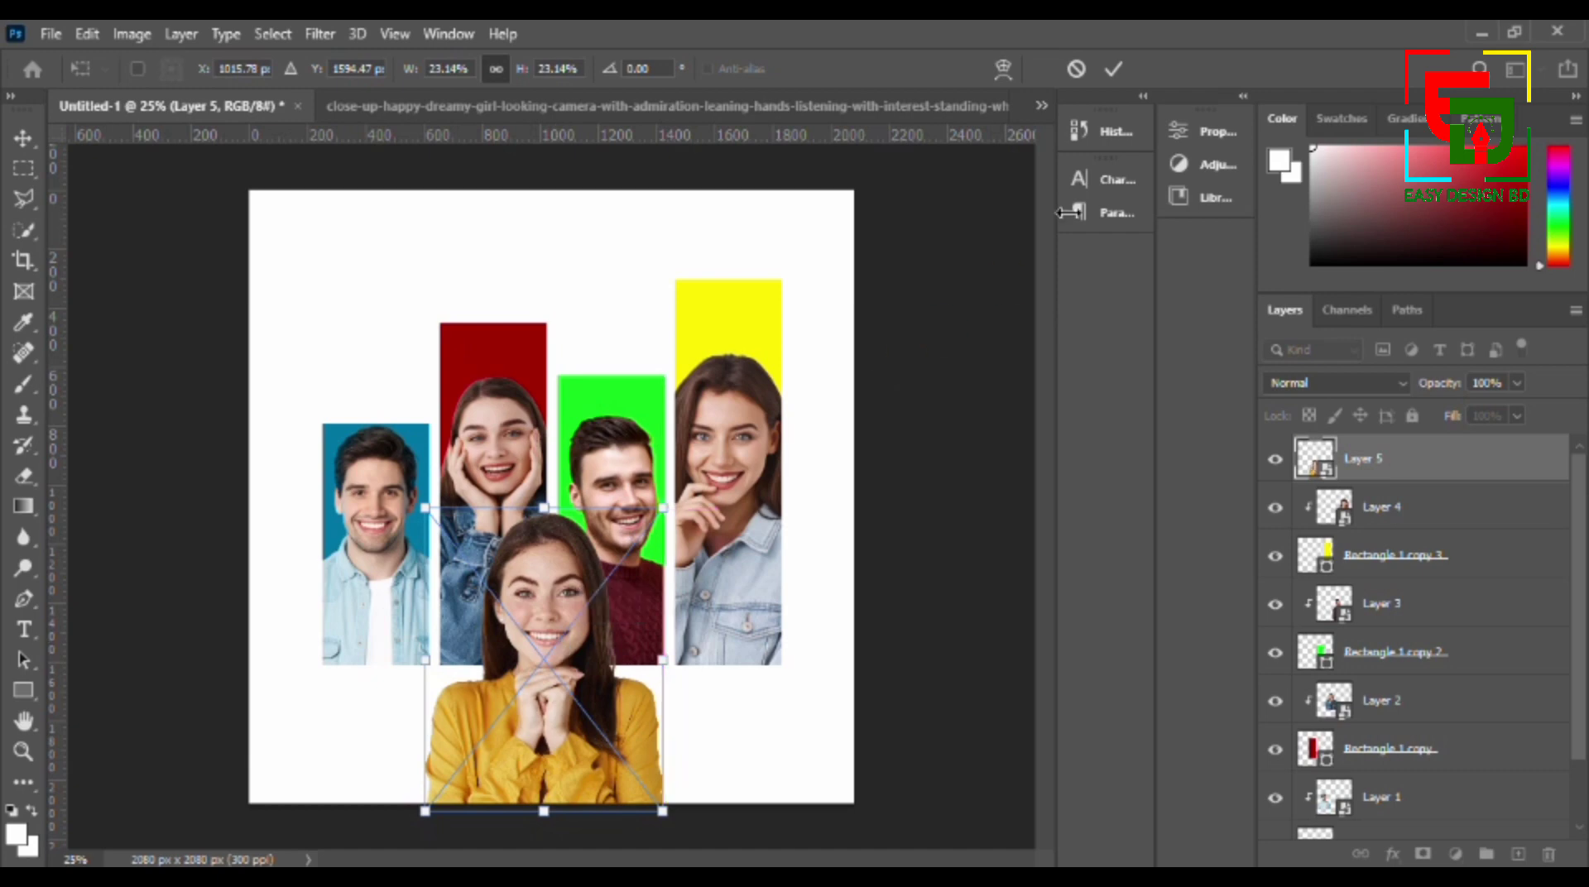
pyautogui.click(1114, 69)
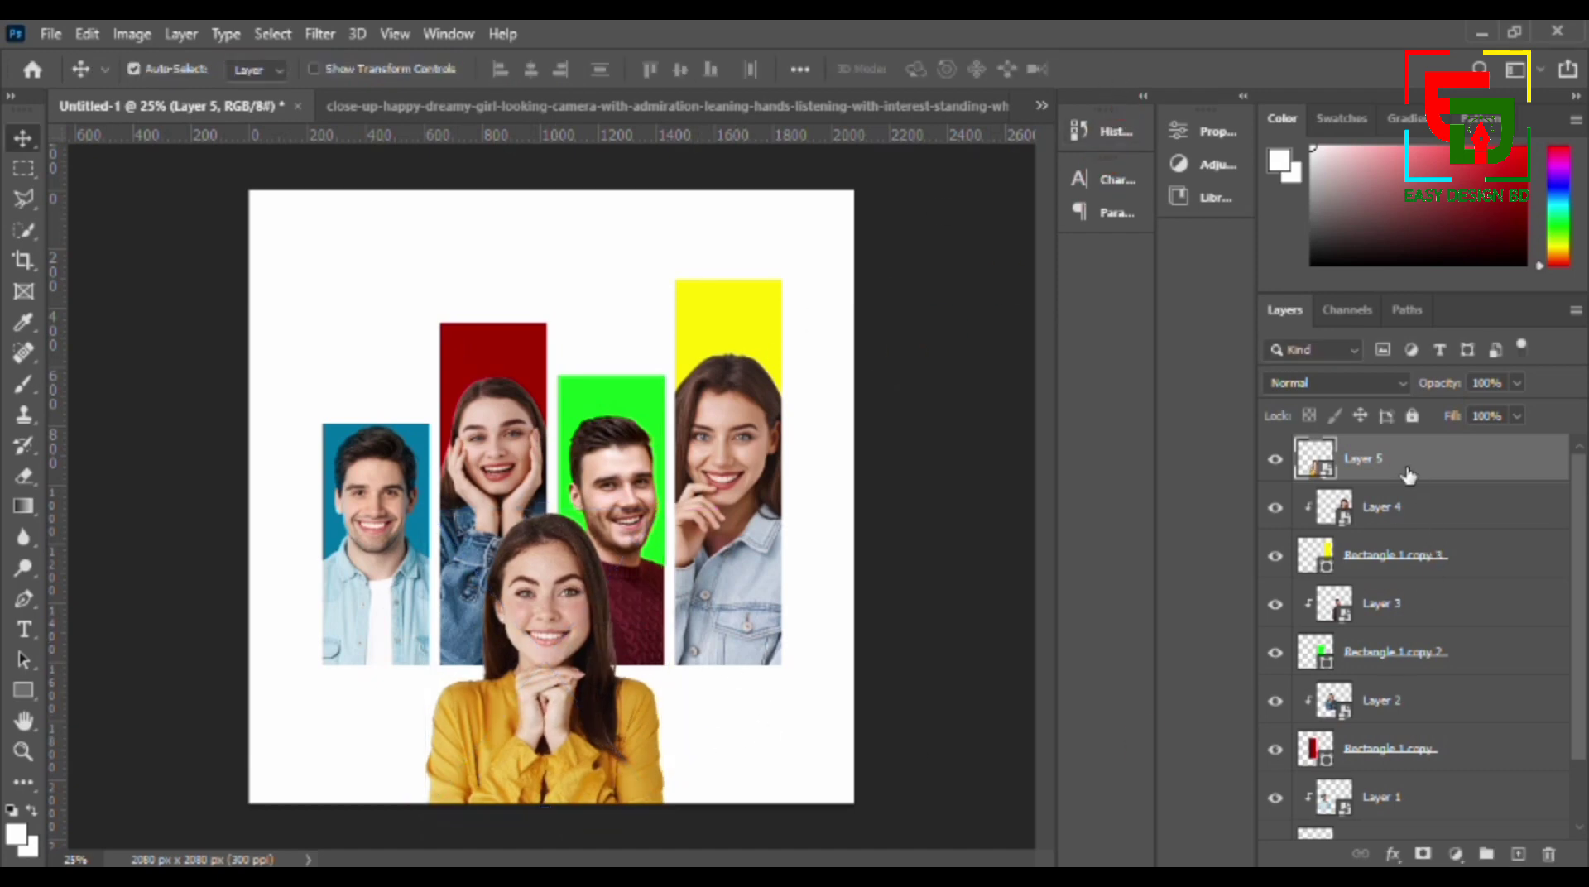
# - Add a drop shadow to the layer of the woman in the yellow shirt and set its colour to black (000000)
pyautogui.rightClick(1408, 476)
pyautogui.click(1204, 55)
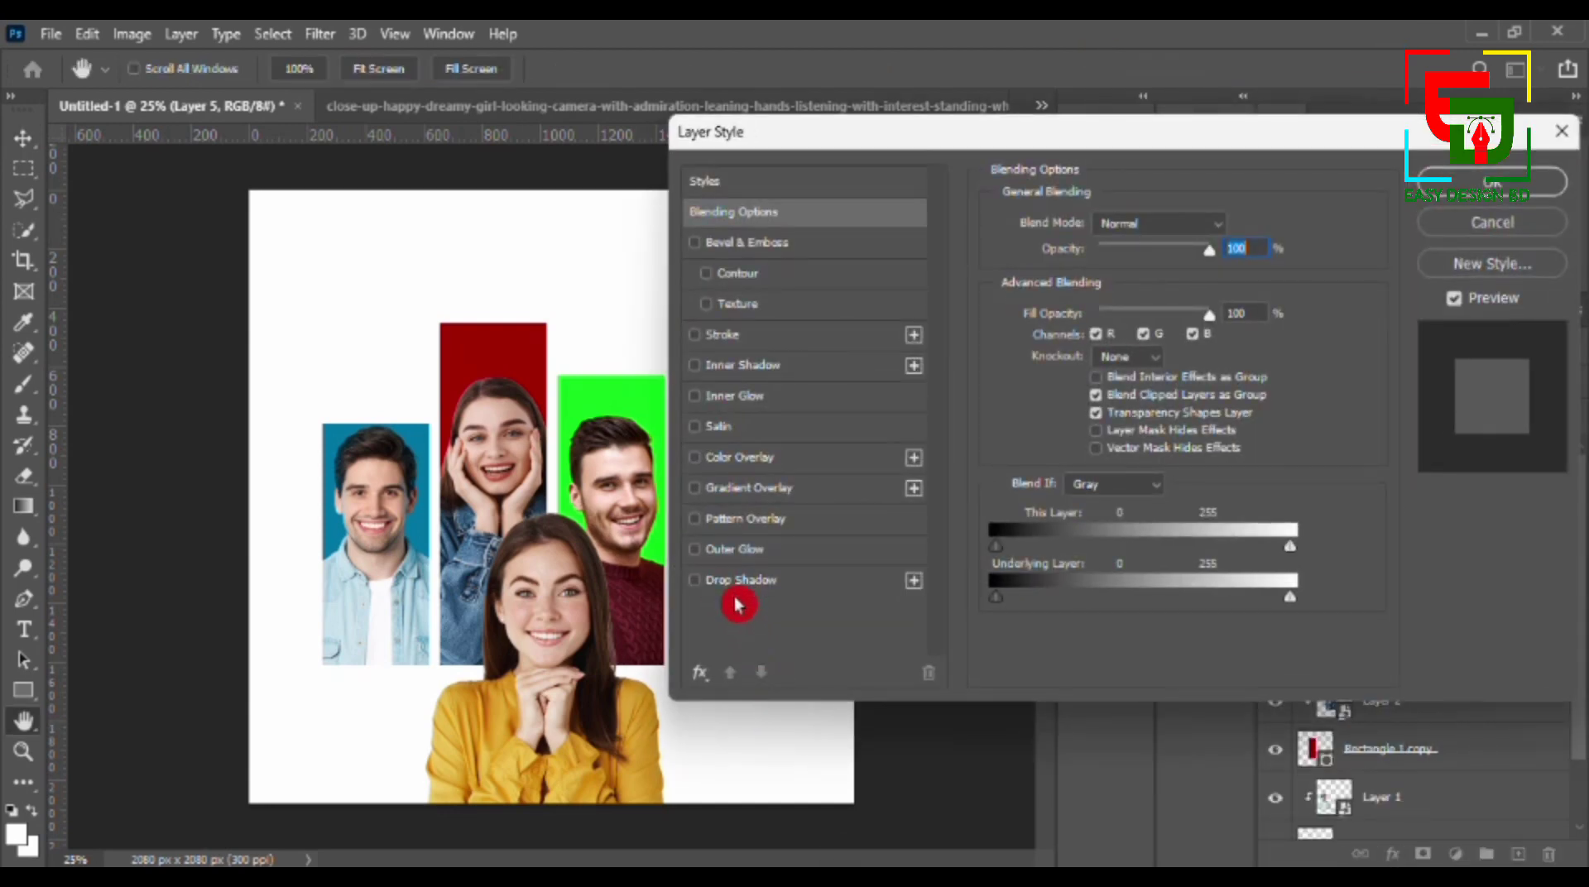
pyautogui.click(694, 587)
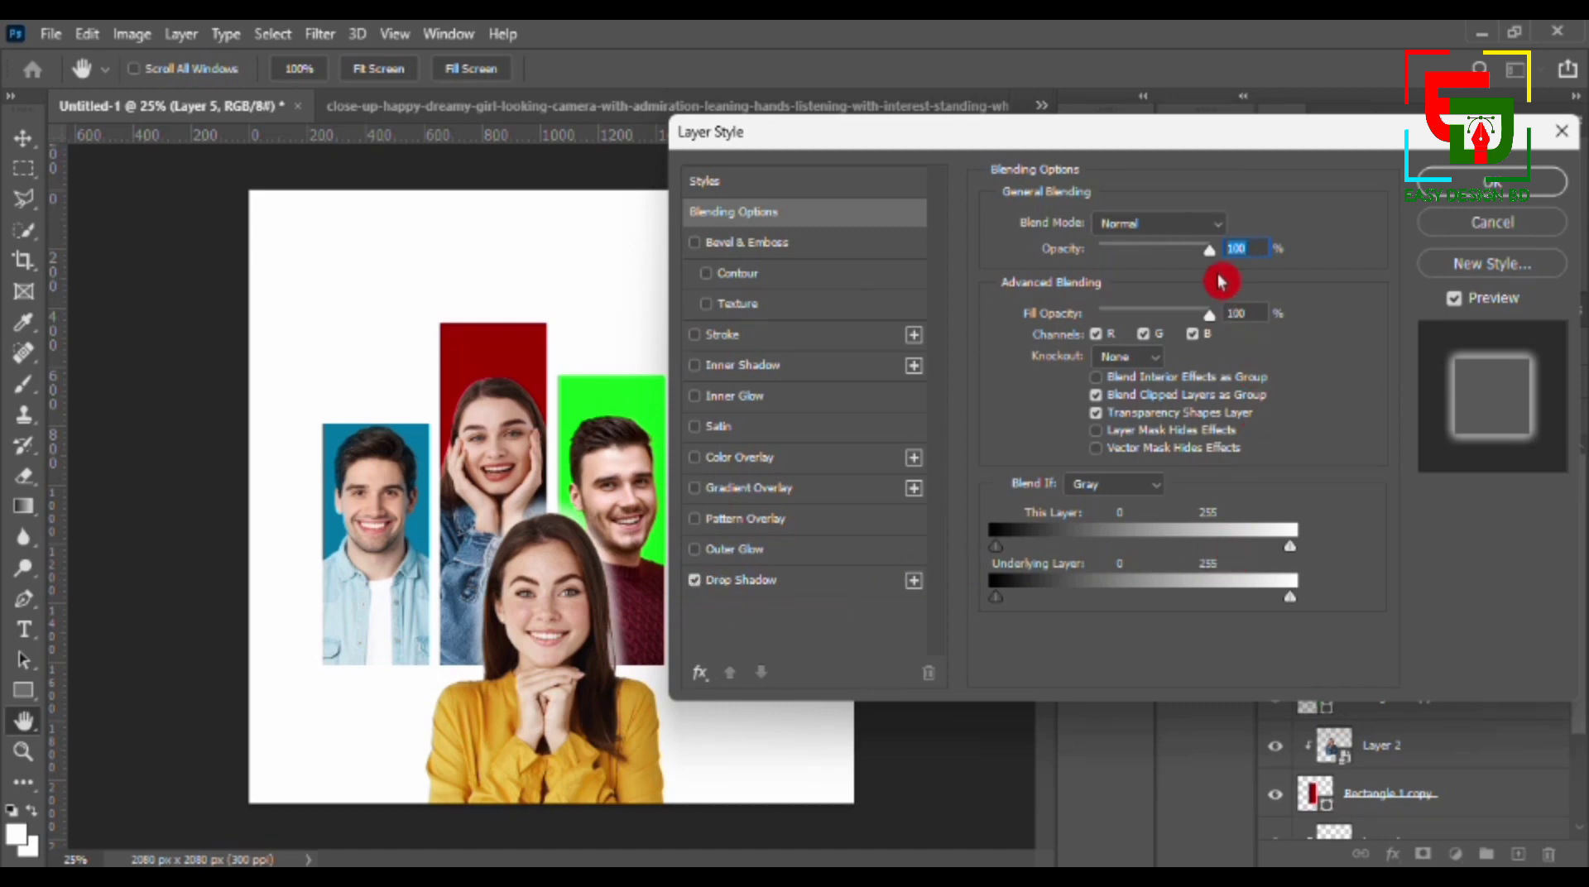
pyautogui.moveTo(1211, 249); pyautogui.dragTo(1245, 256)
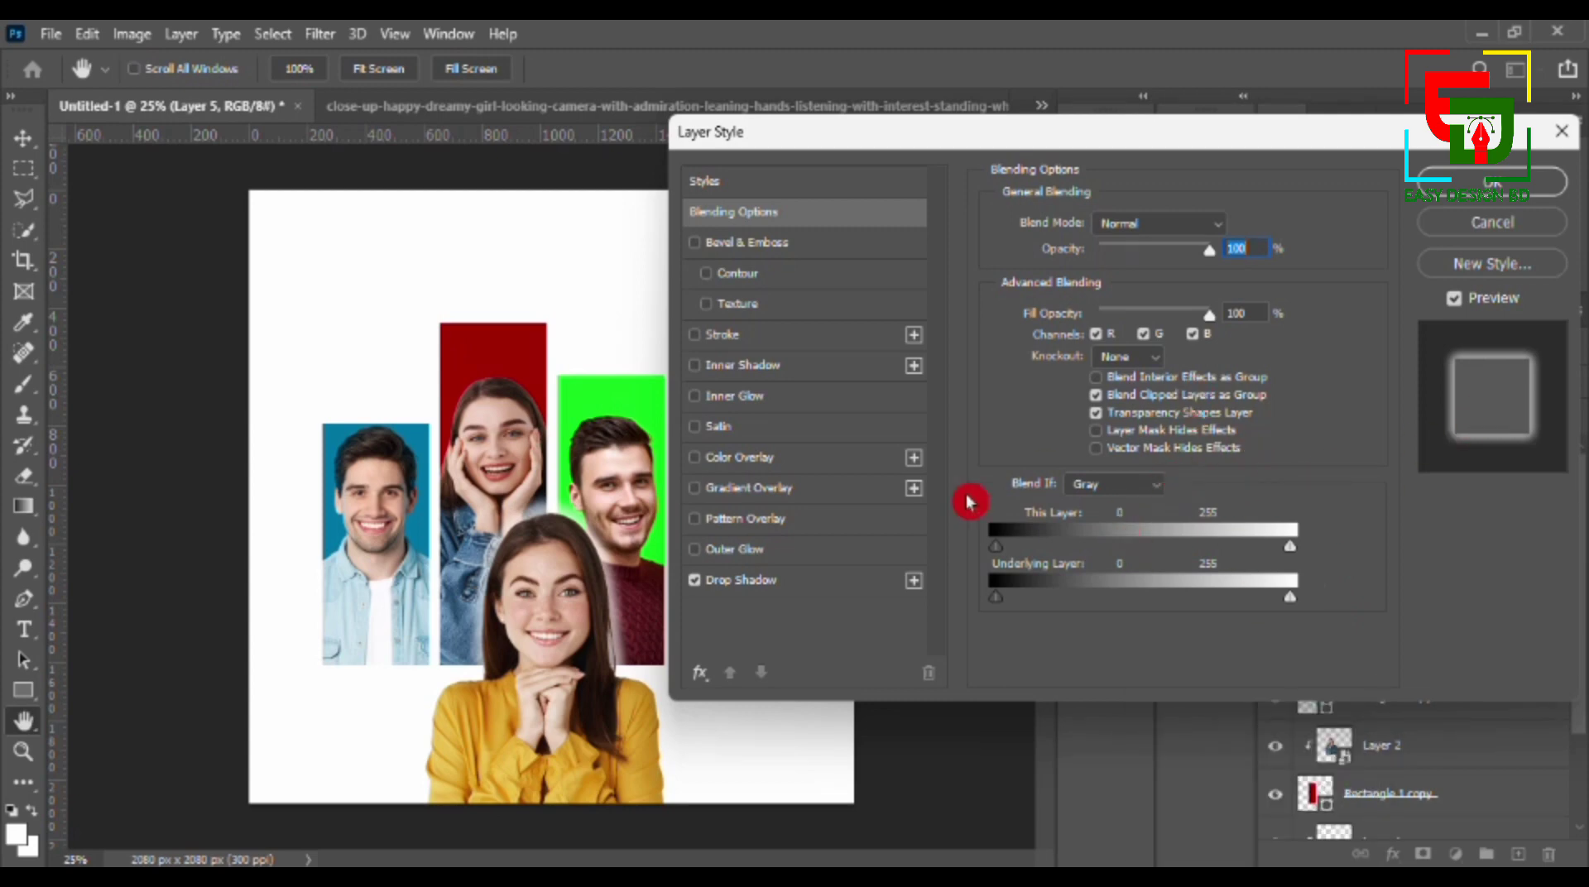
pyautogui.click(768, 586)
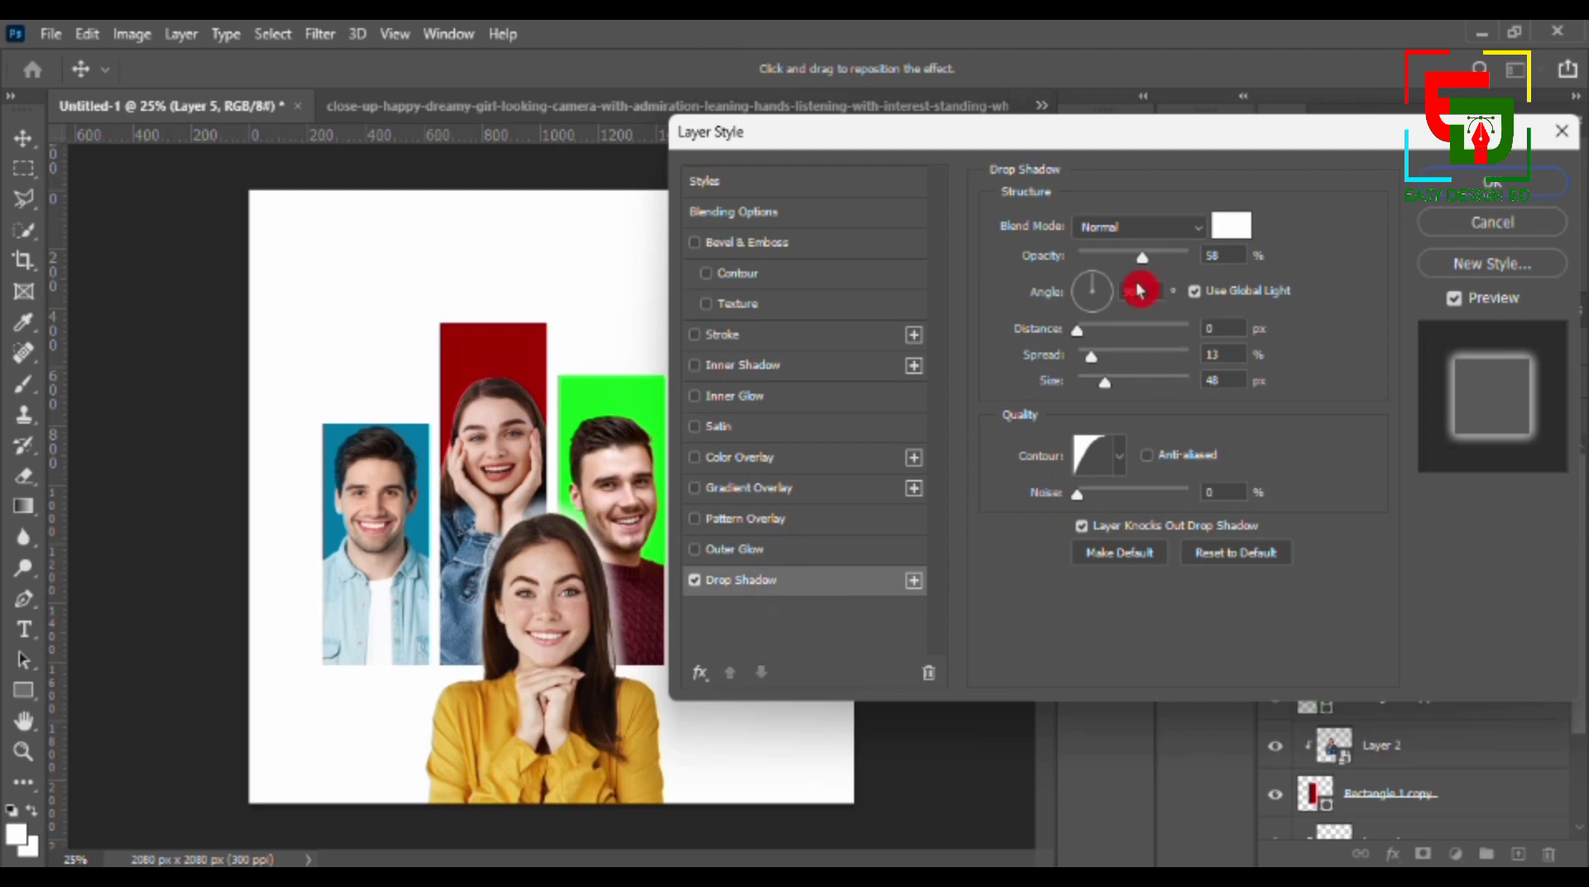
pyautogui.click(1233, 227)
pyautogui.moveTo(1016, 289); pyautogui.dragTo(859, 549)
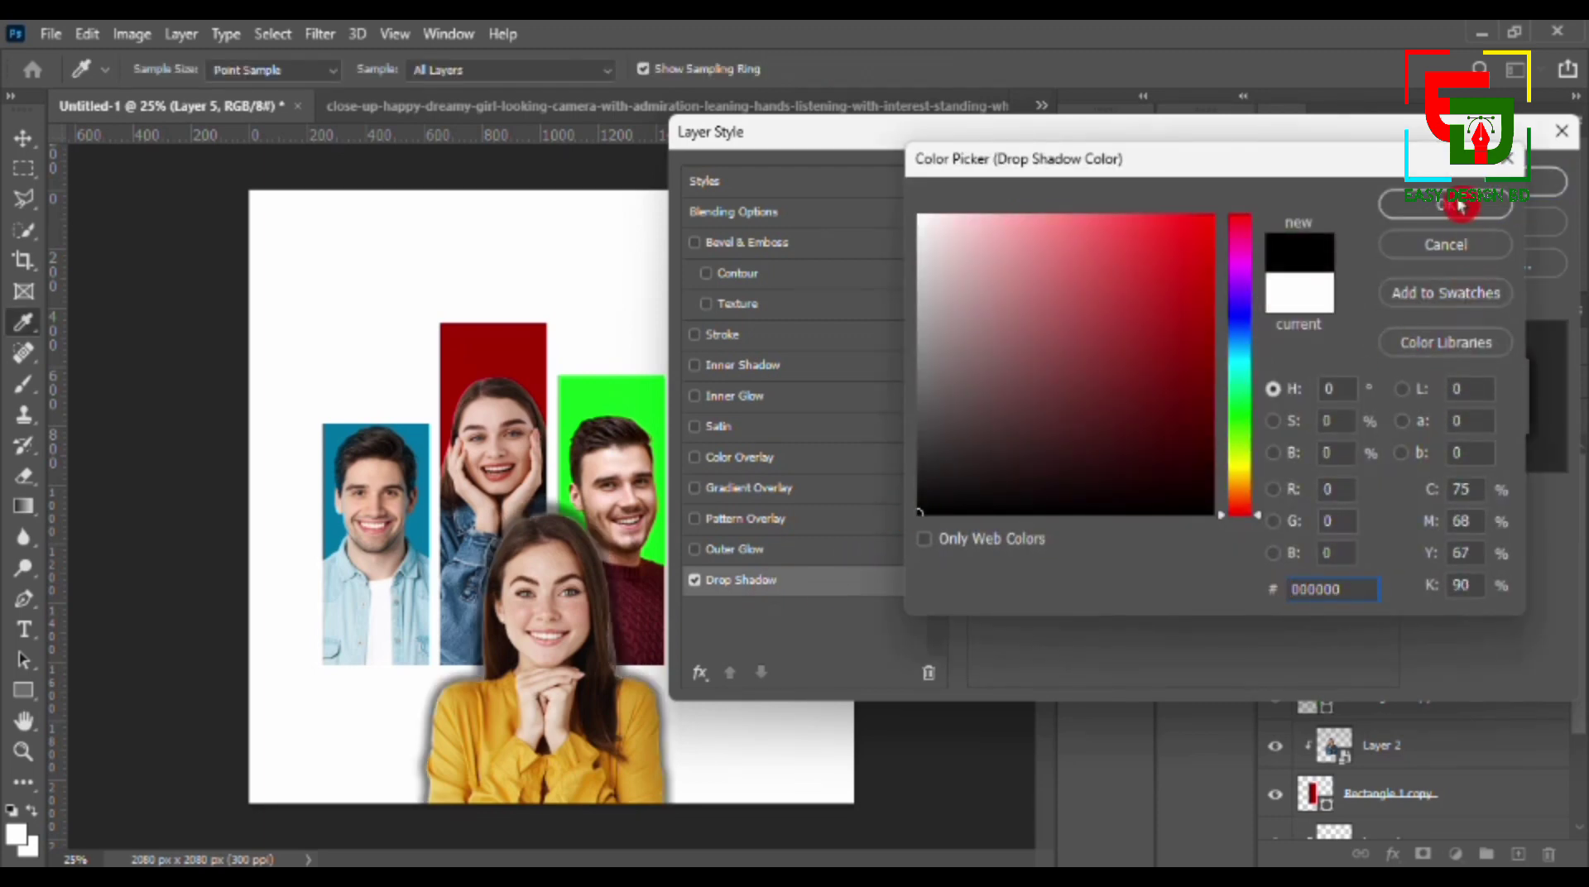
pyautogui.click(1446, 203)
pyautogui.click(1133, 546)
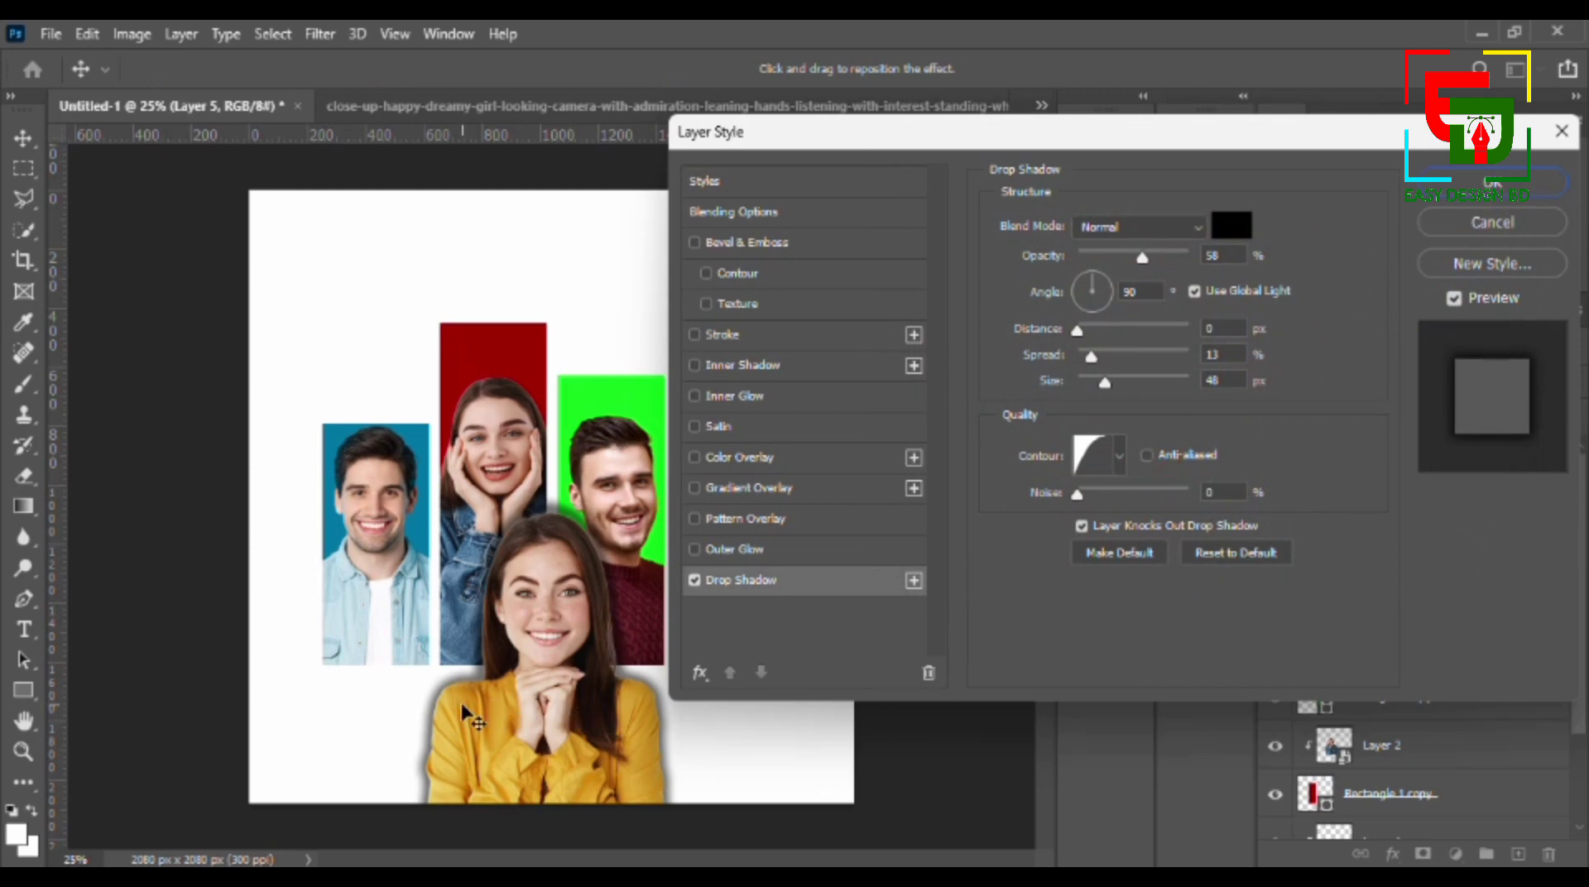
# - Offset the drop shadow to the woman's left side with a distance of 52 px and angle of 4°, and reduce its opacity to 48%
pyautogui.moveTo(461, 683); pyautogui.dragTo(447, 684)
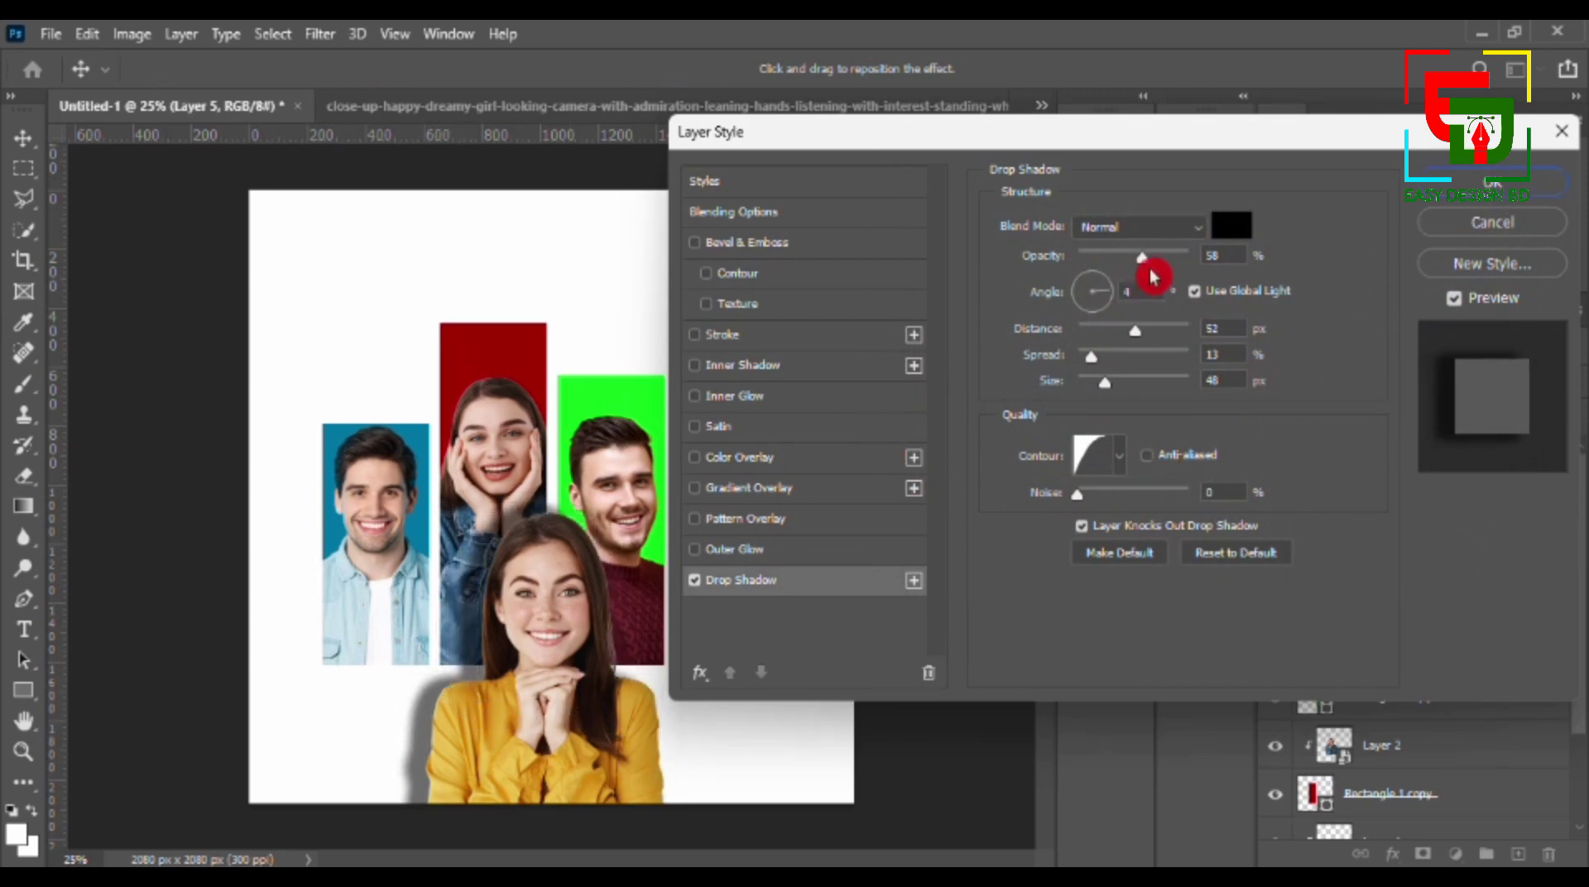
pyautogui.moveTo(1147, 265); pyautogui.dragTo(1132, 261)
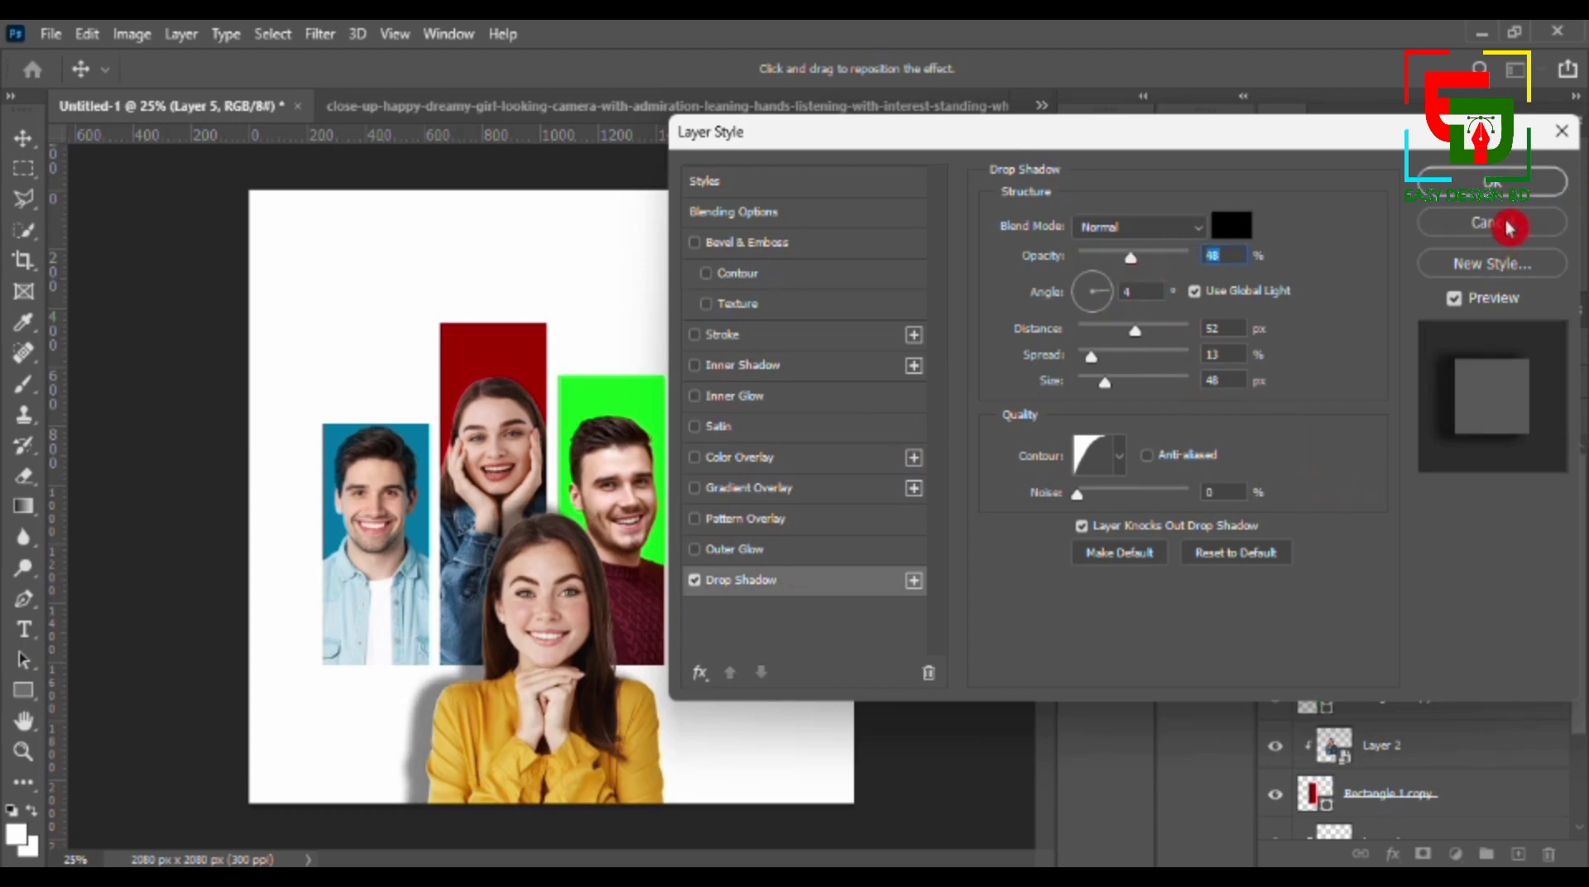
pyautogui.click(1513, 187)
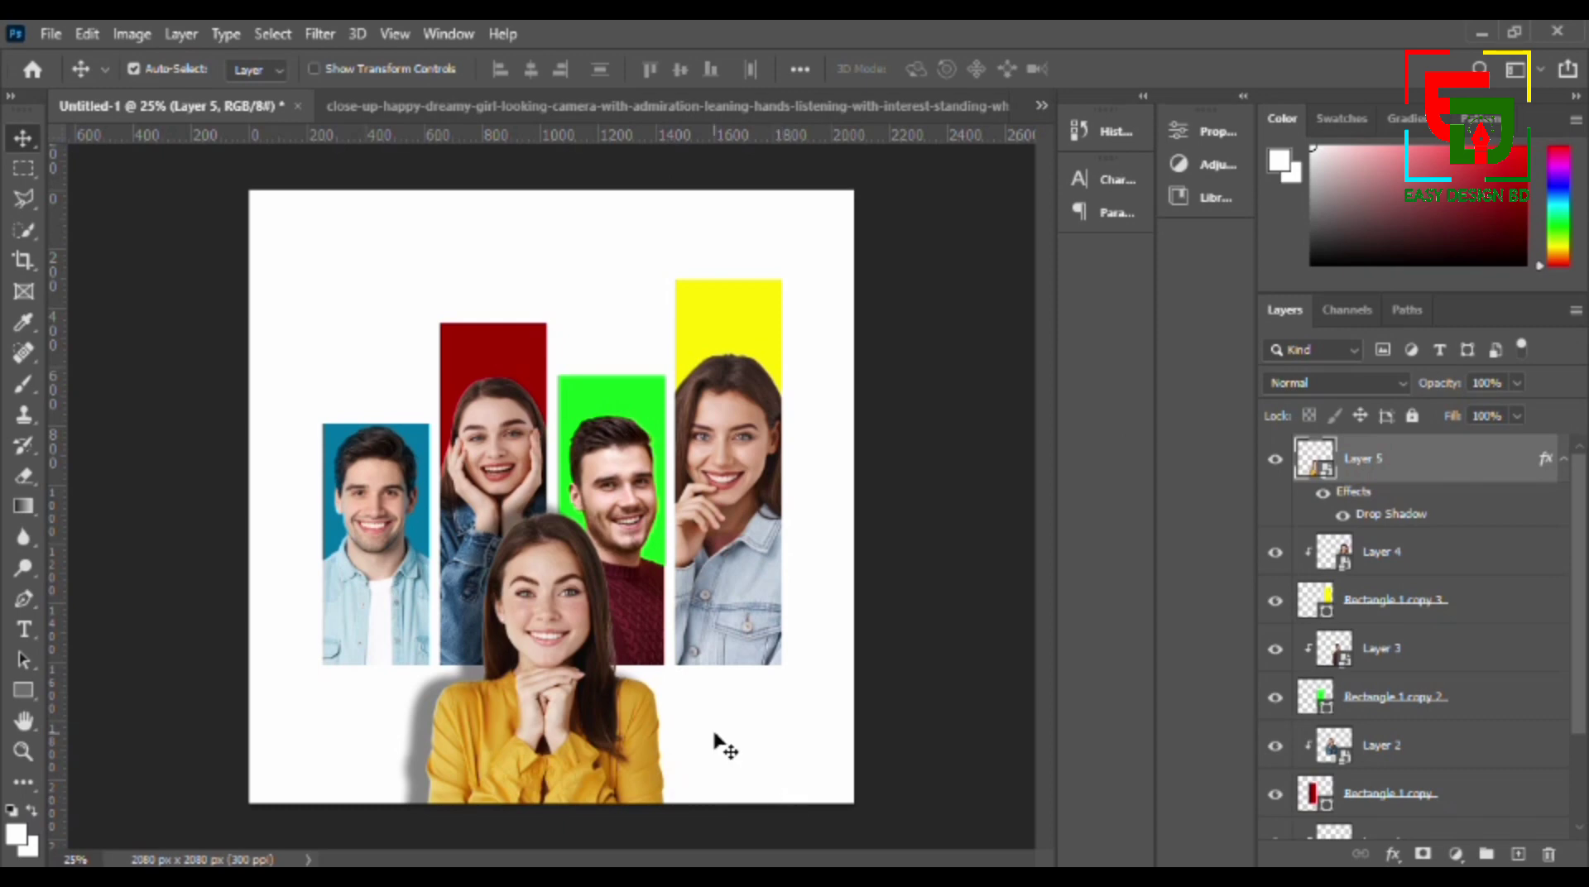
# - Select the four coloured bars with their clipped portraits and move them together slightly higher on the poster
pyautogui.moveTo(330, 335); pyautogui.dragTo(826, 732)
pyautogui.moveTo(314, 348); pyautogui.dragTo(788, 520)
pyautogui.moveTo(305, 350); pyautogui.dragTo(722, 441)
pyautogui.click(778, 712)
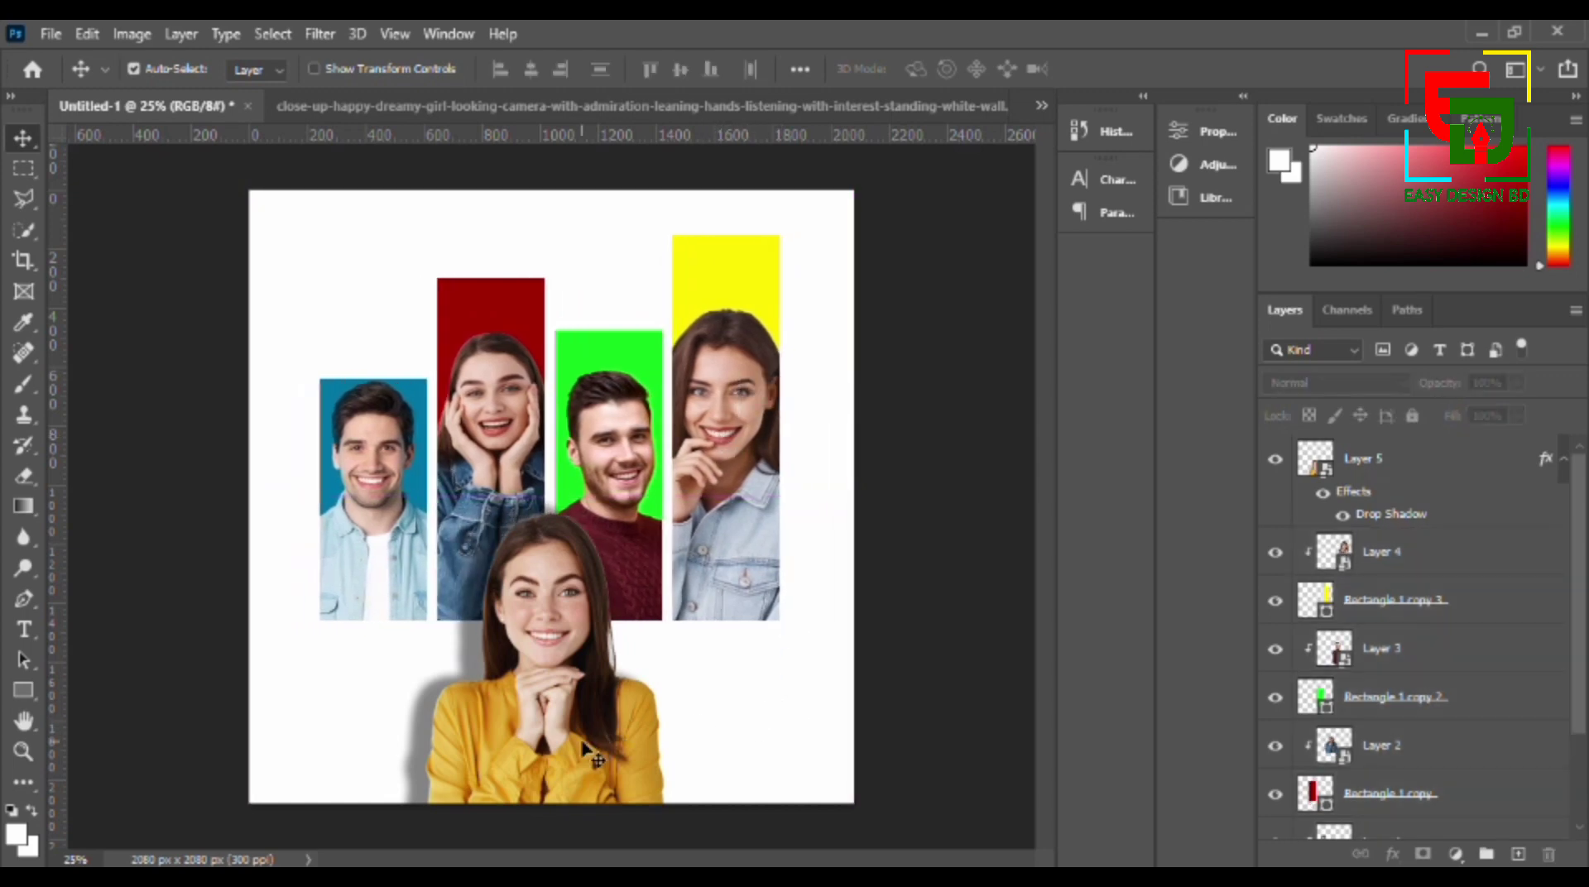
# - Raise the woman in the yellow shirt clear of the poster's lower edge and shift the man in the green bar slightly higher
pyautogui.moveTo(354, 685); pyautogui.dragTo(571, 743)
pyautogui.click(300, 780)
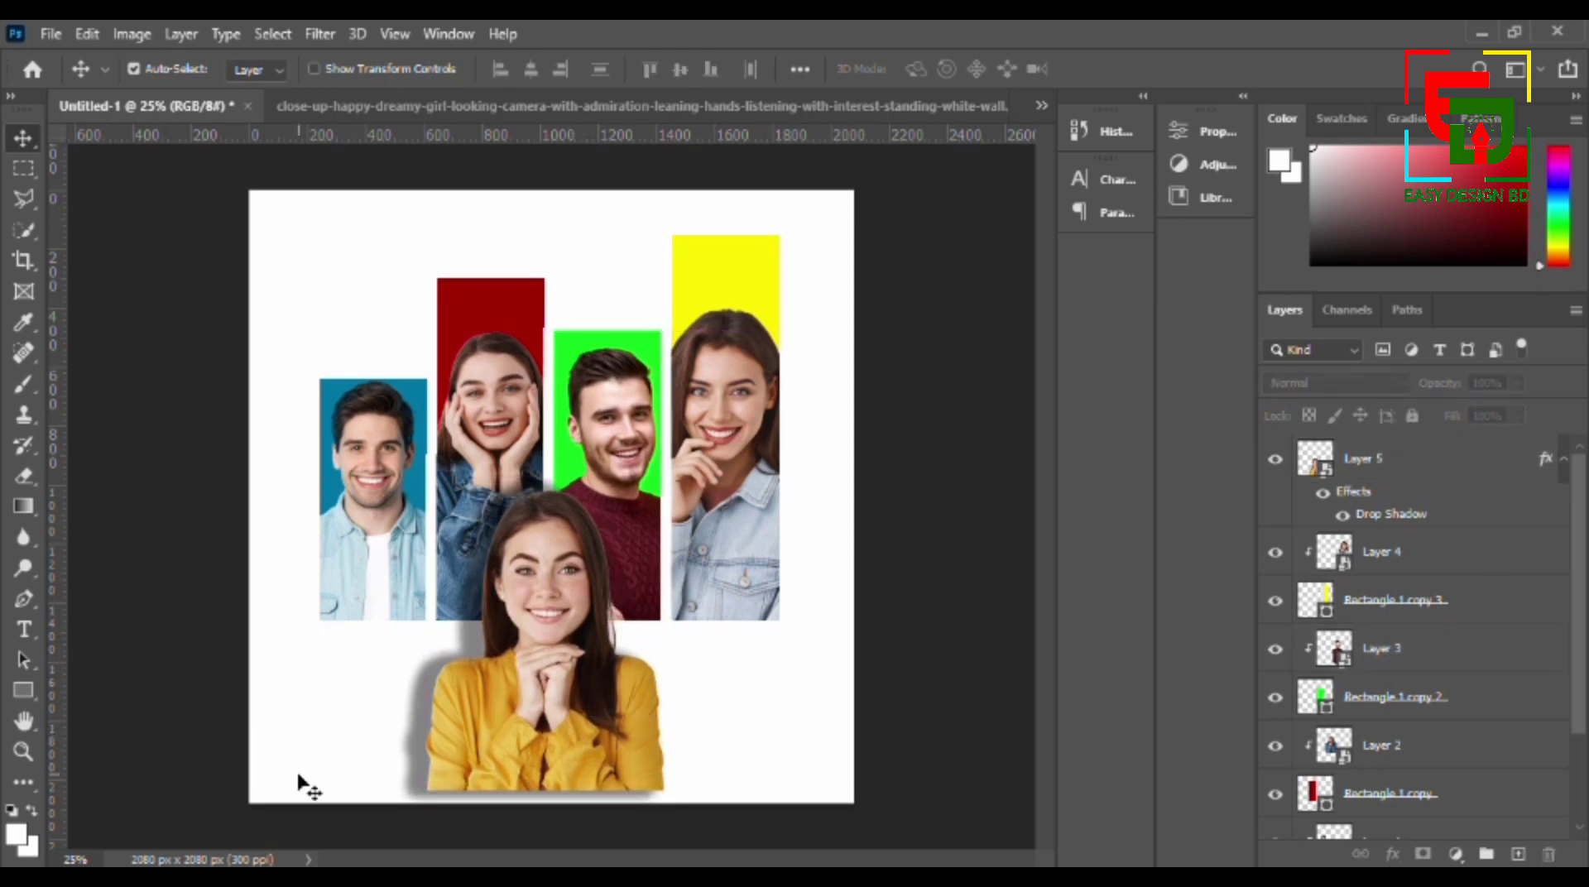
pyautogui.moveTo(297, 739); pyautogui.dragTo(638, 778)
pyautogui.moveTo(531, 760); pyautogui.dragTo(533, 733)
pyautogui.click(742, 720)
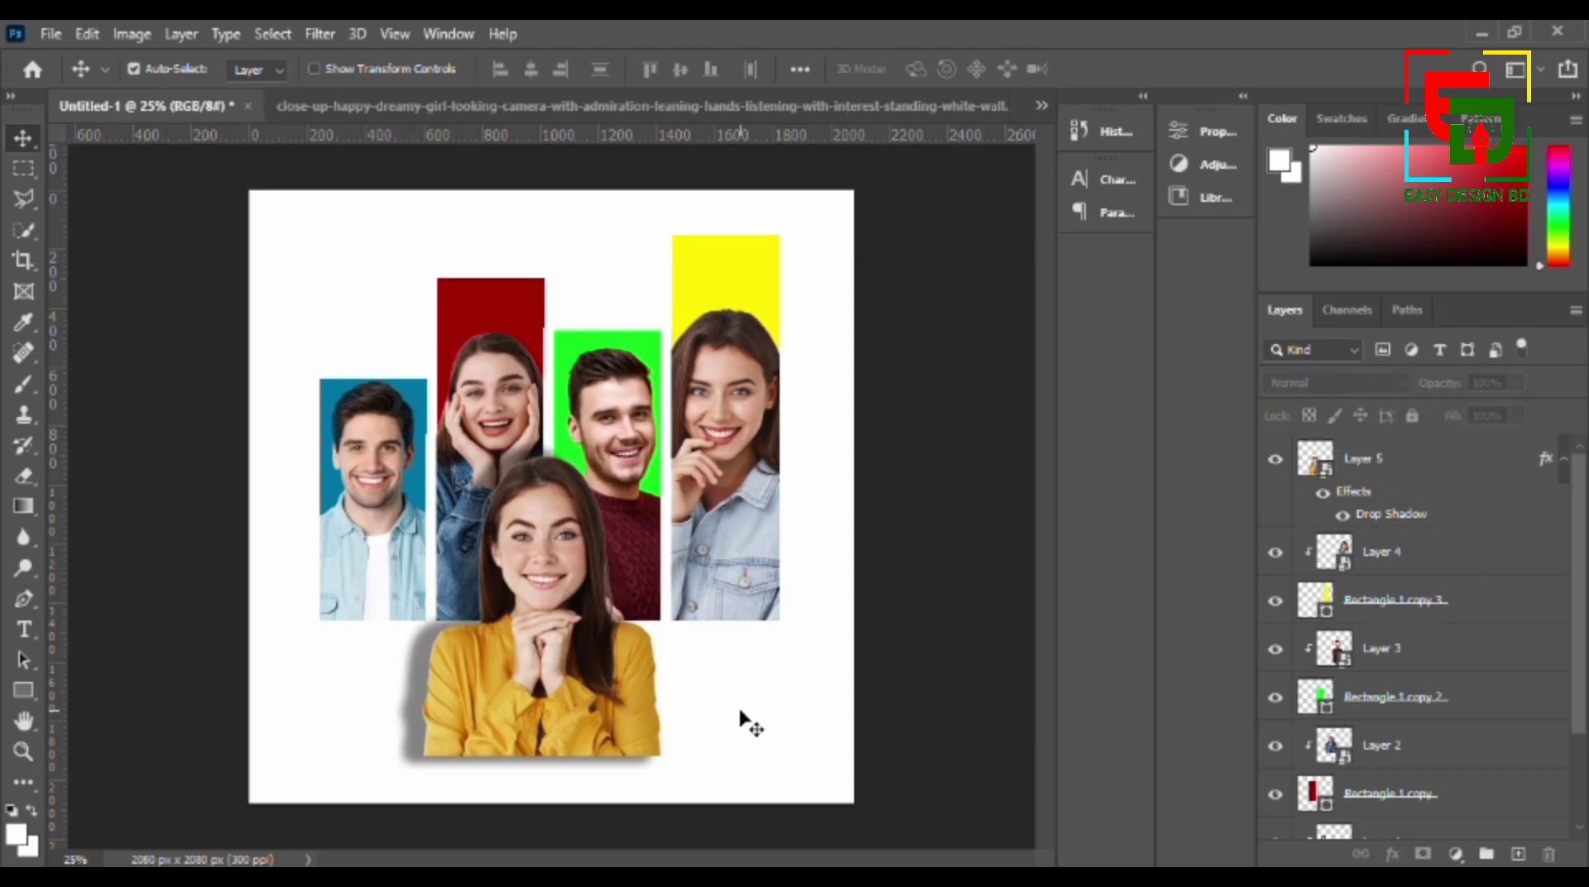